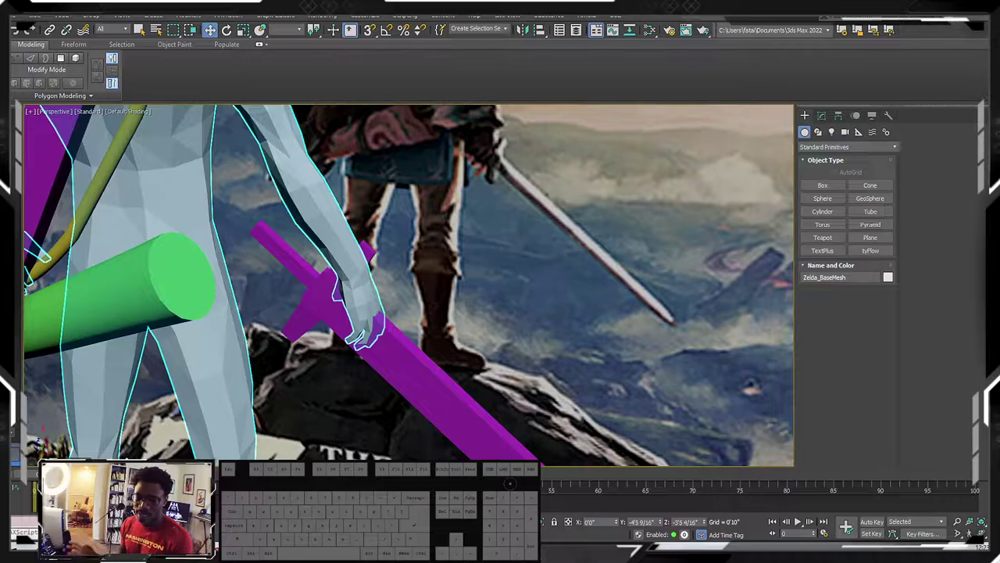
Step: Add an Edit Poly modifier above the Symmetry modifier of the character base mesh
middle_click_drag(673, 364, 557, 304, "alt")
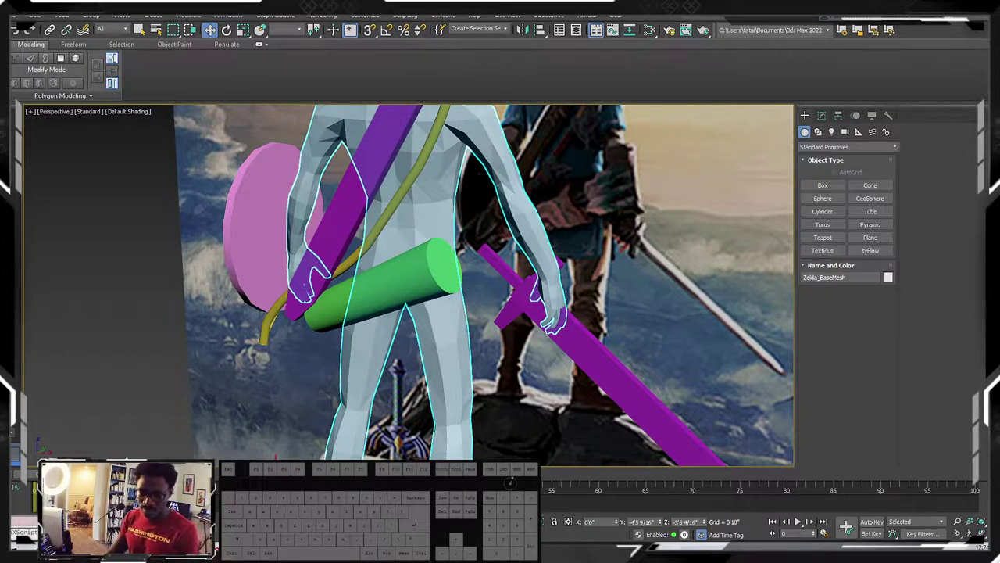
middle_click_drag(553, 269, 397, 327)
left_click(579, 297)
key("z")
left_click(822, 115)
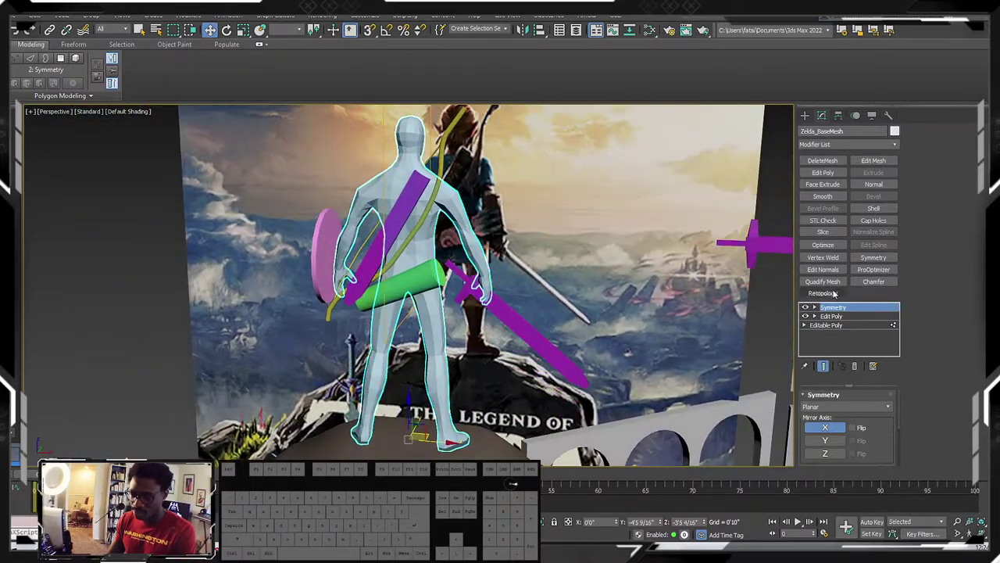
left_click(815, 174)
Step: Select all vertices of the character's sword-holding hand in the new Edit Poly modifier
middle_click_drag(590, 358, 483, 344, "alt")
key("1")
scroll(470, 332, "up", 5)
left_click_drag(557, 377, 519, 334)
left_click_drag(383, 241, 383, 241)
middle_click_drag(382, 240, 511, 292, "alt")
scroll(475, 259, "down", 5)
scroll(475, 259, "up", 3)
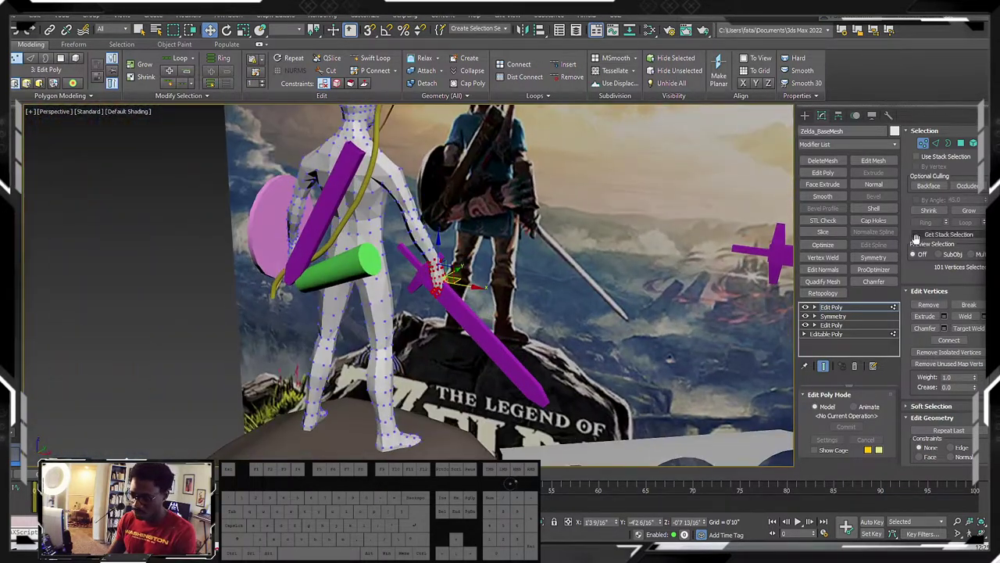
Step: Enable soft selection for the selected hand vertices
left_click_drag(954, 279, 922, 163)
mouse_move(985, 340)
left_mouse_down()
mouse_move(979, 261)
mouse_move(986, 344)
left_mouse_up()
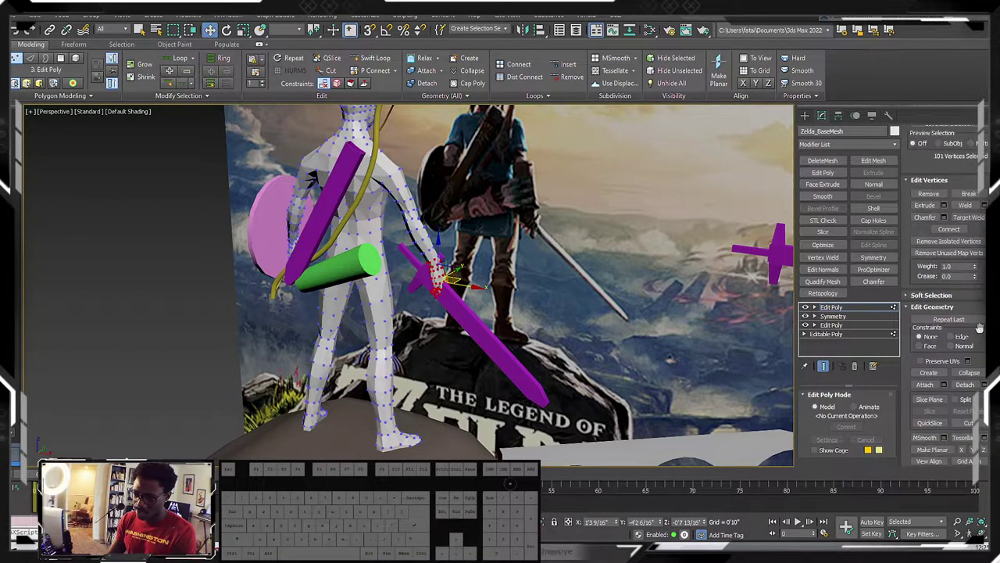
left_click(946, 294)
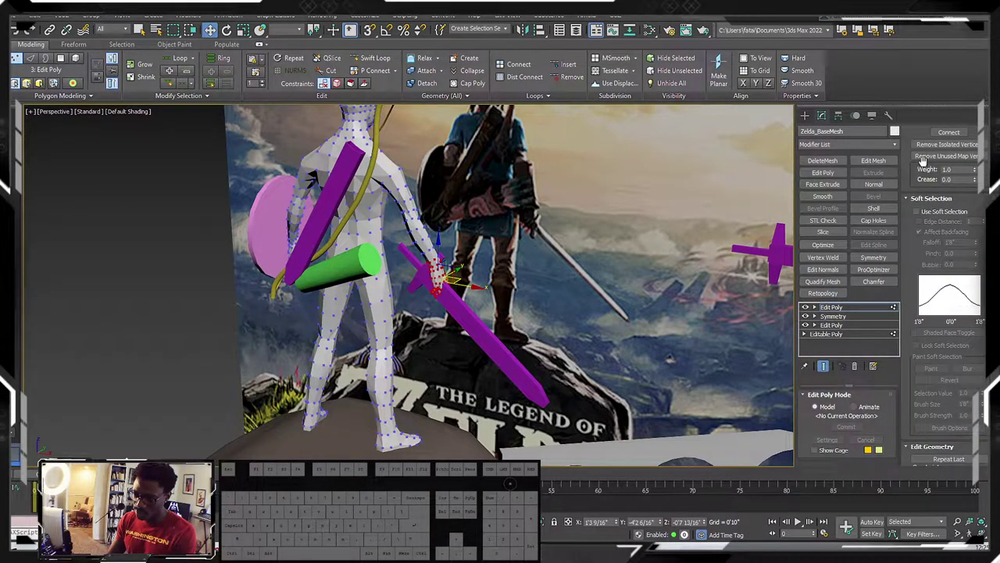
scroll(915, 174, "up", 5)
middle_click_drag(461, 262, 502, 265, "alt")
scroll(502, 265, "up", 4)
Step: Rotate the hand vertices slightly and widen the soft selection falloff to 3'4 14/16"
key("e")
left_click_drag(440, 273, 433, 278)
middle_click_drag(433, 278, 462, 295, "alt")
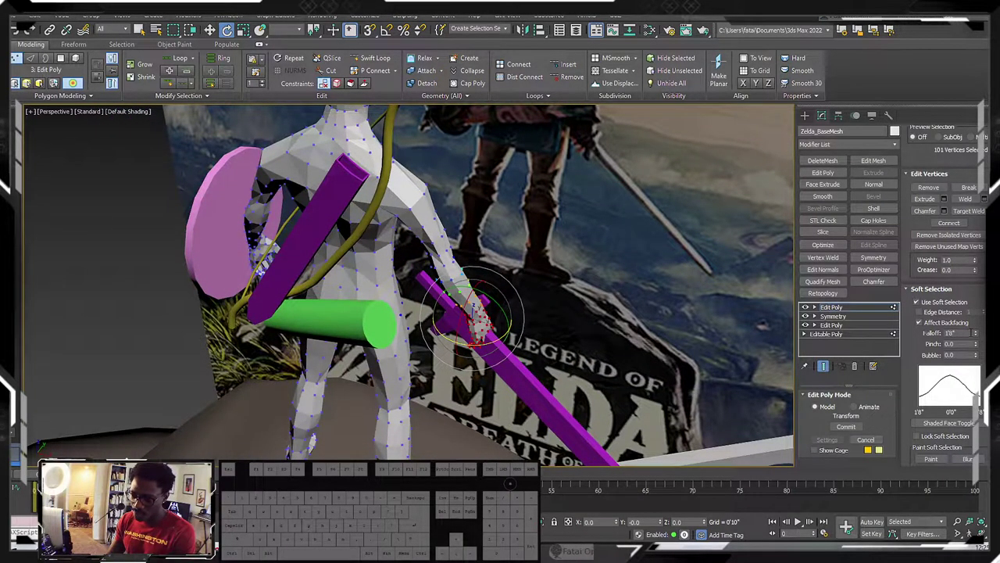
left_click_drag(976, 334, 971, 300)
middle_click_drag(641, 227, 309, 257, "alt")
scroll(422, 238, "up", 4)
scroll(423, 238, "down", 2)
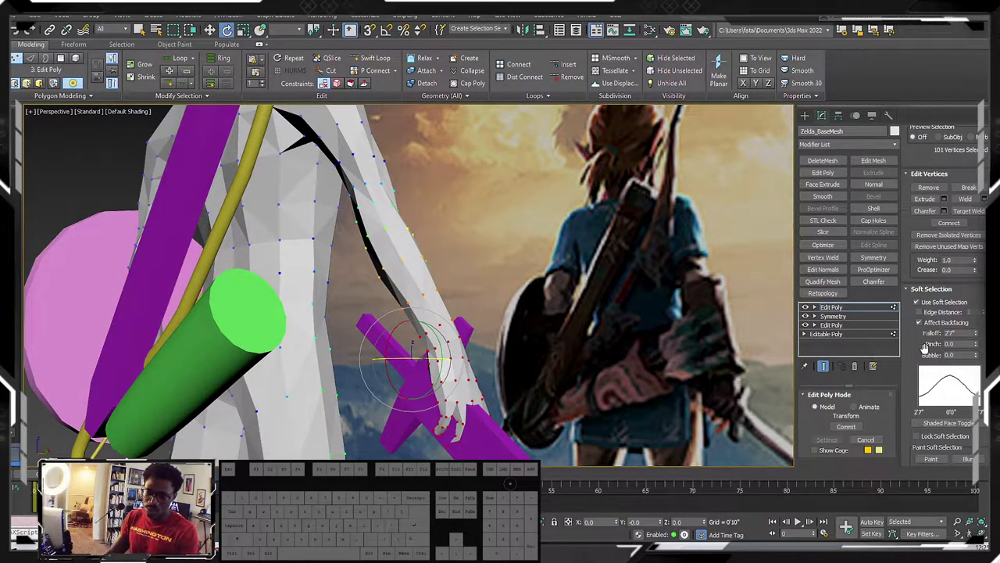
left_click_drag(975, 336, 972, 315)
middle_click_drag(461, 326, 386, 318, "alt")
left_click_drag(386, 318, 384, 291)
key("ctrl+z")
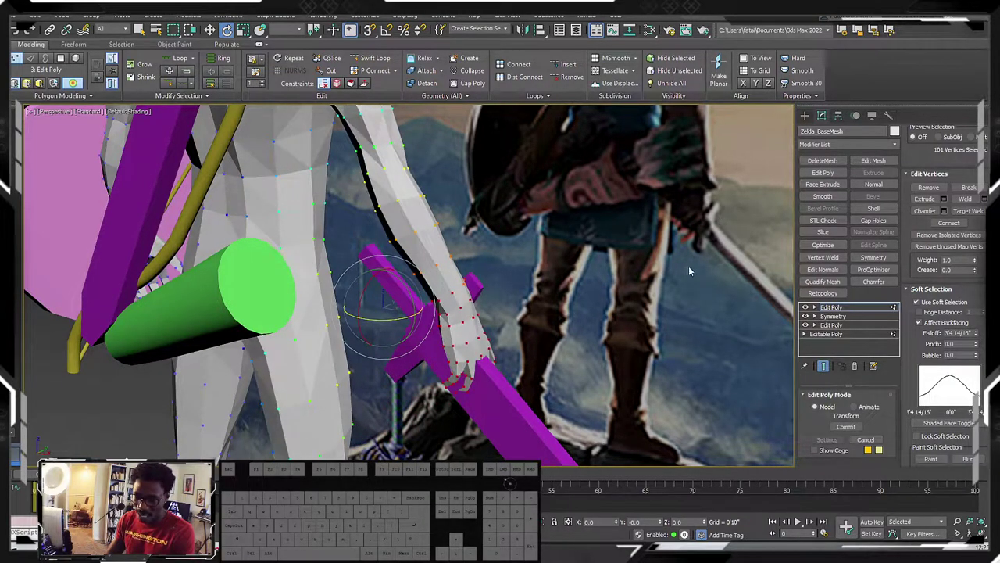
Step: Limit the soft selection by edge distance and set that distance to 50
left_click(922, 313)
middle_click_drag(394, 309, 691, 275, "alt")
middle_click_drag(453, 293, 409, 302, "alt")
scroll(406, 301, "down", 4)
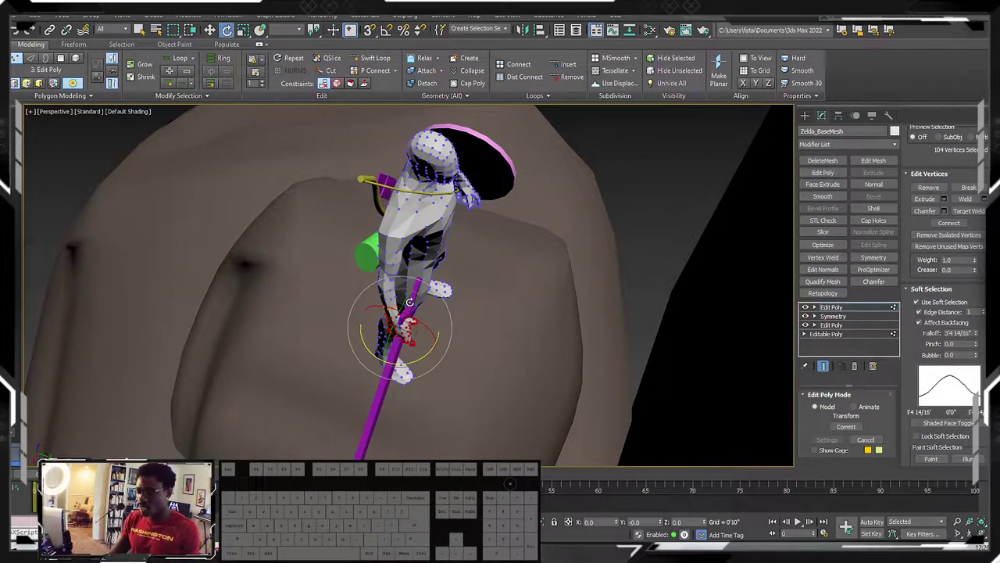
middle_click_drag(429, 305, 406, 382, "alt")
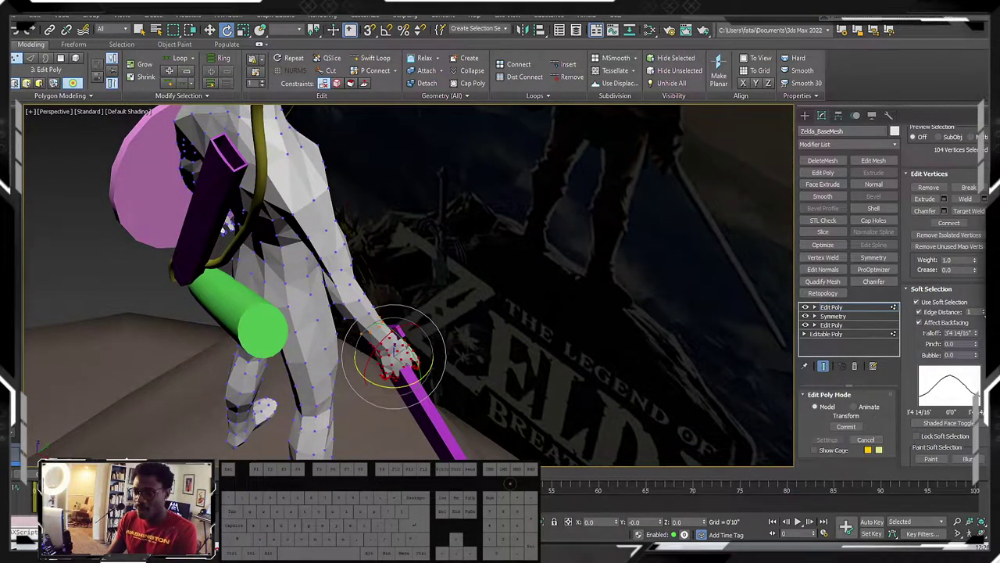
left_click_drag(984, 313, 979, 303)
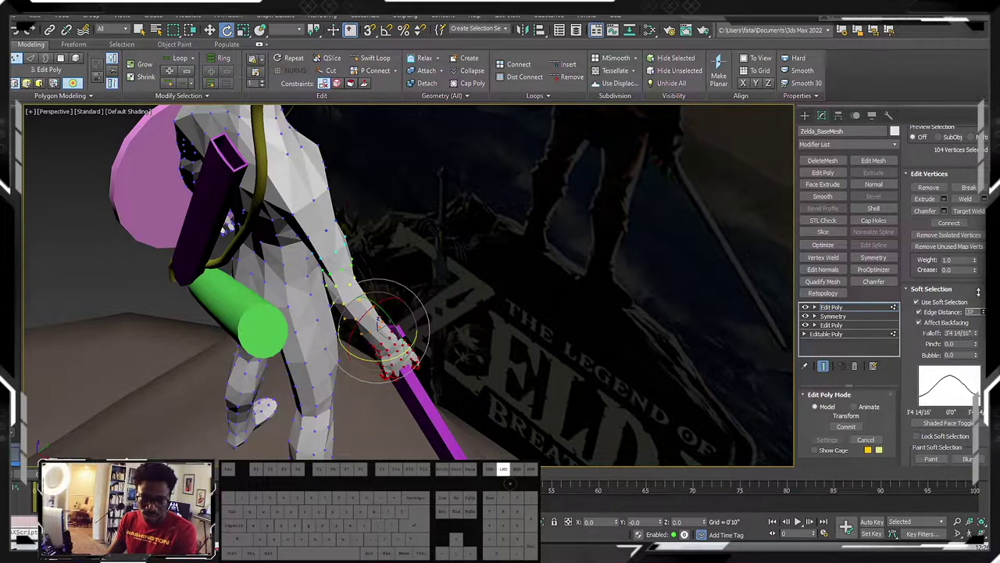
middle_click_drag(593, 257, 358, 213, "alt")
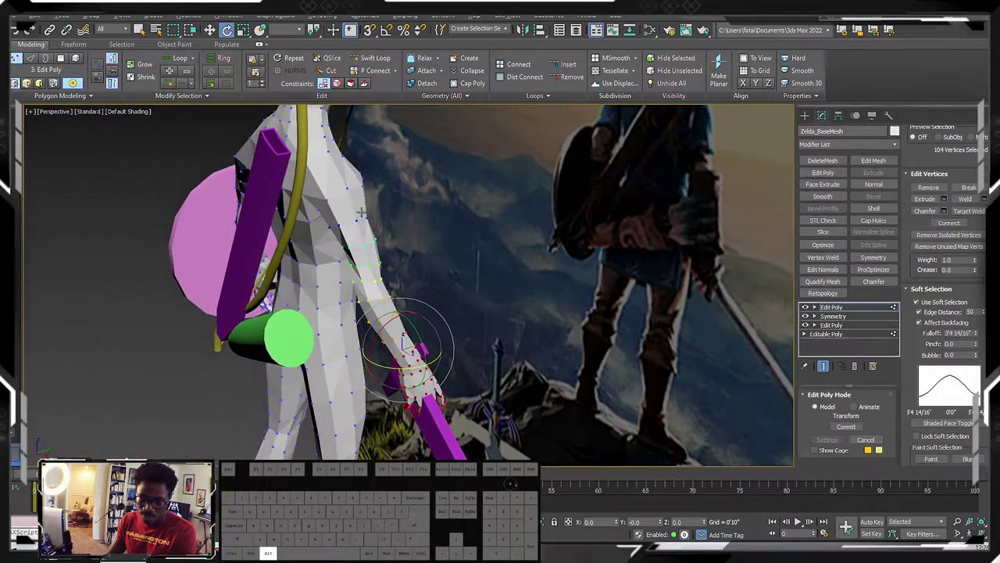
mouse_move(984, 273)
left_mouse_down()
mouse_move(978, 223)
mouse_move(977, 287)
left_mouse_up()
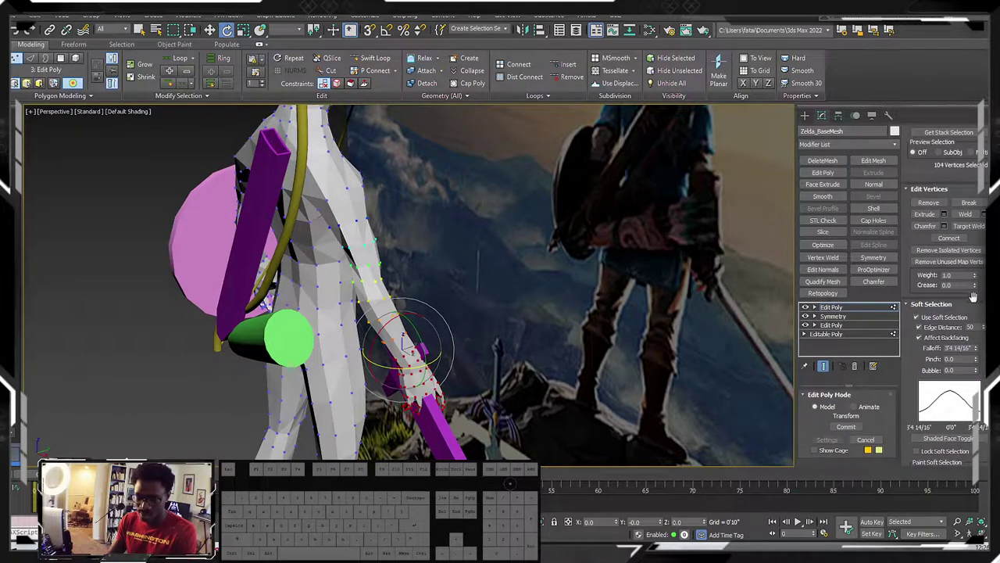
Step: Rotate the hand about the vertical axis and raise the soft selection's edge distance to 179
middle_click_drag(469, 265, 454, 248, "alt")
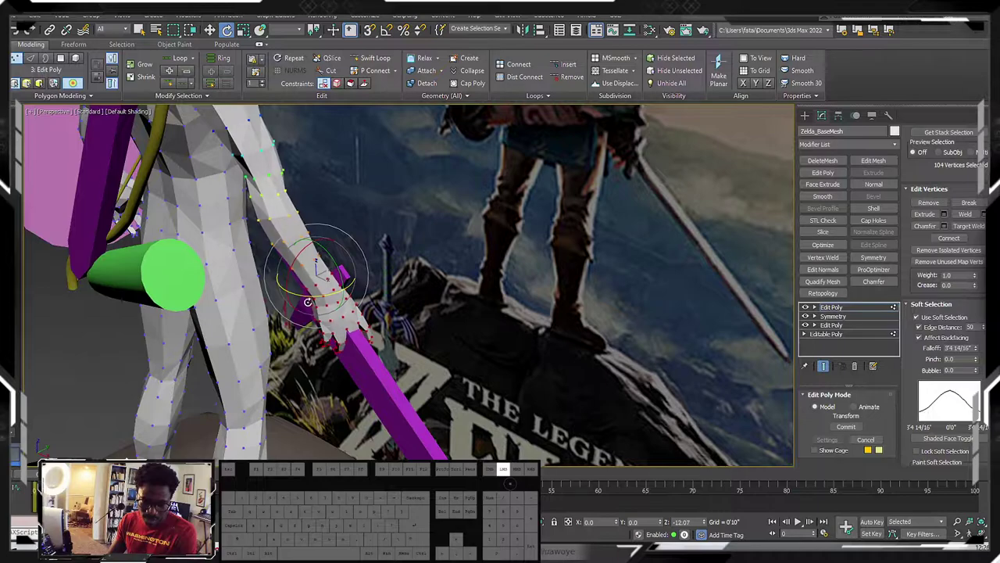
middle_click_drag(334, 293, 343, 304, "alt")
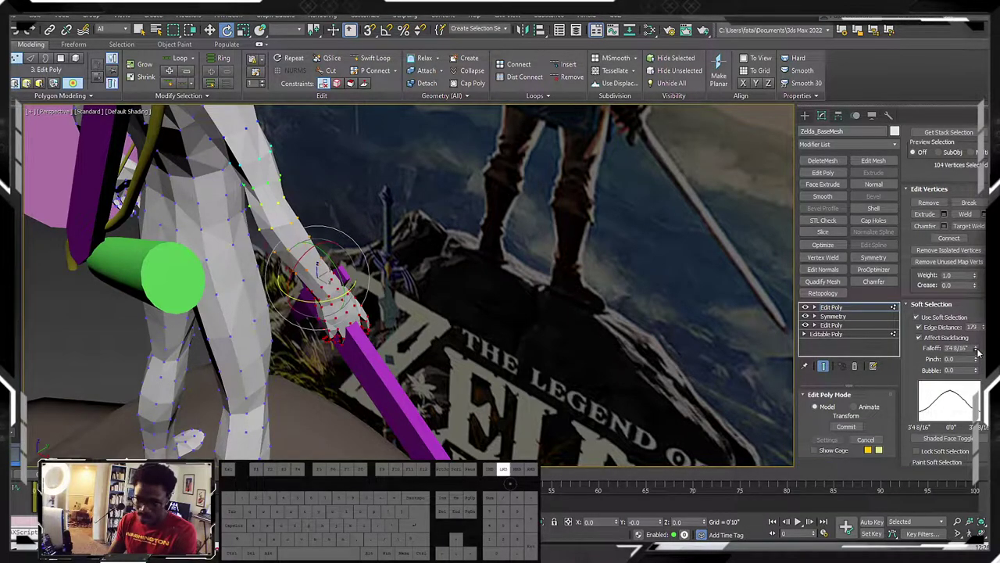
scroll(403, 288, "up", 2)
scroll(403, 288, "down", 4)
middle_click_drag(402, 288, 490, 320, "alt")
Step: Widen the soft selection falloff to 4'5 15/16" and rotate the hand together with the arm
left_click_drag(974, 350, 975, 336)
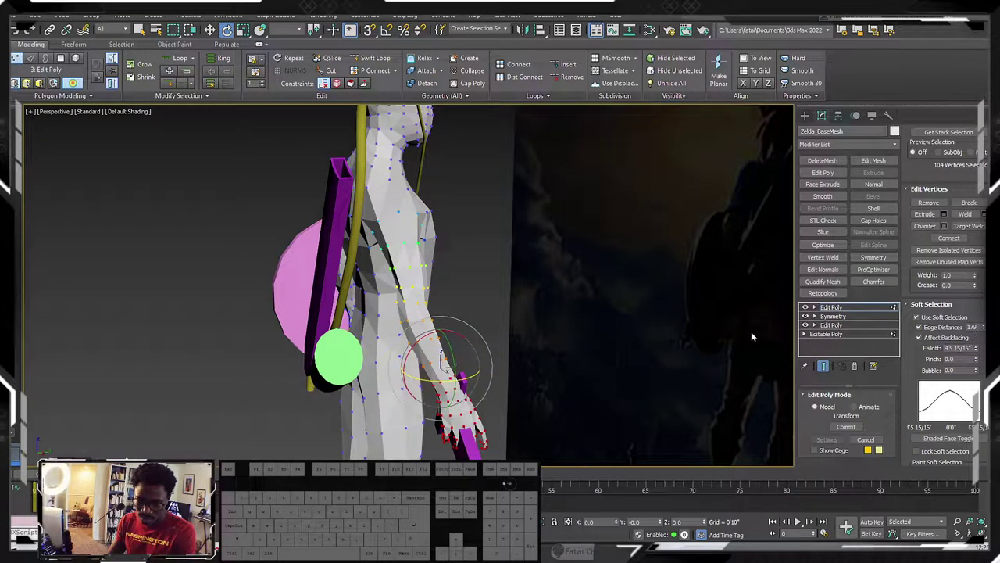
left_click_drag(450, 378, 457, 380)
middle_click_drag(457, 381, 551, 383, "alt")
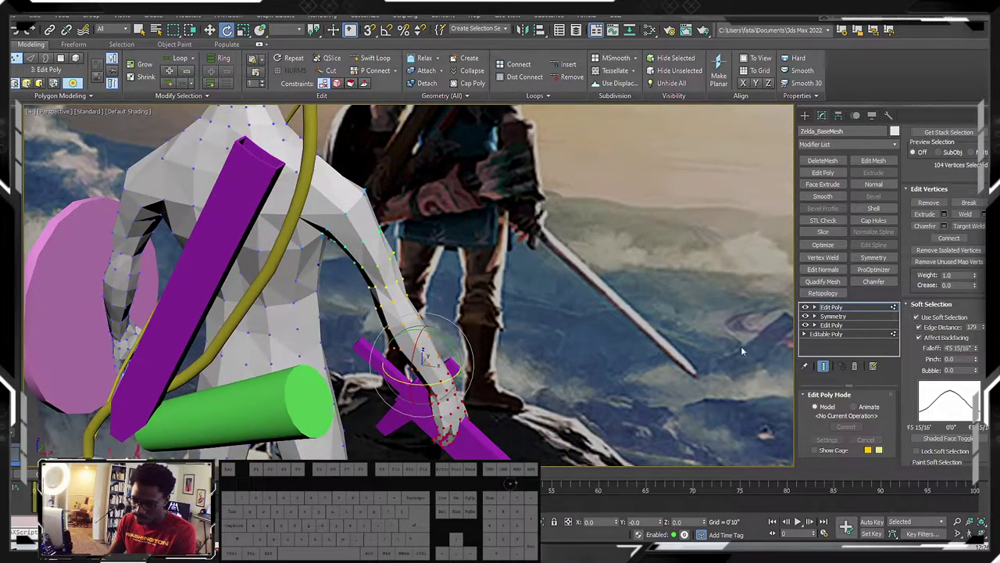
Step: Narrow the falloff to 2'1 5/16" and rotate the hand about -22 degrees around the vertical axis
left_click_drag(976, 350, 978, 373)
left_click_drag(448, 415, 442, 414)
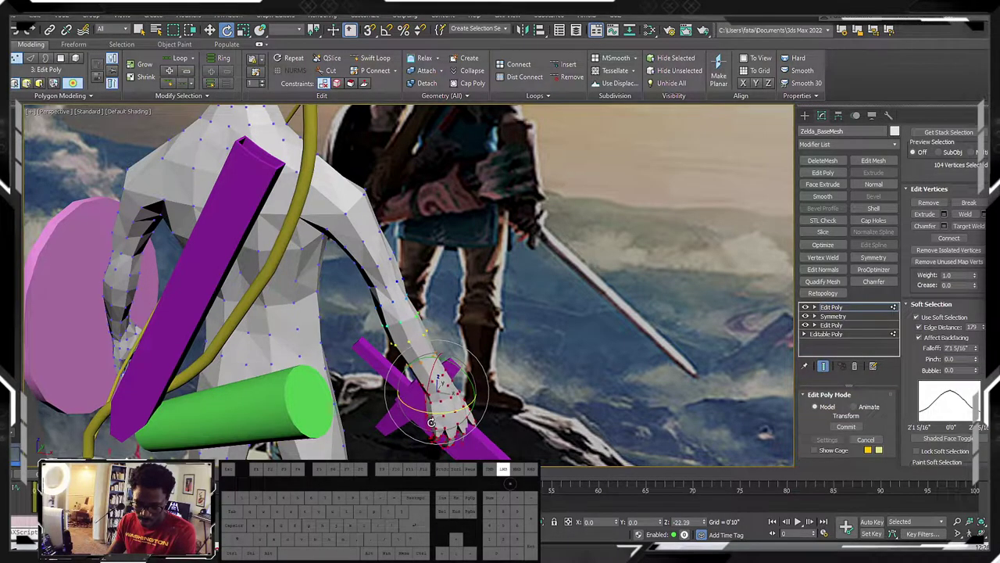
middle_click_drag(429, 425, 472, 349, "alt")
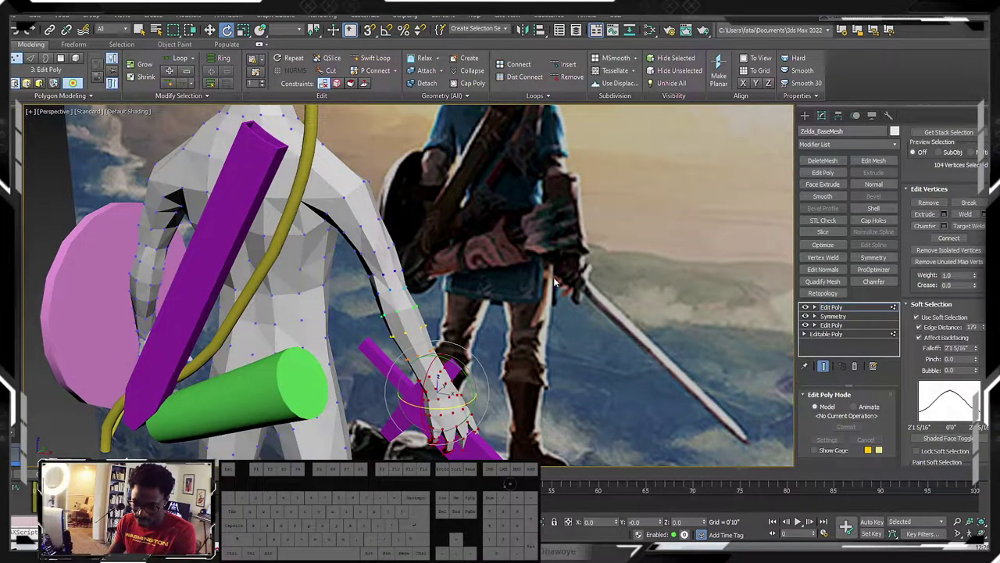
middle_click_drag(469, 313, 543, 252, "alt")
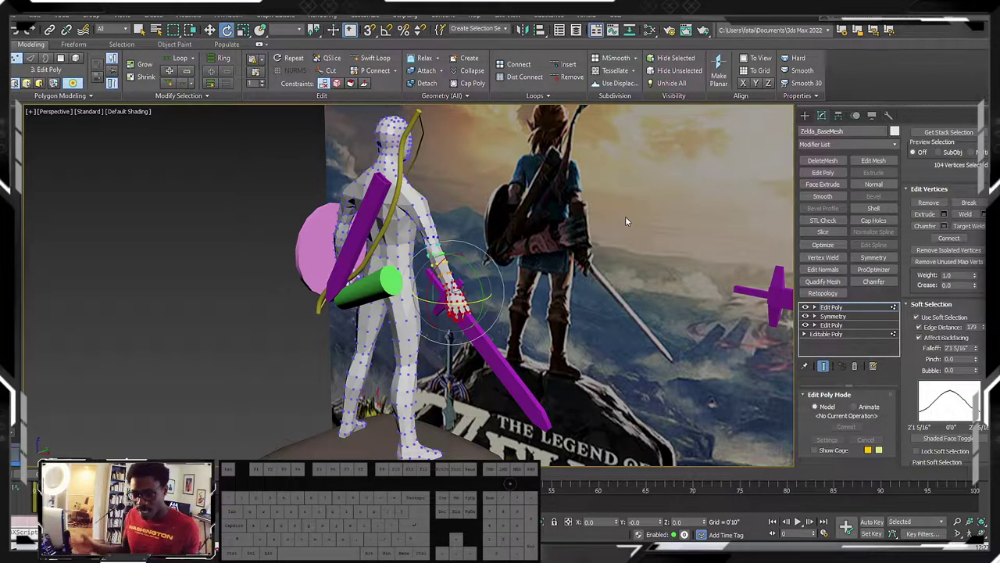
middle_click_drag(680, 290, 707, 267, "alt")
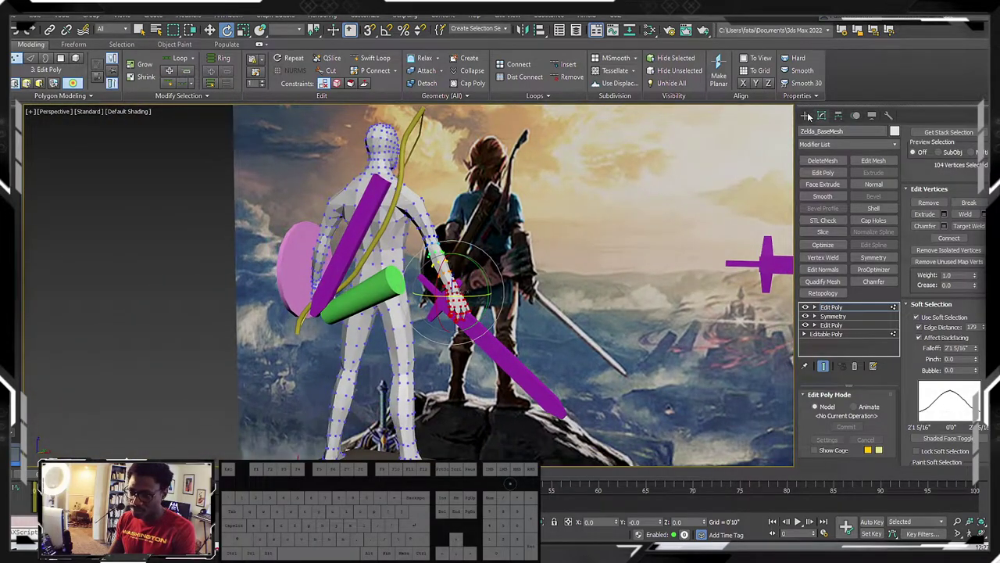
Step: Leave vertex editing on the character and adjust the placement of the sword at its hand
left_click(804, 115)
middle_click_drag(524, 309, 467, 274, "alt")
left_click(446, 381)
middle_click_drag(466, 273, 464, 358, "alt")
left_click_drag(464, 358, 485, 339)
key("w")
mouse_move(483, 336)
middle_mouse_down("alt")
mouse_move(391, 363)
mouse_move(443, 353)
mouse_move(464, 336)
middle_mouse_up("alt")
key("e")
key("w")
key("e")
key("r")
key("w")
key("e")
key("w")
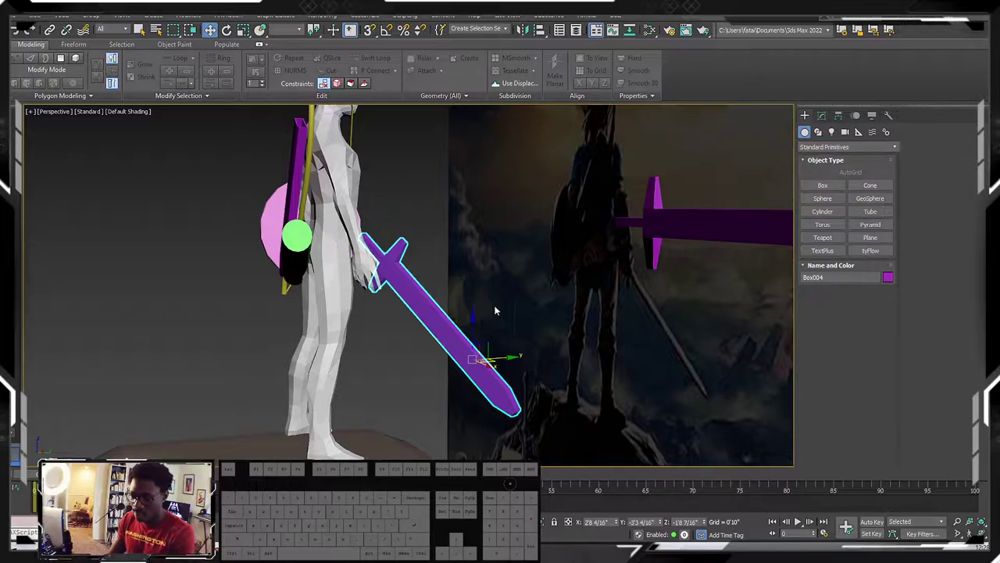
key("e")
key("r")
key("w")
key("e")
key("w")
key("e")
key("r")
key("w")
key("e")
key("w")
key("e")
key("r")
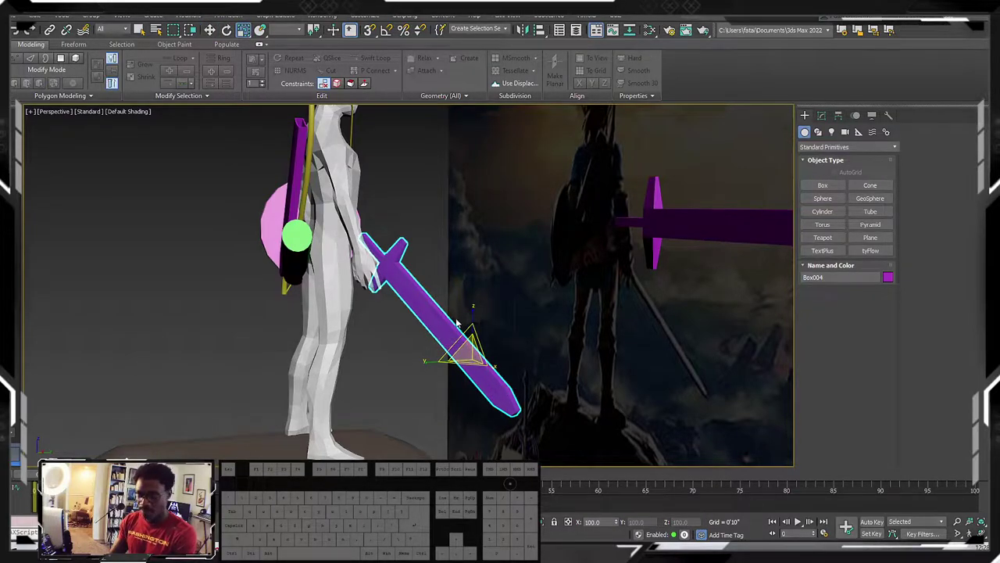
key("e")
key("w")
key("e")
key("w")
key("e")
key("r")
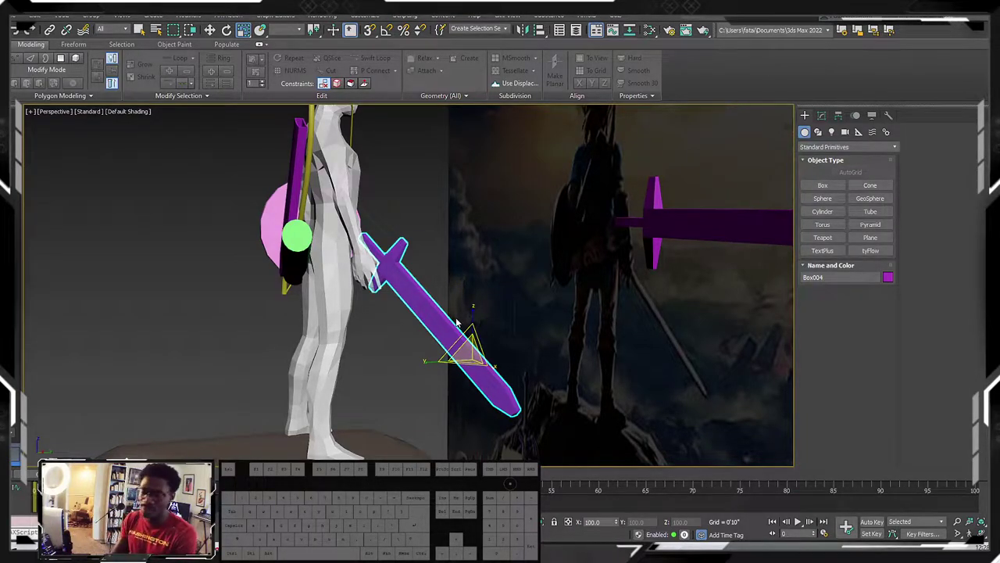
key("w")
key("e")
key("r")
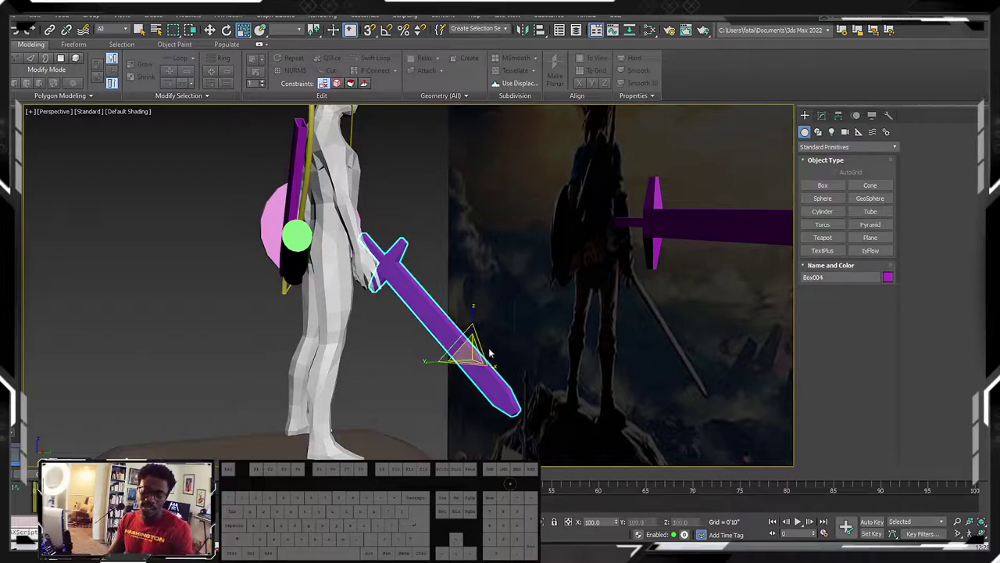
Step: Rotate the sword about 20 degrees around the vertical axis
mouse_move(438, 329)
middle_mouse_down("alt")
mouse_move(465, 344)
mouse_move(425, 308)
mouse_move(453, 339)
middle_mouse_up("alt")
key("w")
mouse_move(393, 320)
middle_mouse_down("alt")
mouse_move(428, 291)
mouse_move(413, 319)
mouse_move(411, 297)
mouse_move(393, 314)
middle_mouse_up("alt")
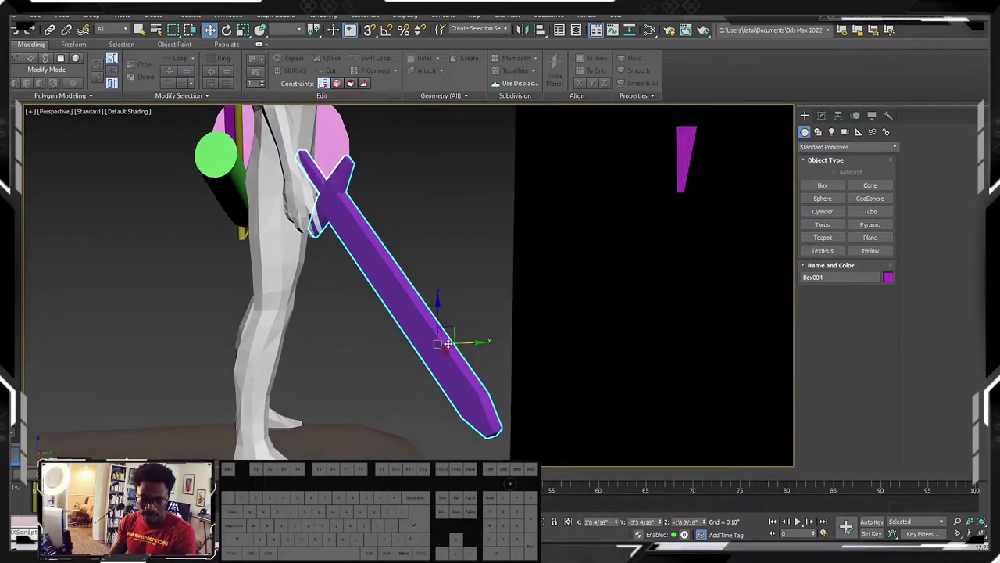
key("e")
left_click_drag(422, 348, 435, 349)
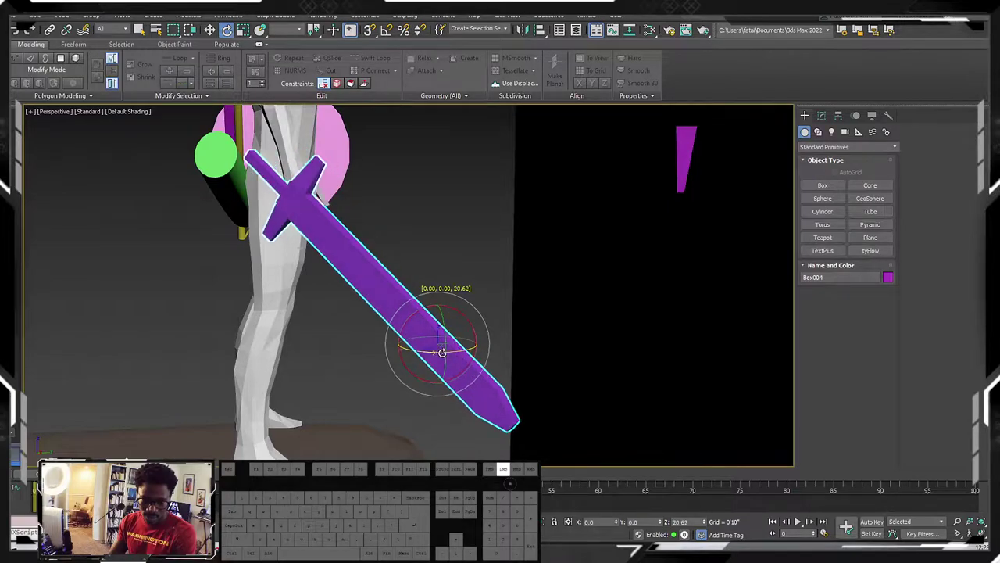
Step: Move the sword so that its handle sits in the character's palm
key("w")
middle_click_drag(403, 356, 440, 356, "alt")
left_click_drag(440, 356, 483, 321)
middle_click_drag(483, 320, 486, 312, "alt")
left_click_drag(485, 311, 486, 327)
middle_click_drag(486, 327, 497, 376, "alt")
left_click_drag(490, 365, 457, 331)
middle_click_drag(458, 331, 462, 346, "alt")
key("e")
key("w")
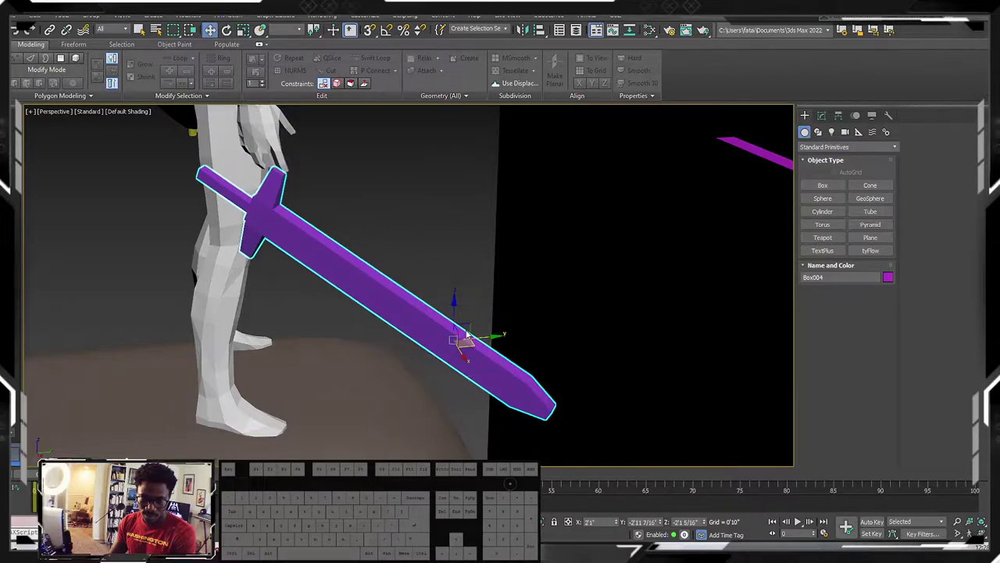
left_click_drag(456, 249, 456, 248)
middle_click_drag(441, 286, 438, 317, "alt")
left_click_drag(469, 280, 510, 286)
middle_click_drag(410, 303, 397, 286, "alt")
key("r")
middle_click_drag(513, 377, 447, 347)
key("w")
key("e")
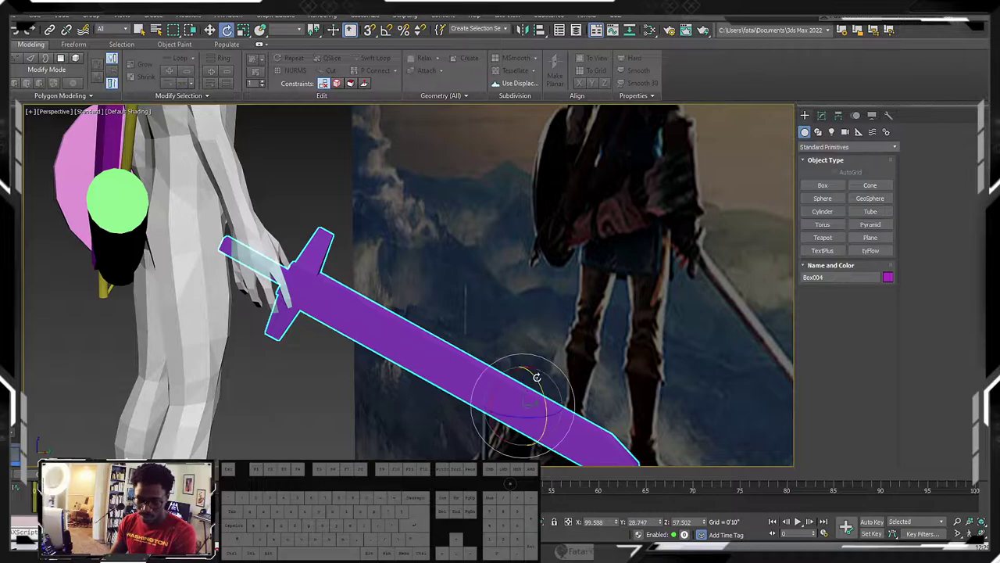
middle_click_drag(426, 358, 487, 336, "alt")
mouse_move(482, 341)
left_mouse_down()
mouse_move(459, 326)
mouse_move(466, 337)
left_mouse_up()
key("ctrl+z")
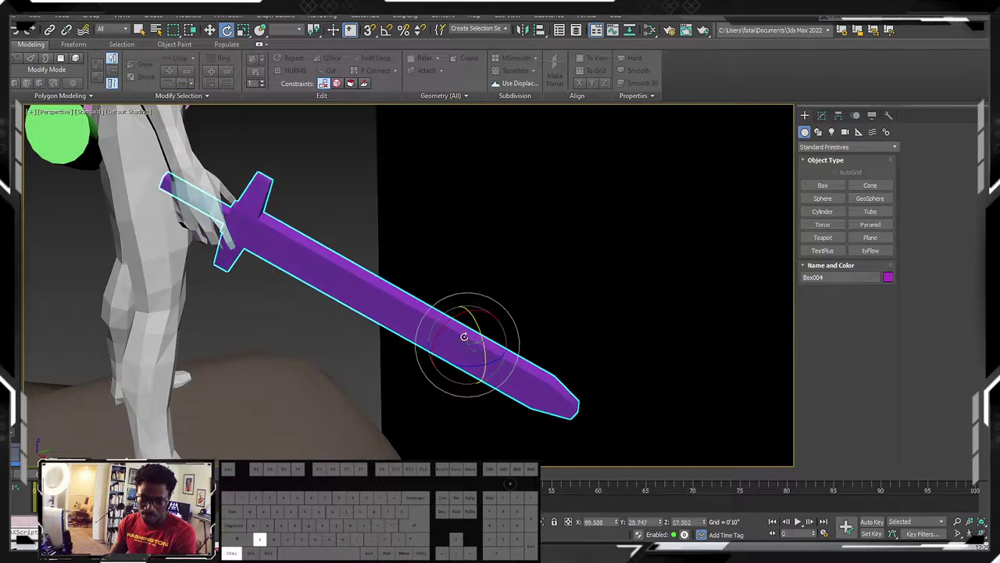
Step: Switch the transform coordinate system to Local and rotate the sword around its own axis to steepen the blade
right_click(431, 328, "alt")
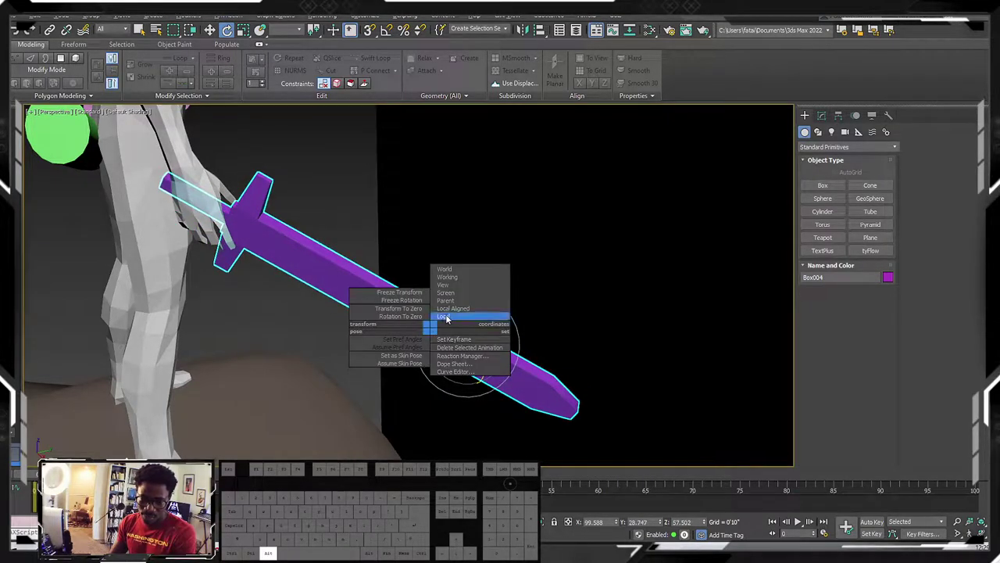
left_click(444, 316)
middle_click_drag(471, 358, 390, 328, "alt")
middle_click_drag(482, 410, 448, 414, "alt")
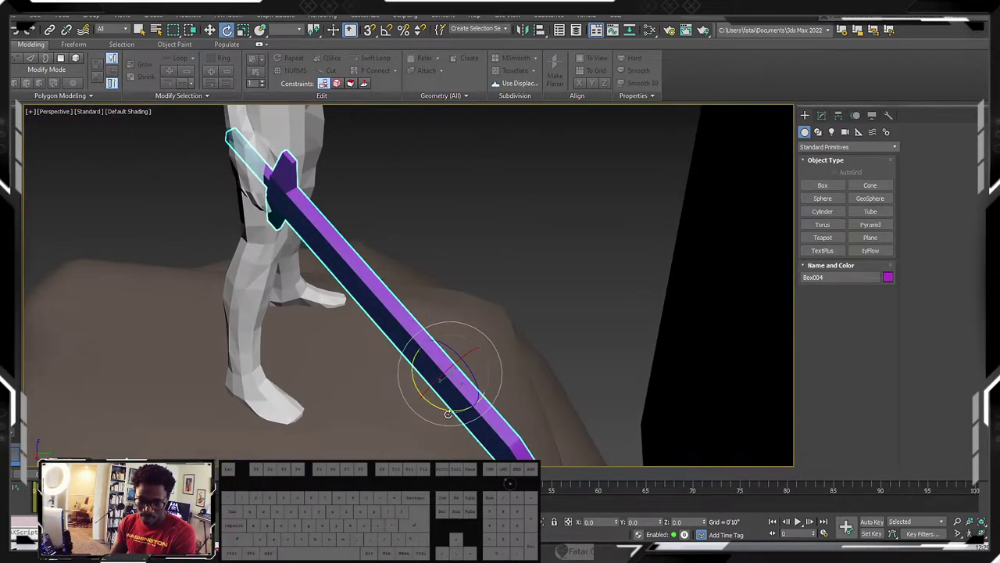
left_click_drag(449, 409, 462, 398)
Step: Fine-tune the sword's rotation and position so that its handle lies in the character's open hand
key("w")
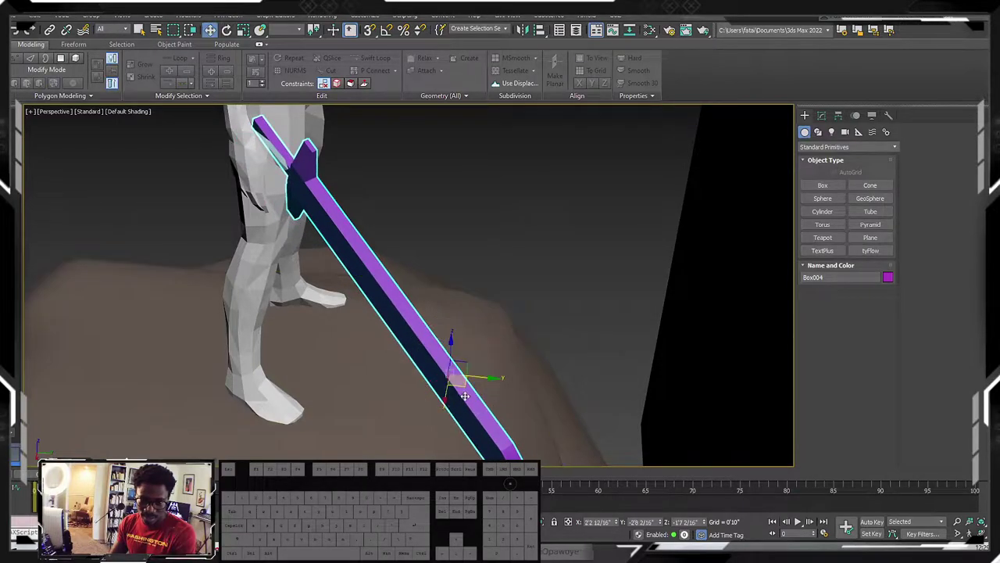
key("ctrl+z")
key("e")
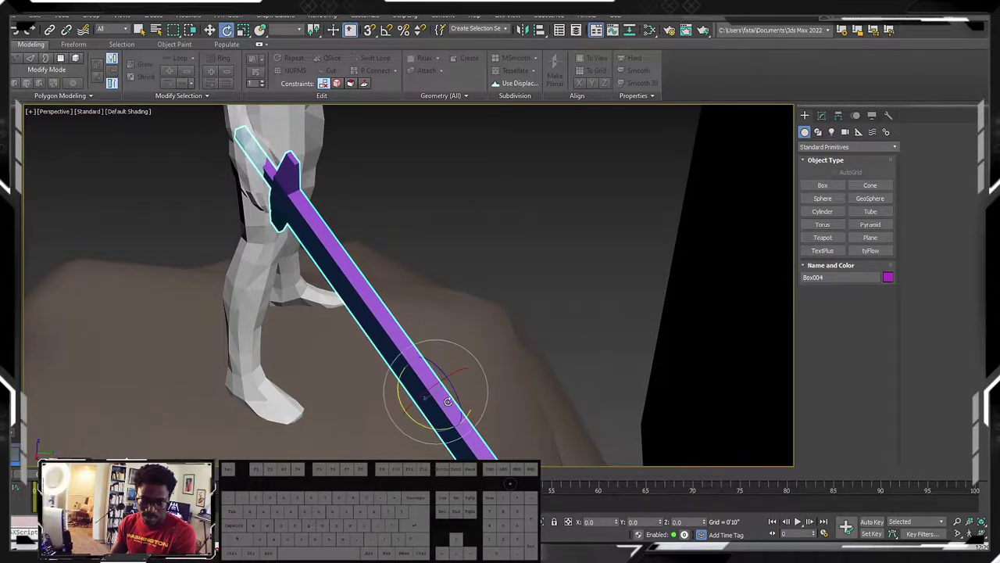
left_click_drag(429, 428, 432, 414)
key("w")
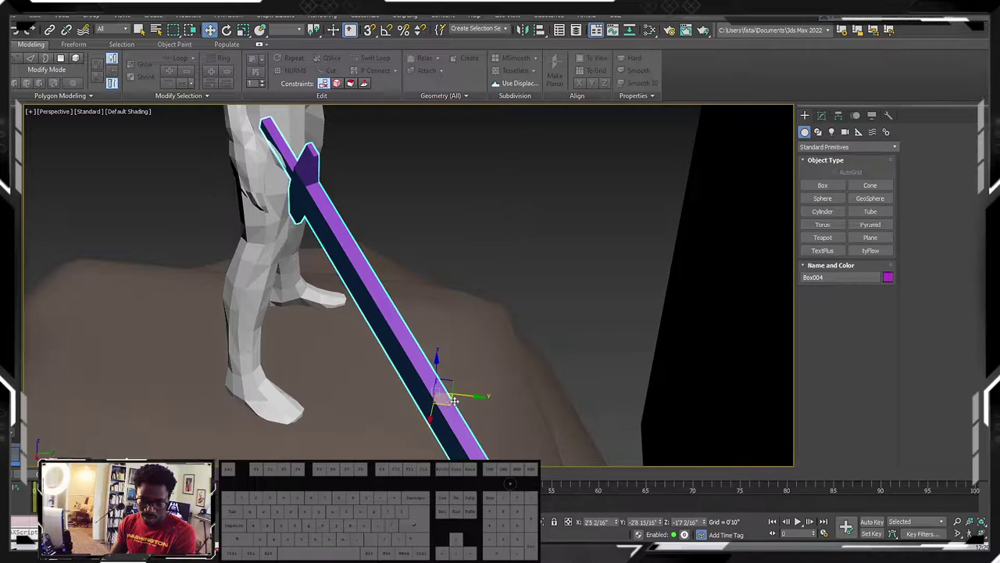
middle_click_drag(449, 403, 461, 379, "alt")
scroll(418, 400, "up", 3)
left_click_drag(448, 356, 463, 392)
middle_click_drag(473, 392, 439, 372, "alt")
Step: Select the character base mesh and enter vertex editing on its topmost Edit Poly modifier
left_click(240, 270)
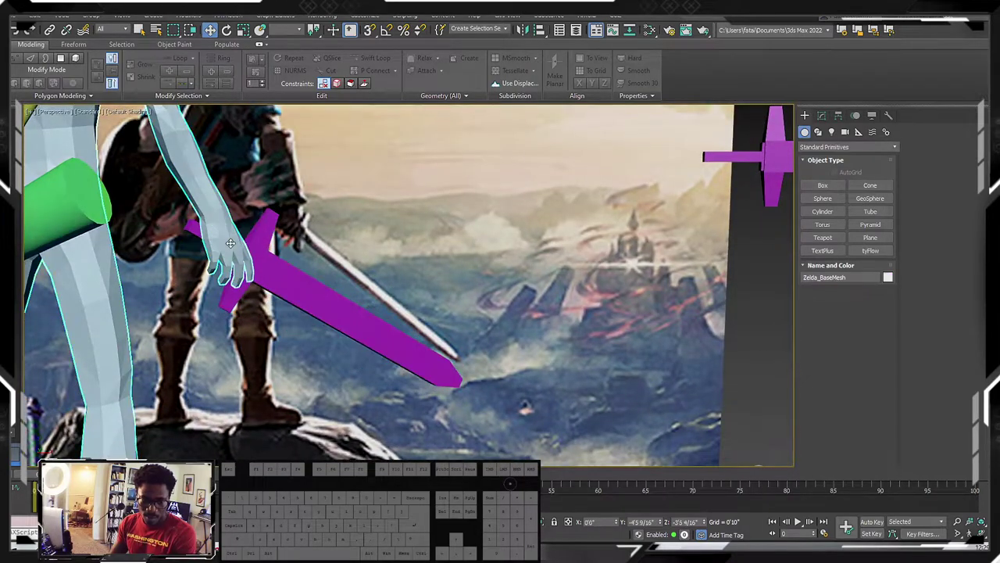
middle_click_drag(264, 262, 282, 286)
scroll(312, 312, "down", 4)
middle_click_drag(328, 328, 311, 312, "alt")
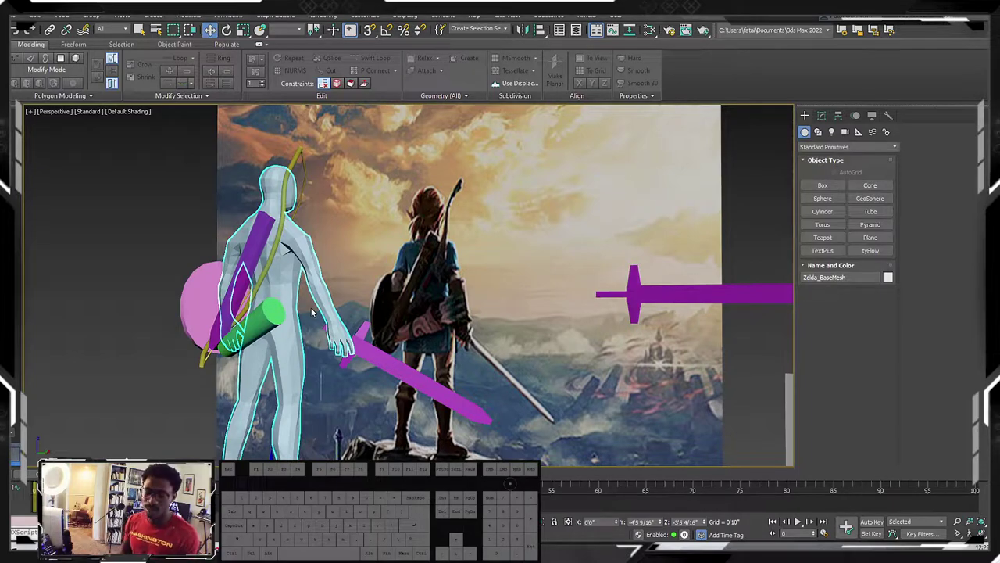
left_click(821, 115)
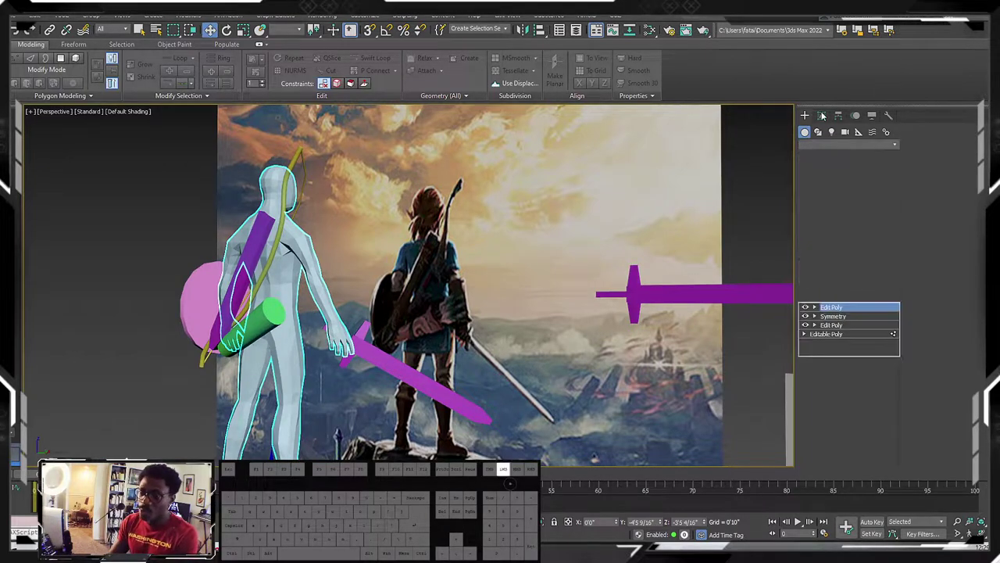
middle_click_drag(642, 360, 659, 292)
key("1")
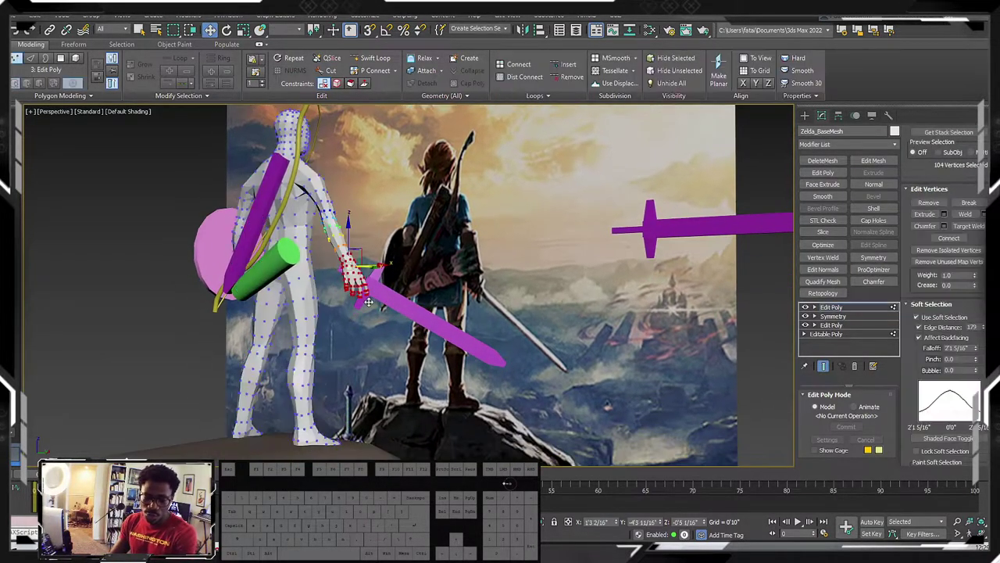
Step: Select the four tip vertices of the sword hand's little finger and reduce the soft selection edge distance to 3
scroll(376, 294, "up", 5)
scroll(377, 295, "down", 2)
mouse_move(376, 295)
middle_mouse_down()
mouse_move(442, 309)
mouse_move(439, 282)
mouse_move(502, 308)
mouse_move(486, 291)
mouse_move(440, 332)
mouse_move(395, 298)
middle_mouse_up()
scroll(439, 332, "up", 4)
left_click_drag(404, 258, 402, 255)
middle_click_drag(403, 257, 434, 276, "alt")
left_click_drag(431, 275, 416, 258, "ctrl")
middle_click_drag(416, 259, 442, 288, "alt")
middle_click_drag(552, 306, 490, 262, "alt")
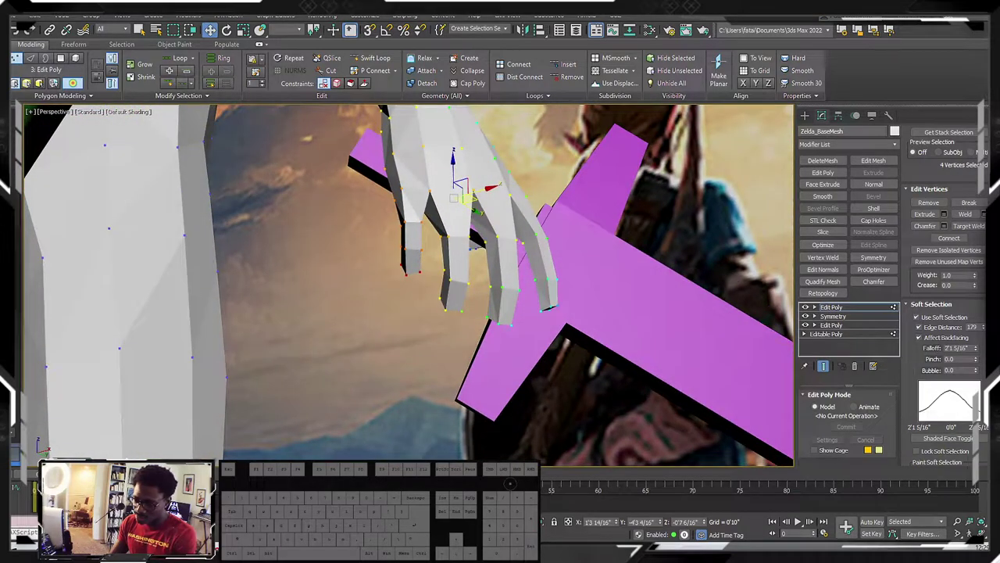
left_click_drag(985, 334, 981, 384)
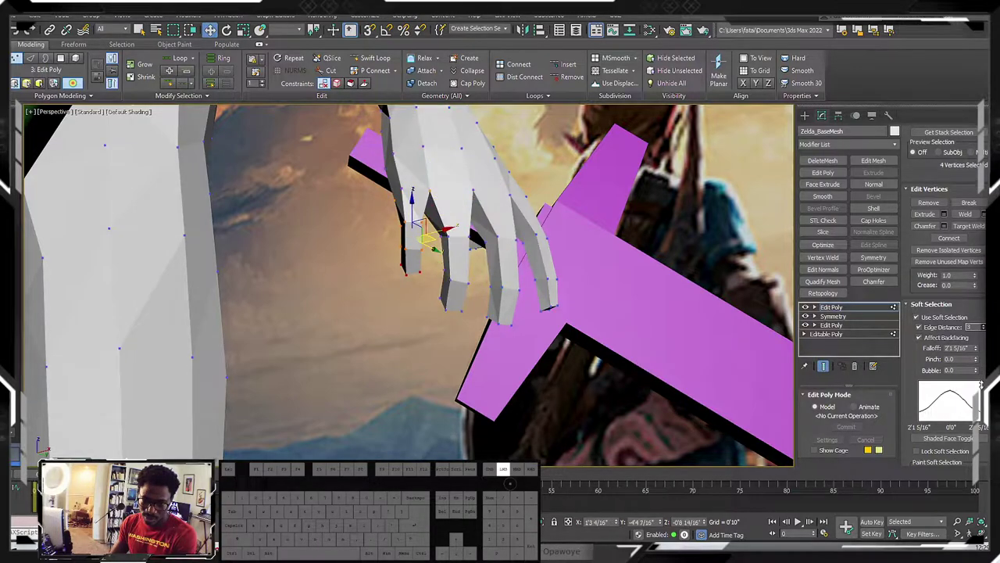
Step: Rotate the soft-selected little fingertip inward so that the finger curls around the sword handle
middle_click_drag(732, 316, 778, 338, "alt")
key("e")
middle_click_drag(431, 217, 472, 266, "alt")
key("w")
key("e")
right_click(475, 235, "alt")
left_click(490, 219, "alt")
left_click_drag(445, 232, 475, 248)
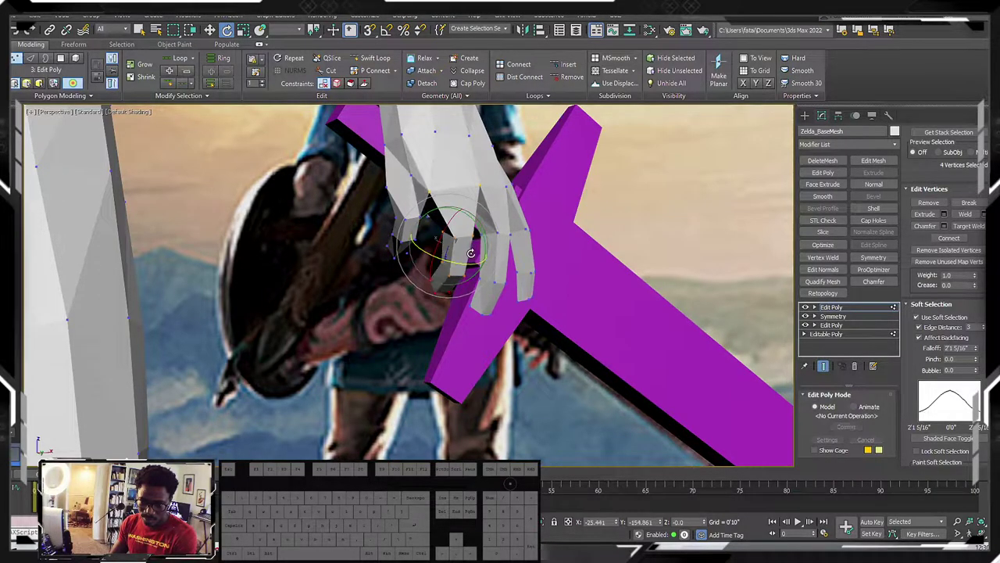
middle_click_drag(475, 252, 516, 263, "alt")
key("w")
Step: Set the soft selection to edge distance 2 and falloff 0'6 5/16", and raise the ring finger's tip vertices toward the handle
middle_click_drag(443, 290, 476, 282, "alt")
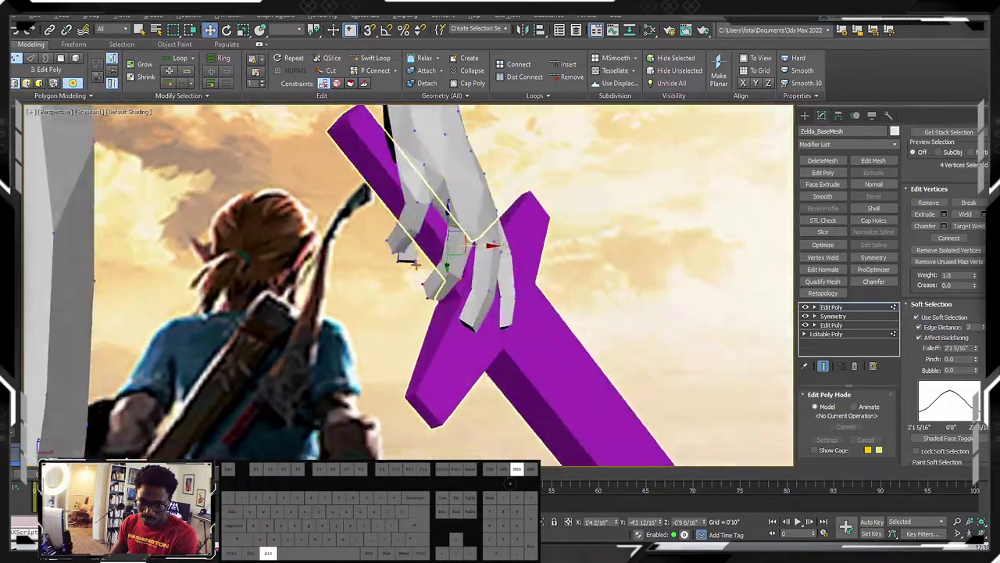
left_click(984, 331)
left_click_drag(976, 352, 972, 389)
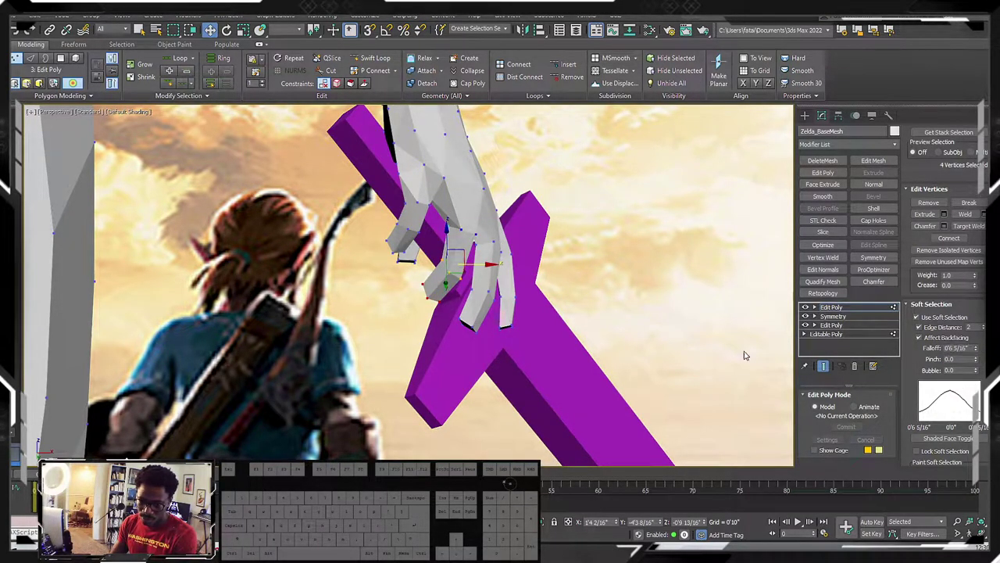
key("e")
key("w")
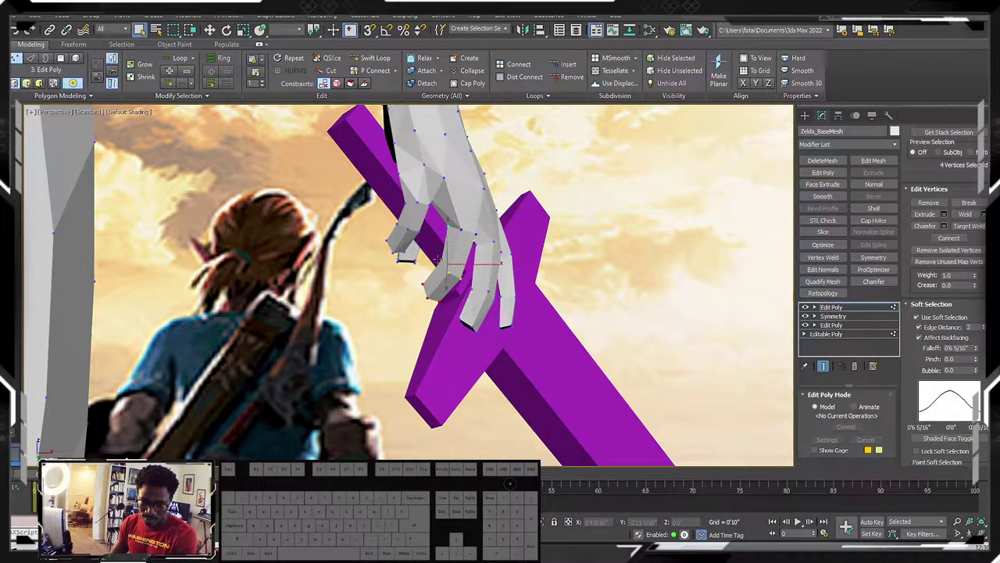
scroll(446, 258, "up", 4)
left_click_drag(448, 235, 447, 209)
Step: Select the next finger's tip vertices, then move and rotate them to bend the finger around the handle
middle_click_drag(504, 299, 535, 336, "alt")
left_click_drag(535, 334, 479, 275)
middle_click_drag(511, 342, 542, 333, "alt")
left_click_drag(543, 332, 477, 289)
left_click_drag(495, 241, 495, 234)
key("e")
middle_click_drag(511, 236, 674, 297, "alt")
left_click_drag(507, 251, 500, 250)
key("w")
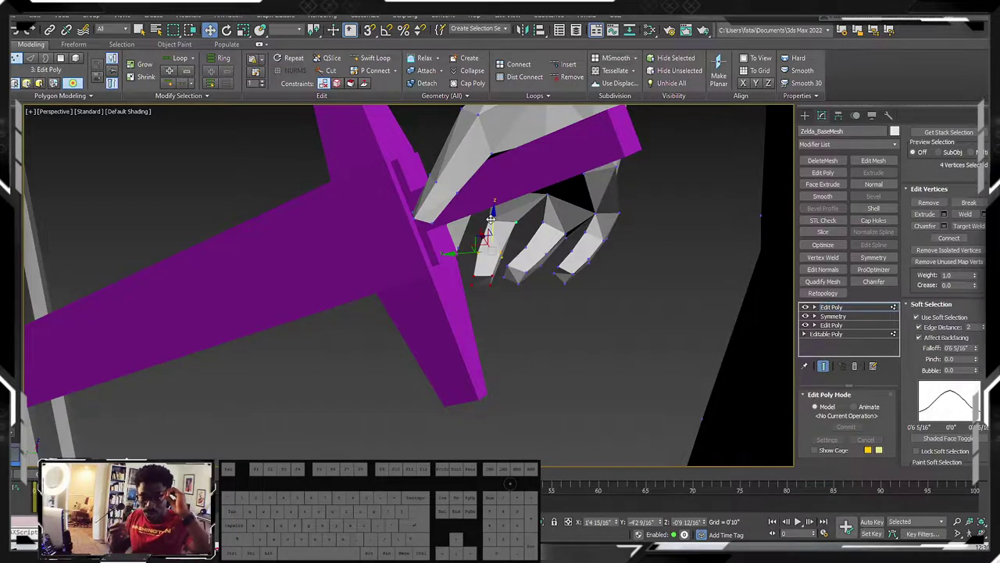
Step: Reposition the lower vertices of the ring and middle fingers so that both wrap under the handle
mouse_move(495, 304)
middle_mouse_down("alt")
mouse_move(508, 330)
mouse_move(469, 217)
mouse_move(502, 264)
mouse_move(677, 230)
mouse_move(563, 277)
mouse_move(557, 263)
mouse_move(591, 265)
mouse_move(438, 227)
mouse_move(452, 272)
mouse_move(479, 307)
middle_mouse_up("alt")
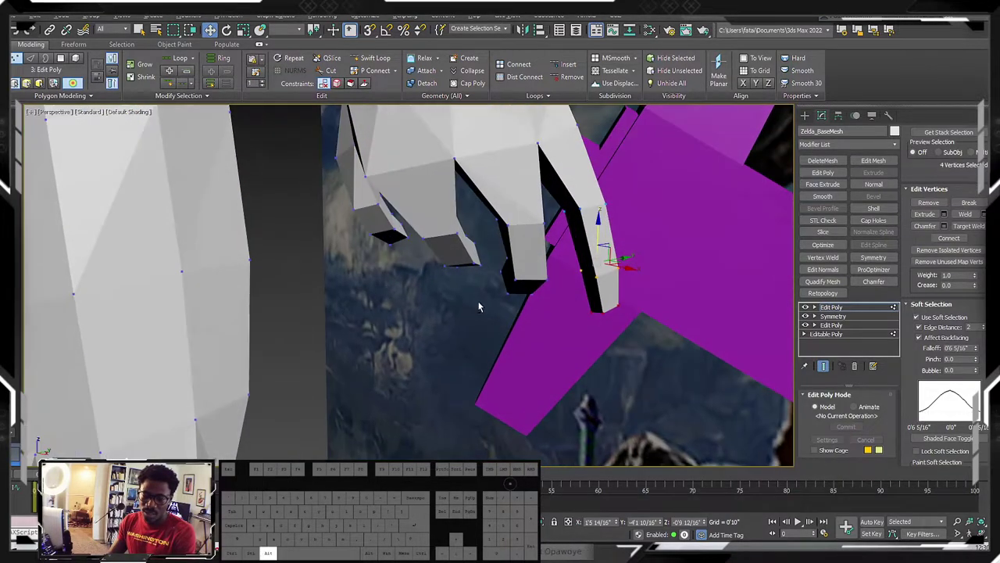
middle_click_drag(464, 260, 448, 220, "alt")
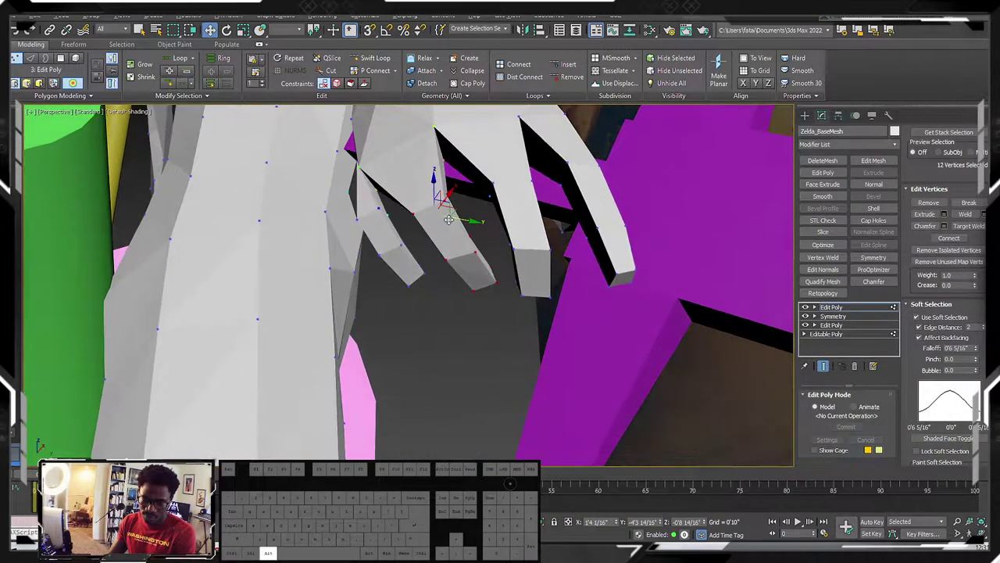
middle_click_drag(388, 179, 497, 266, "alt")
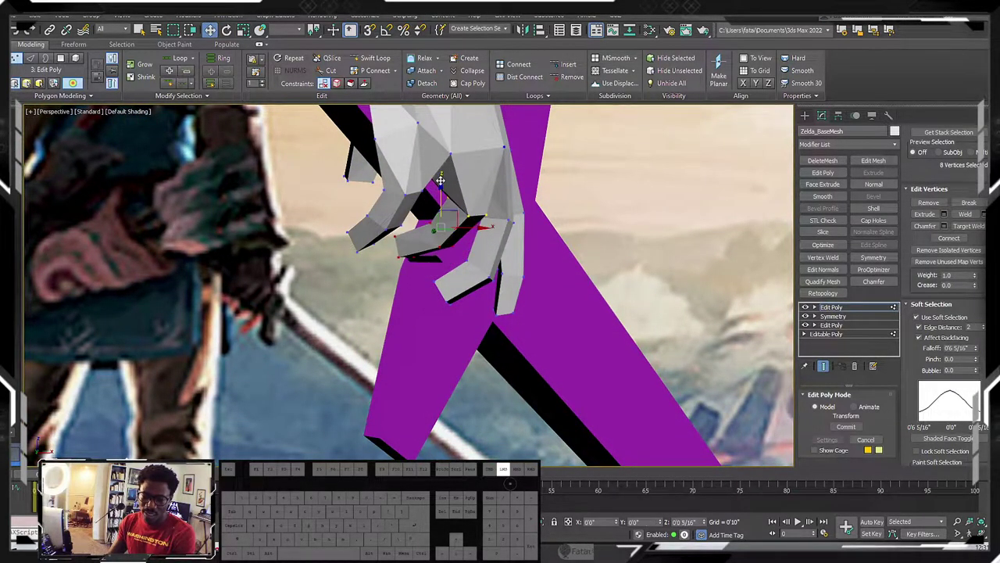
middle_click_drag(504, 224, 567, 335, "alt")
left_click_drag(484, 232, 484, 232)
middle_click_drag(484, 232, 516, 230, "alt")
key("e")
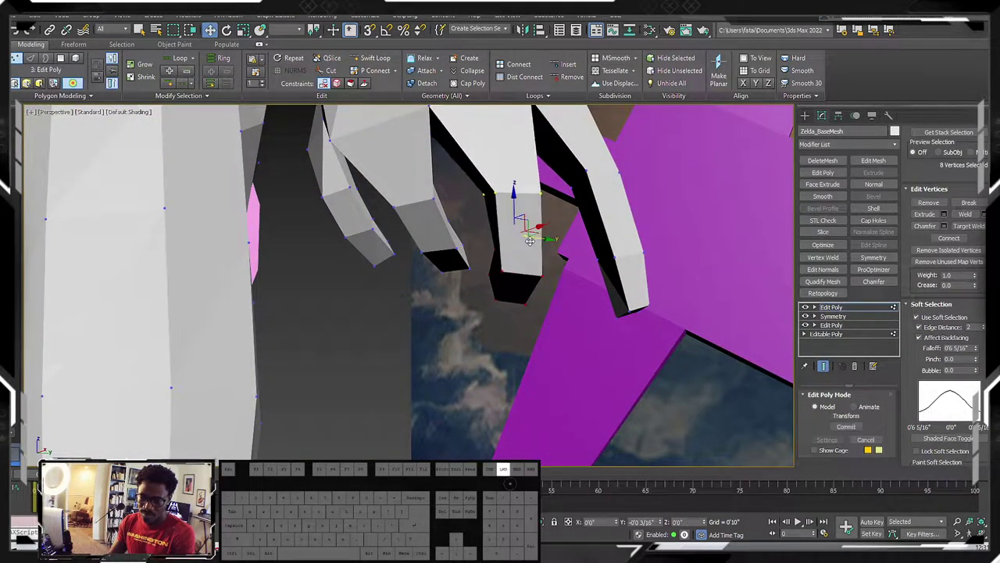
Step: Compare the grip with the reference image and rotate the index finger's eight lower vertices toward the sword guard
middle_click_drag(501, 183, 624, 263, "alt")
middle_click_drag(560, 216, 577, 240, "alt")
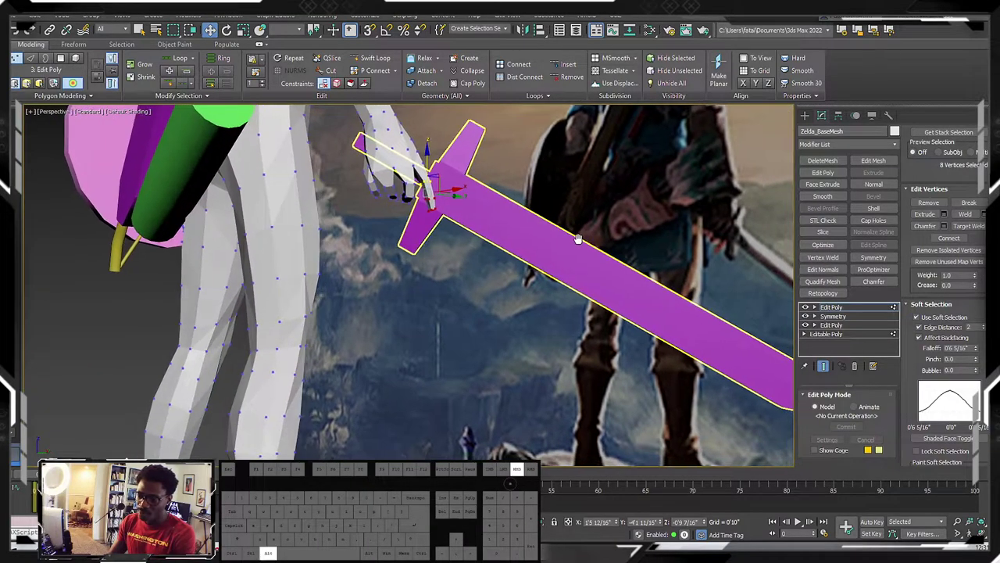
scroll(734, 254, "up", 4)
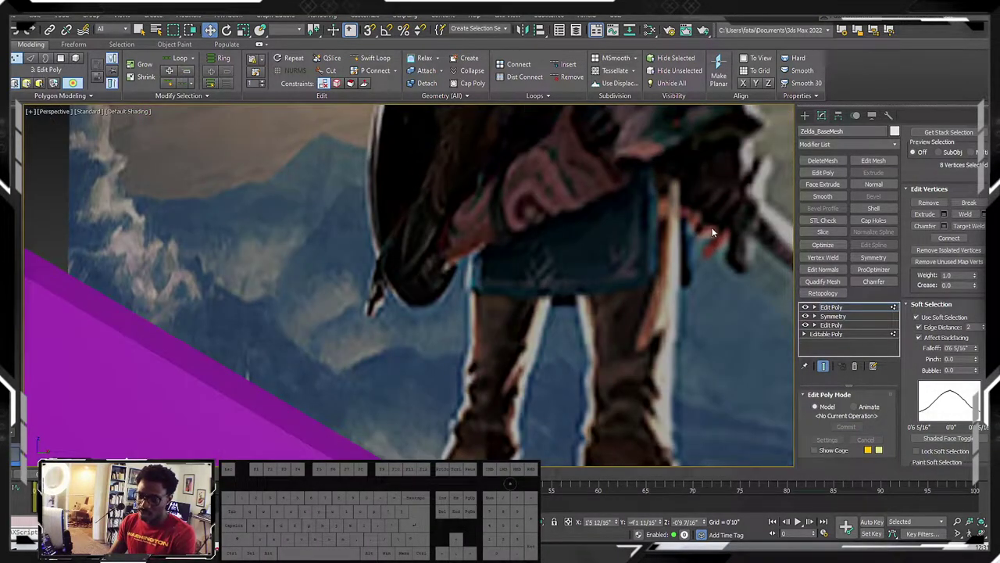
scroll(696, 230, "down", 6)
scroll(323, 202, "up", 3)
scroll(324, 202, "up", 4)
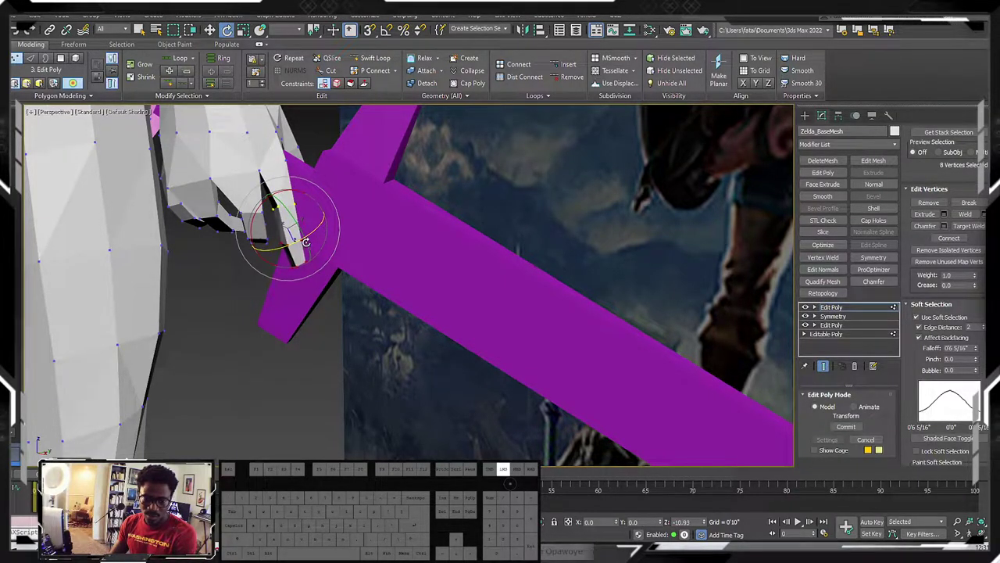
middle_click_drag(303, 244, 304, 213, "alt")
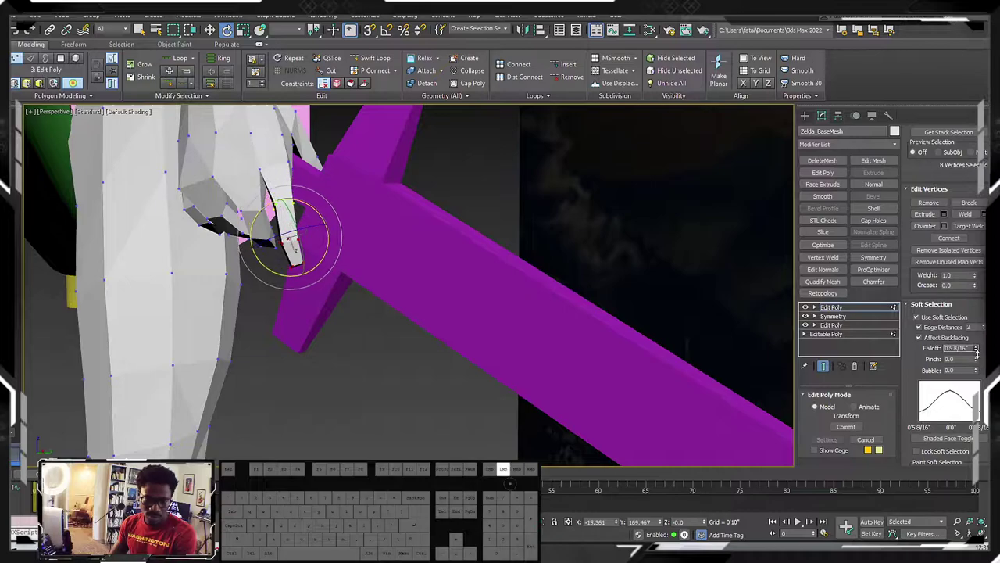
Step: Turn off soft selection and move the four tip vertices of the middle finger inward beneath the handle
left_click(917, 317)
key("w")
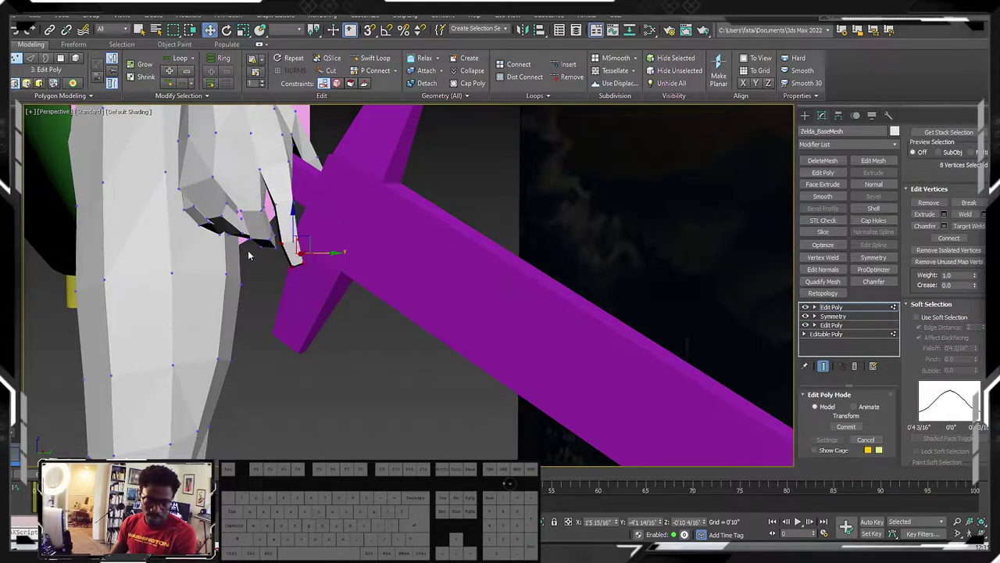
scroll(316, 252, "up", 3)
middle_click_drag(313, 246, 353, 313, "alt")
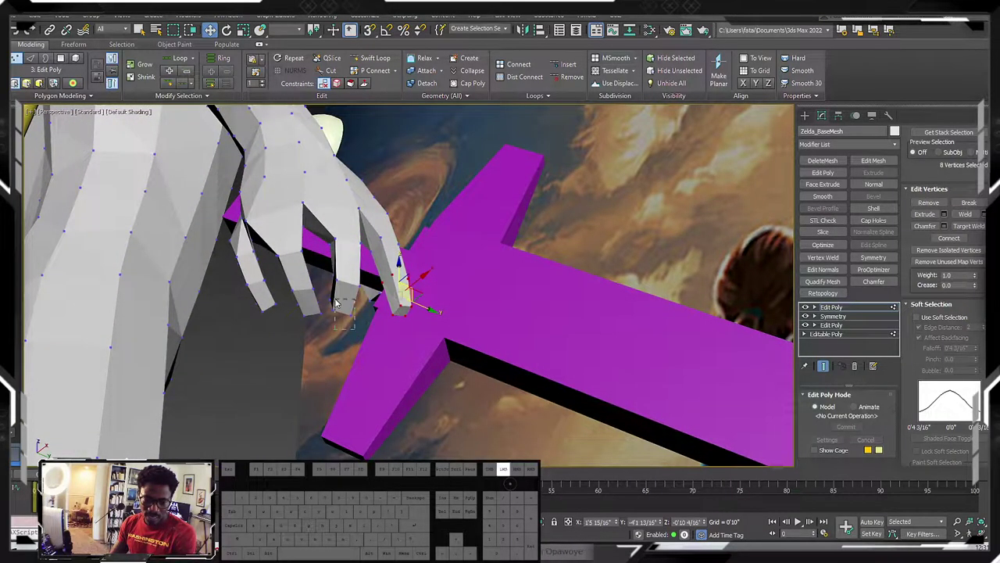
left_click_drag(328, 302, 325, 290)
middle_click_drag(325, 289, 342, 262, "alt")
middle_click_drag(356, 295, 336, 344, "alt")
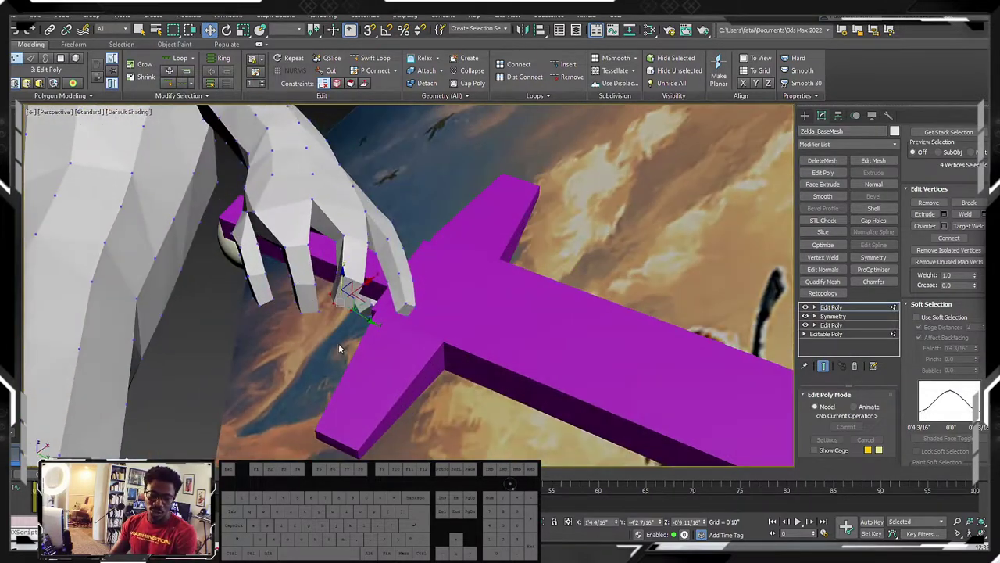
Step: Refine the ring and middle fingertips by nudging their end vertices from the palm side of the hand
middle_click_drag(305, 311, 275, 295, "alt")
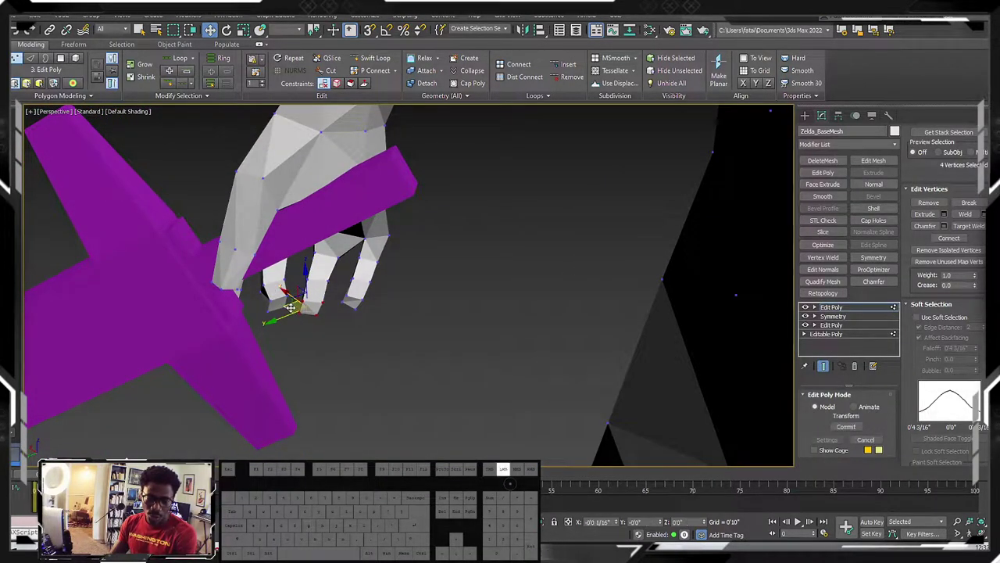
middle_click_drag(335, 301, 329, 354, "alt")
middle_click_drag(207, 252, 319, 391, "alt")
left_click_drag(319, 405, 270, 344)
middle_click_drag(289, 350, 250, 342, "alt")
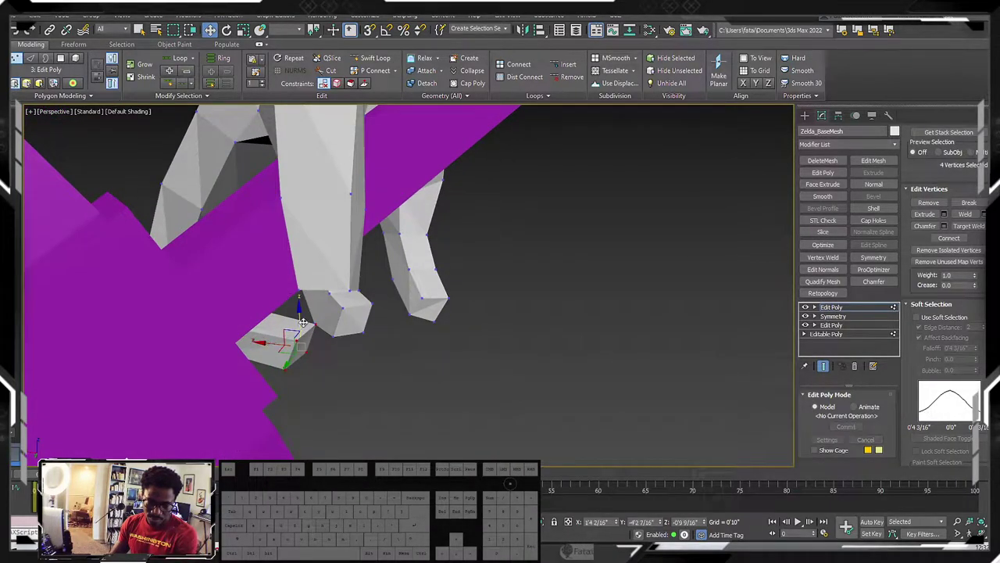
middle_click_drag(301, 316, 238, 301, "alt")
left_click(282, 336)
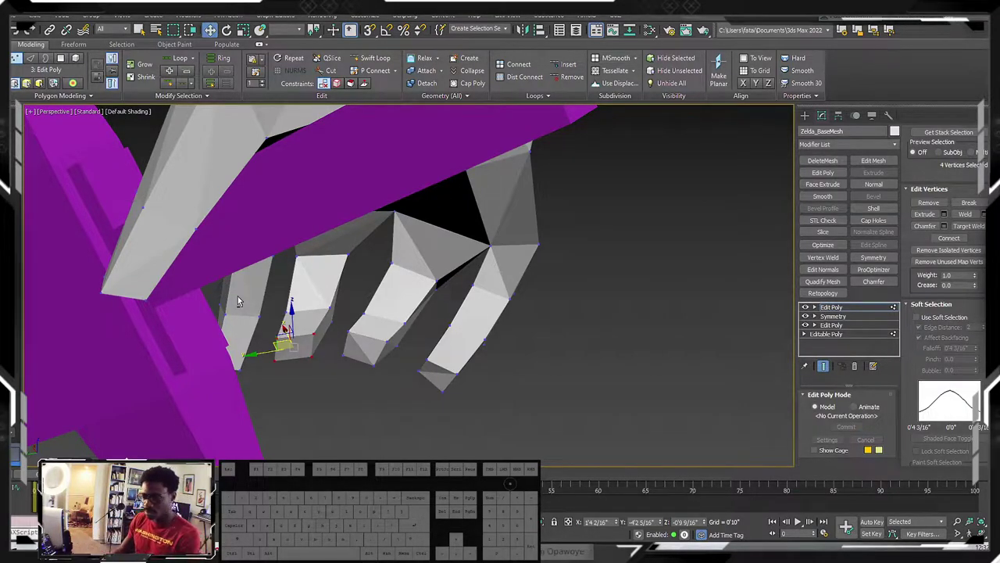
Step: Leave vertex editing and examine the whole character and sword pose against the reference image
scroll(286, 261, "down", 5)
middle_click_drag(285, 261, 484, 220, "alt")
scroll(332, 279, "down", 8)
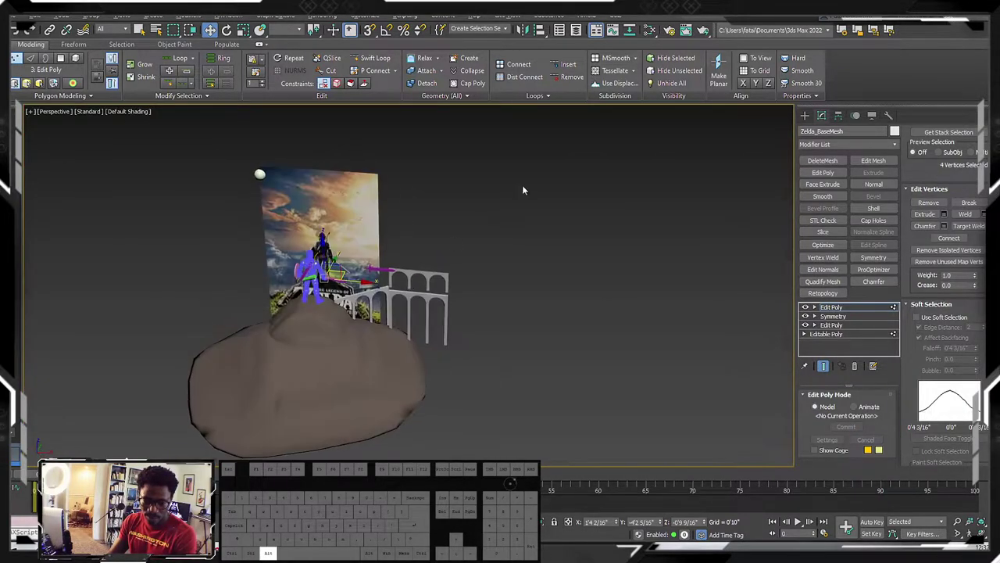
left_click(805, 117)
scroll(391, 266, "up", 8)
middle_click_drag(391, 267, 490, 250)
left_click(320, 259)
middle_click_drag(235, 266, 285, 275)
scroll(327, 277, "up", 6)
scroll(288, 292, "down", 4)
scroll(308, 272, "down", 4)
scroll(262, 281, "up", 2)
scroll(285, 275, "down", 4)
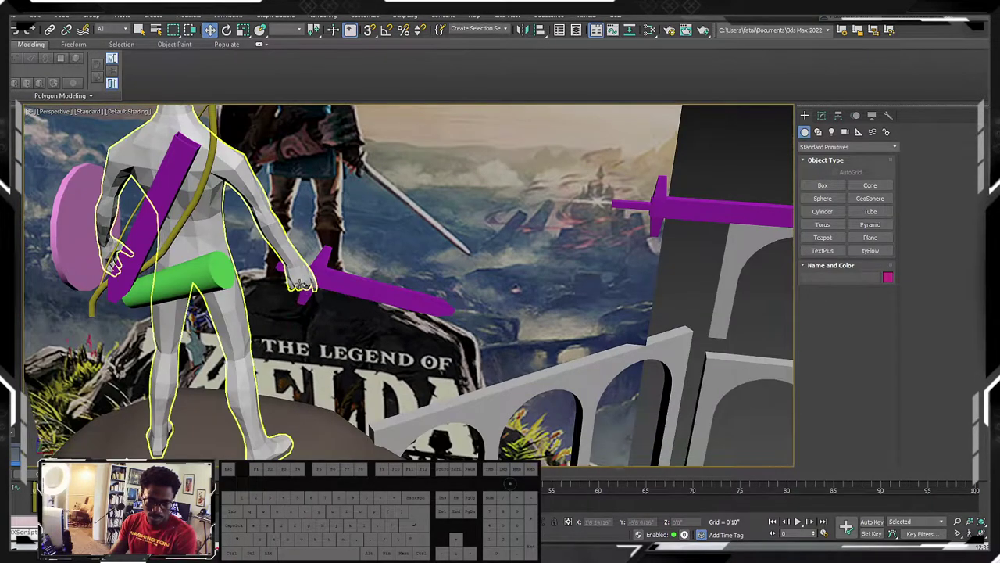
Step: Reselect the character base mesh and reopen its vertices for editing around the sword hand
scroll(345, 317, "up", 4)
left_click(321, 279)
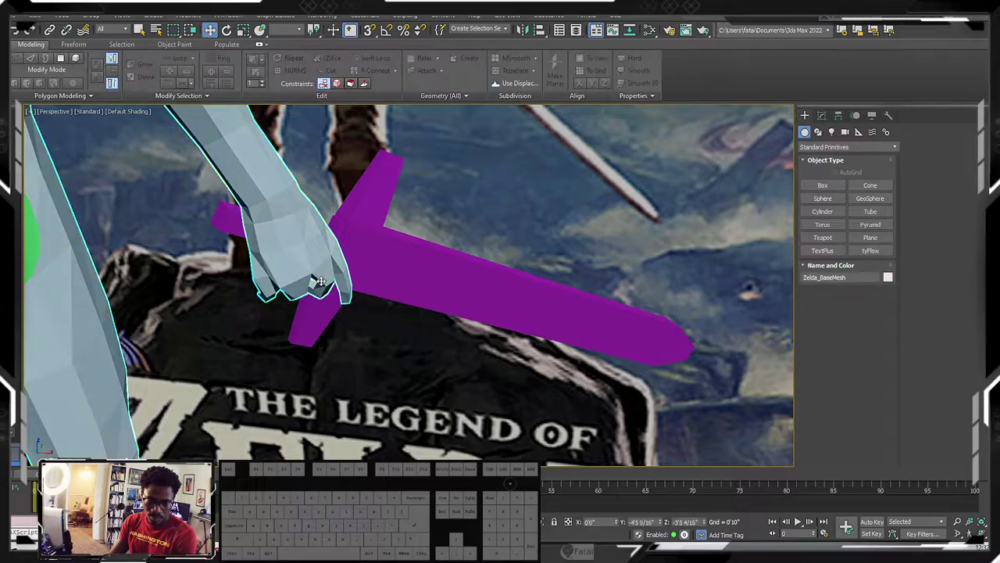
middle_click_drag(322, 278, 411, 236, "alt")
scroll(300, 234, "up", 5)
scroll(300, 234, "down", 2)
left_click(821, 115)
middle_click_drag(209, 309, 96, 331, "alt")
scroll(232, 270, "up", 2)
mouse_move(232, 269)
middle_mouse_down("alt")
mouse_move(242, 244)
mouse_move(277, 217)
middle_mouse_up("alt")
middle_click_drag(563, 299, 467, 265, "alt")
key("1")
Step: Switch the viewport to wireframe and adjust the vertices at the base of the sword hand's fingers
scroll(251, 242, "up", 4)
scroll(251, 242, "down", 4)
mouse_move(252, 243)
middle_mouse_down("alt")
mouse_move(312, 313)
mouse_move(267, 272)
mouse_move(291, 300)
middle_mouse_up("alt")
key("F3")
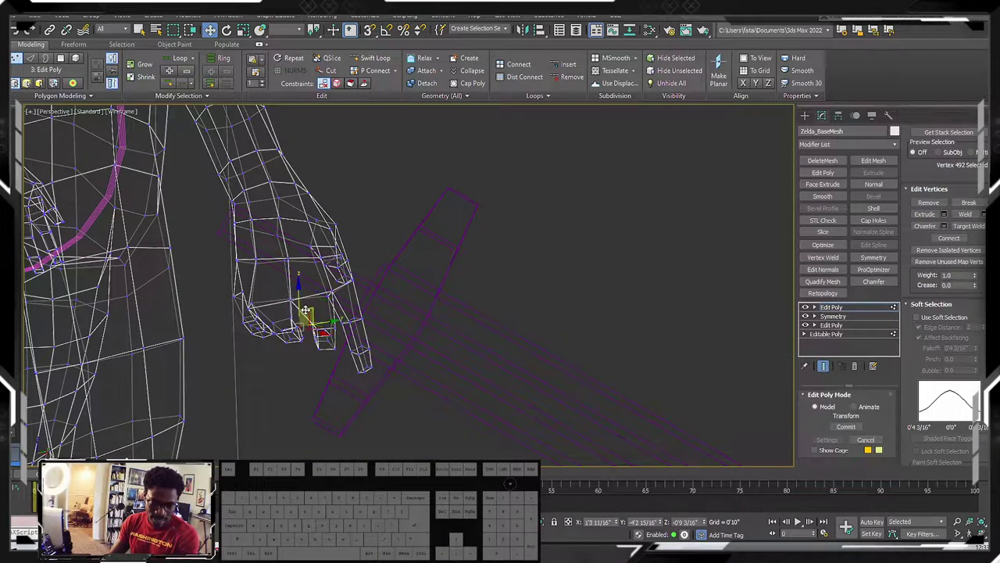
middle_click_drag(284, 293, 240, 338, "alt")
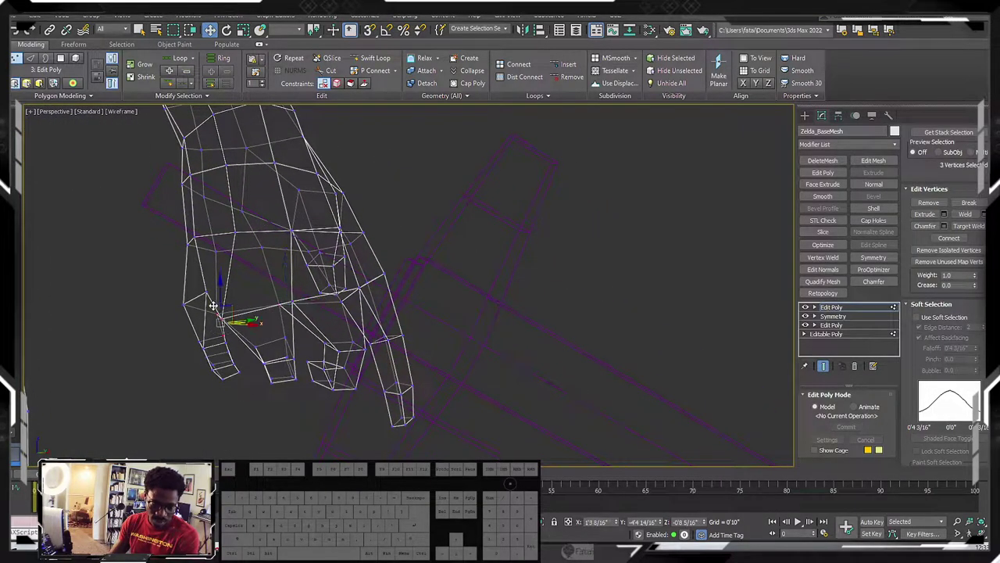
middle_click_drag(233, 308, 220, 333, "alt")
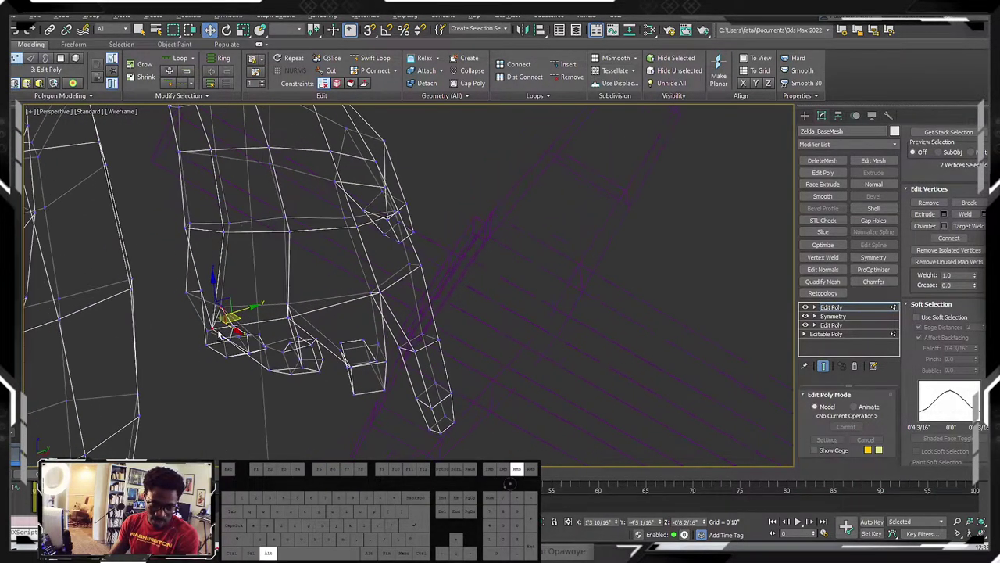
left_click_drag(237, 316, 243, 314)
middle_click_drag(246, 313, 309, 329, "alt")
mouse_move(243, 278)
middle_mouse_down("alt")
mouse_move(299, 290)
mouse_move(181, 273)
mouse_move(200, 244)
mouse_move(158, 218)
mouse_move(146, 242)
mouse_move(160, 225)
mouse_move(259, 279)
mouse_move(256, 342)
middle_mouse_up("alt")
Step: Return to shaded display and move the vertex in the gap between the little and ring fingers to clean up the knuckles
key("F3")
scroll(298, 292, "down", 8)
left_click_drag(290, 297, 296, 303)
middle_click_drag(297, 299, 336, 280, "alt")
middle_click_drag(251, 310, 313, 331, "alt")
left_click_drag(321, 294, 333, 294)
middle_click_drag(334, 294, 323, 205, "alt")
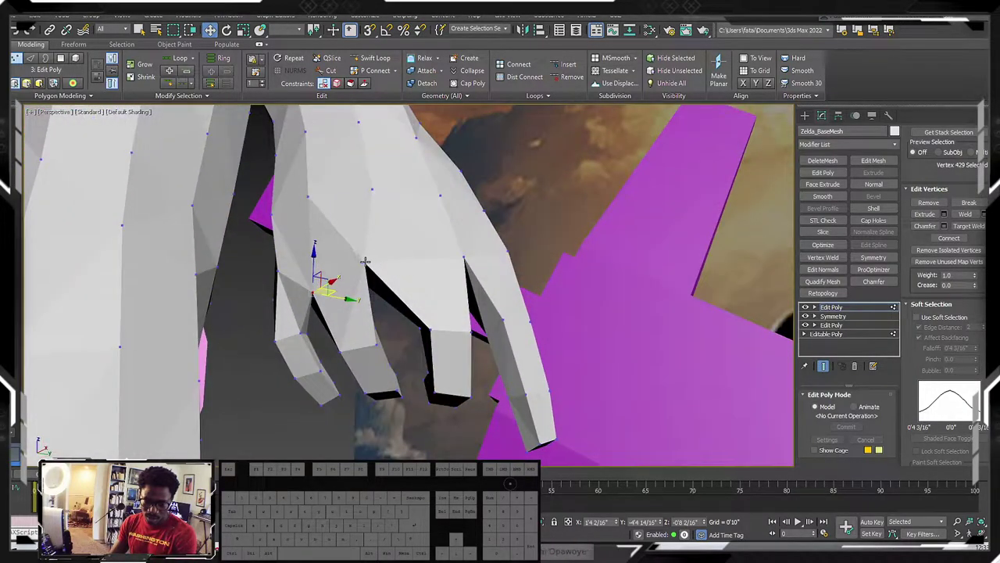
Step: Leave vertex editing on the character mesh, select the sword in its hand and rotate it slightly
middle_click_drag(378, 254, 555, 236, "alt")
scroll(430, 254, "down", 10)
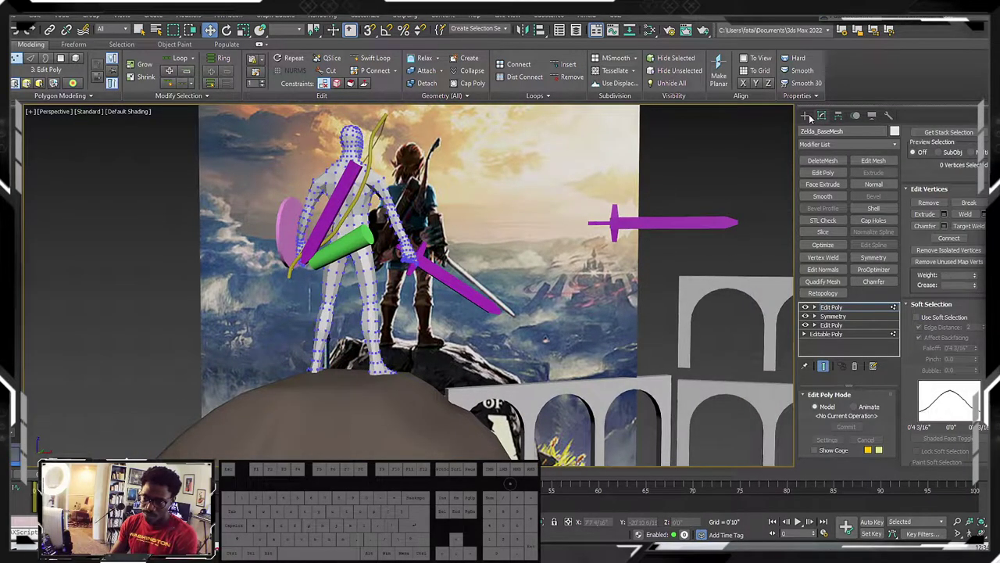
left_click(808, 117)
middle_click_drag(657, 166, 622, 190, "alt")
scroll(422, 264, "up", 8)
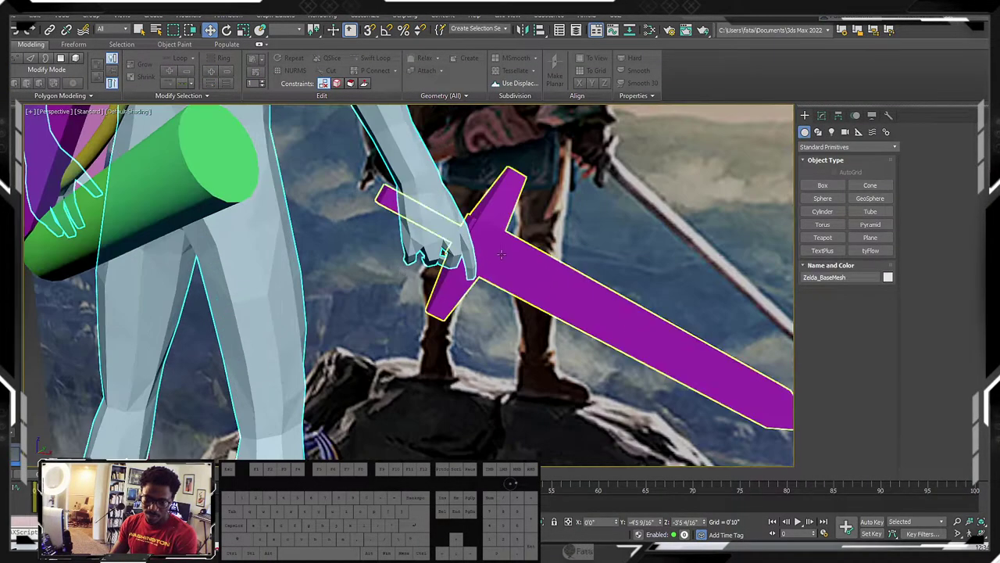
middle_click_drag(502, 257, 466, 272, "alt")
left_click(446, 290)
key("e")
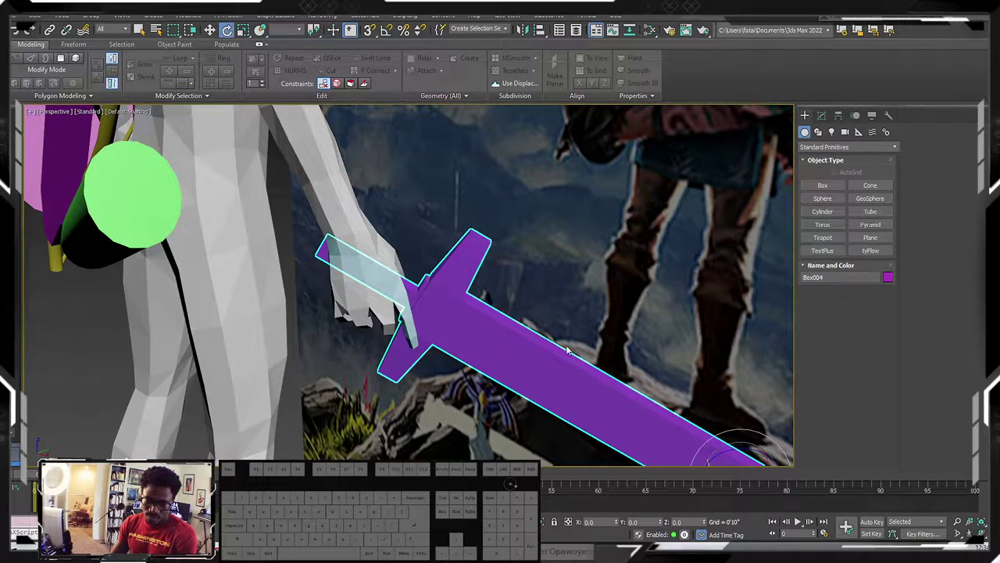
scroll(568, 353, "down", 5)
left_click_drag(572, 295, 568, 307)
key("w")
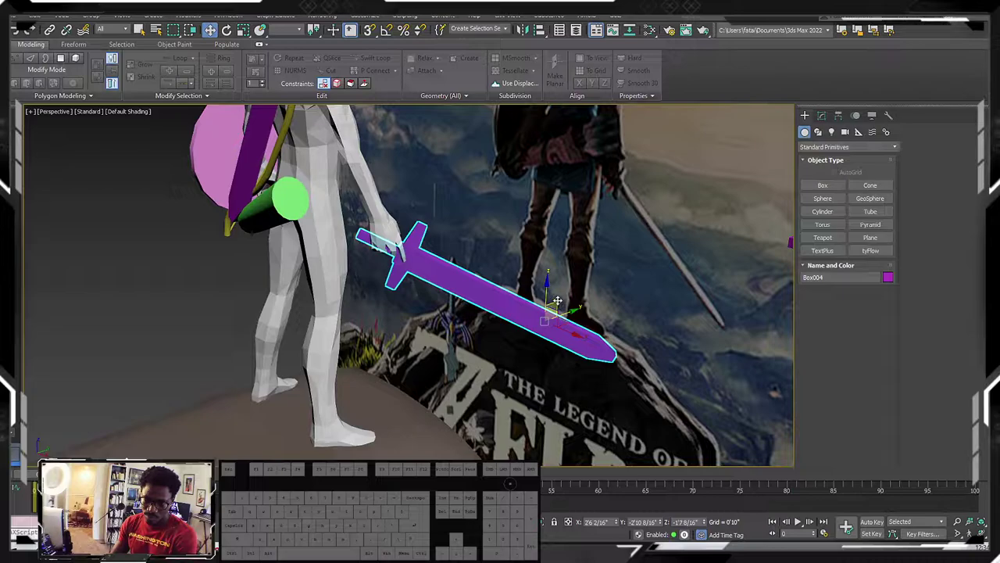
Step: Reposition the sword so its grip sits inside the character's fingers, checking from behind and from above
key("e")
key("w")
middle_click_drag(565, 275, 449, 363, "alt")
left_click_drag(449, 364, 434, 373)
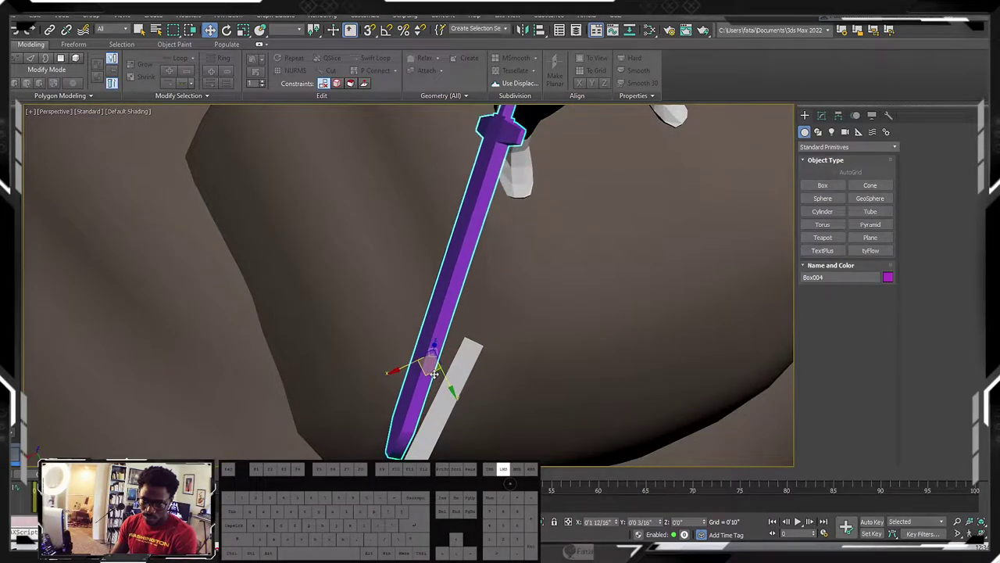
middle_click_drag(433, 374, 550, 281, "alt")
left_click_drag(557, 278, 545, 273)
middle_click_drag(544, 279, 584, 237, "alt")
Step: Deselect the sword and examine the character, its gear and the hand grip against the reference image from several angles
scroll(576, 233, "down", 10)
left_click(657, 195)
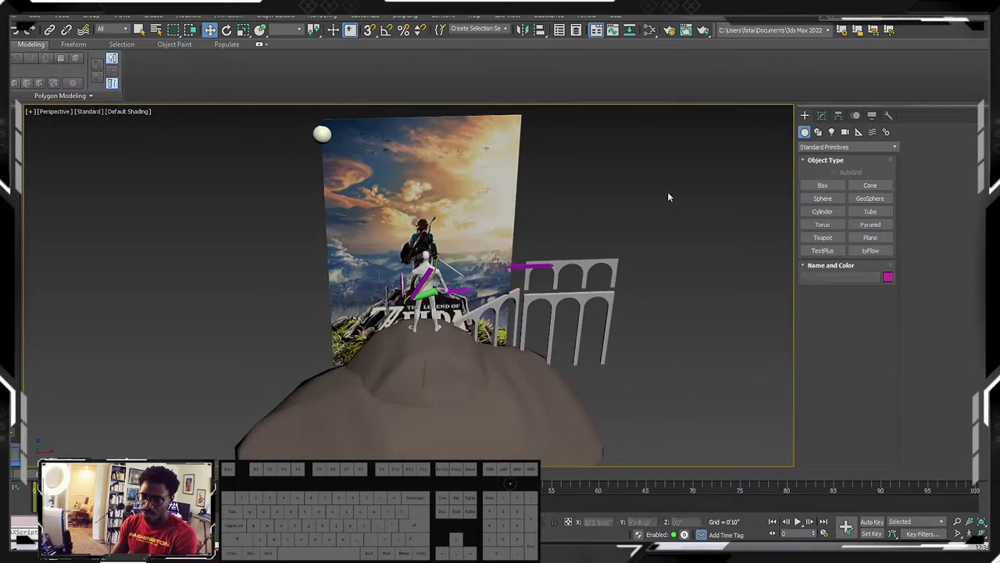
middle_click_drag(769, 145, 326, 235, "alt")
scroll(361, 287, "up", 4)
scroll(442, 247, "up", 5)
scroll(414, 243, "down", 4)
scroll(399, 242, "up", 8)
scroll(399, 245, "down", 5)
scroll(399, 243, "up", 3)
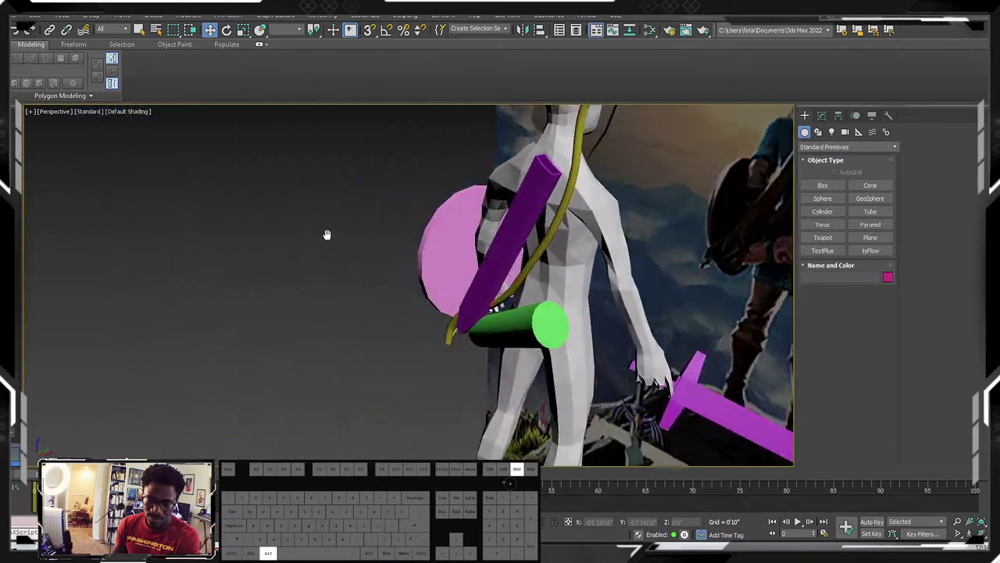
scroll(327, 234, "down", 10)
scroll(590, 203, "up", 3)
scroll(429, 223, "up", 4)
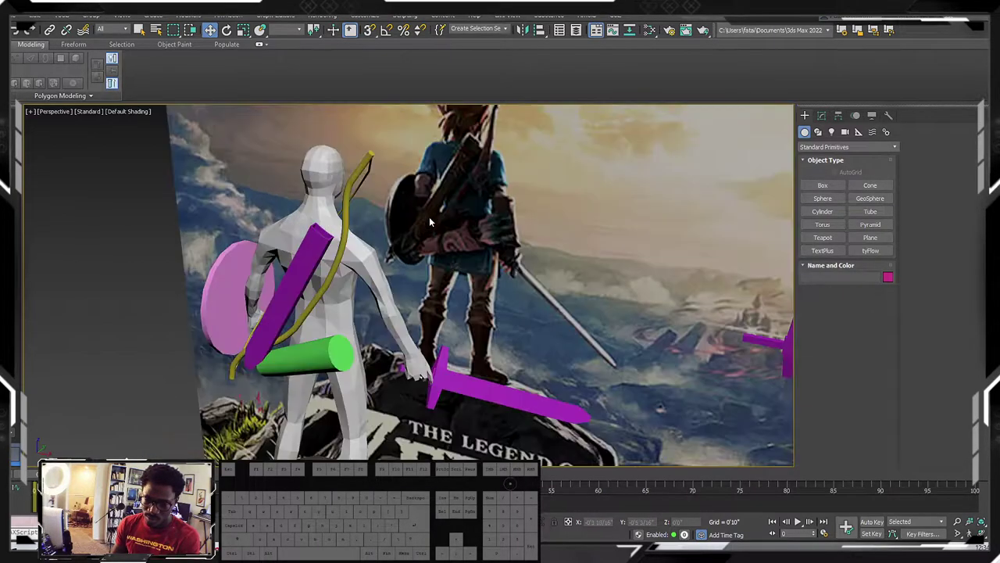
middle_click_drag(393, 284, 397, 261, "alt")
scroll(389, 296, "down", 3)
scroll(366, 287, "up", 5)
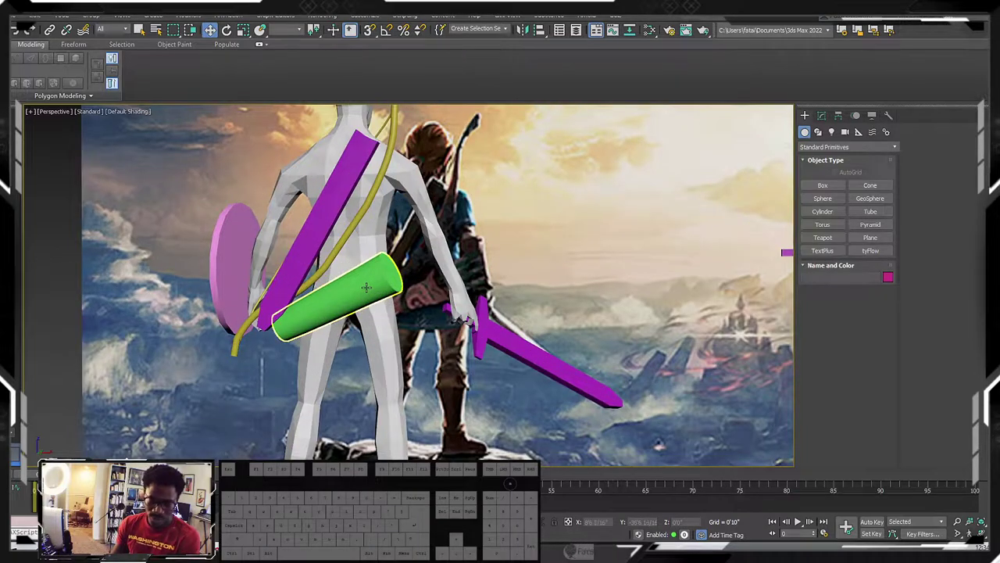
scroll(594, 223, "down", 5)
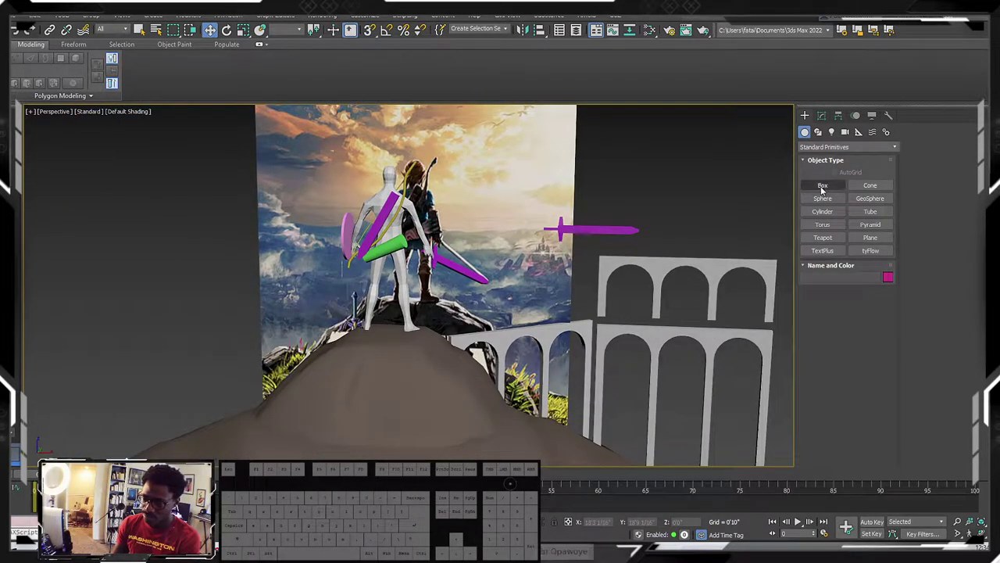
Step: Create a long thin cylinder above the spare sword in the front view and reduce its radius to 0'0 1/16"
left_click(822, 212)
scroll(335, 223, "down", 6)
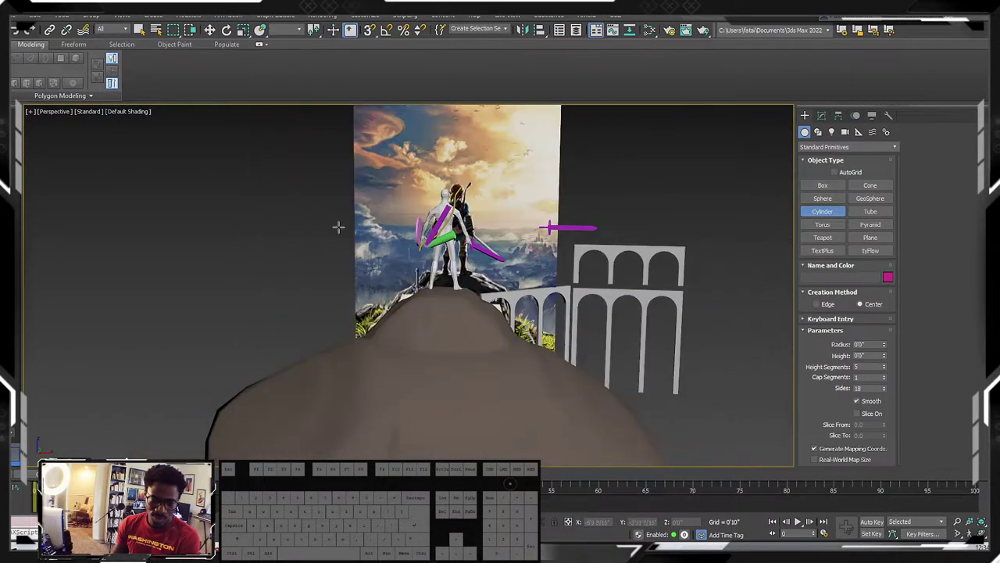
key("f")
scroll(391, 203, "down", 3)
scroll(451, 226, "up", 2)
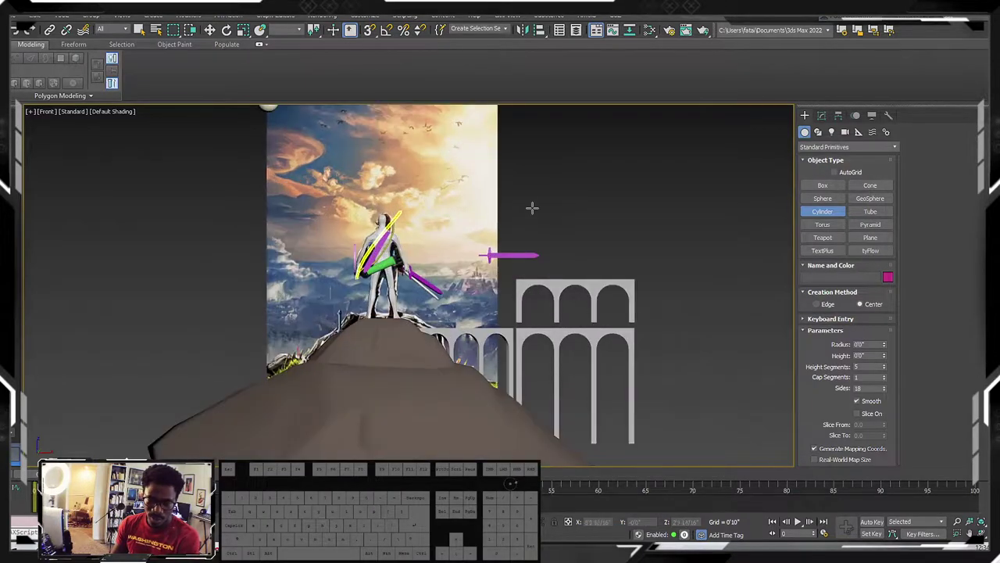
left_click_drag(537, 206, 539, 208)
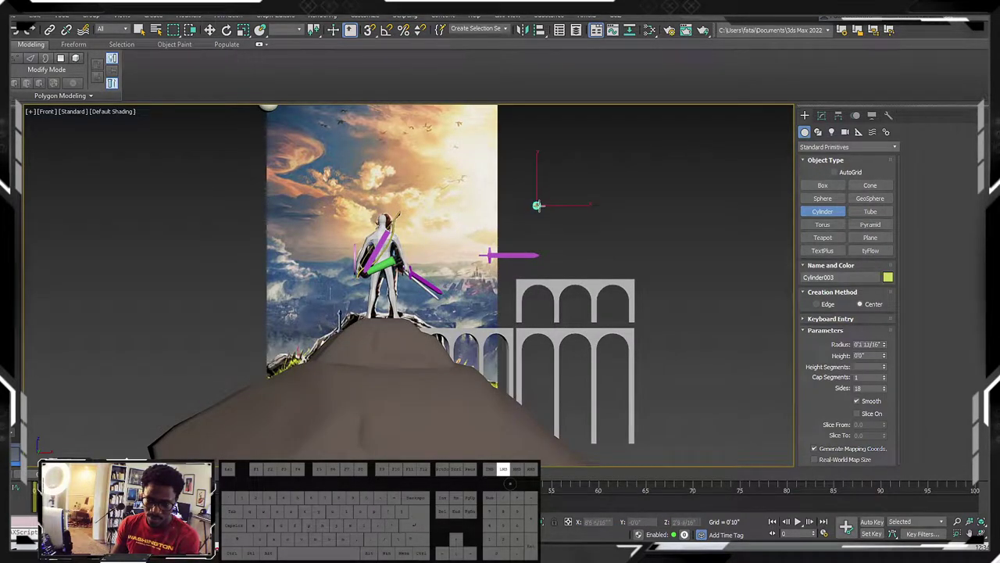
scroll(538, 203, "up", 4)
scroll(540, 195, "down", 2)
middle_click_drag(531, 126, 794, 239, "alt")
left_click_drag(883, 344, 884, 355)
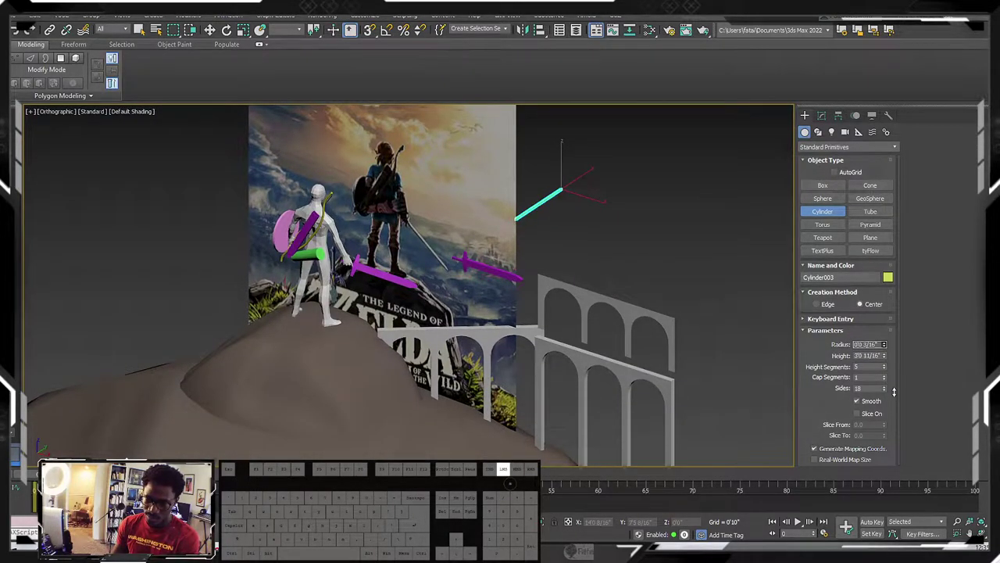
scroll(666, 239, "down", 4)
middle_click_drag(667, 239, 687, 267)
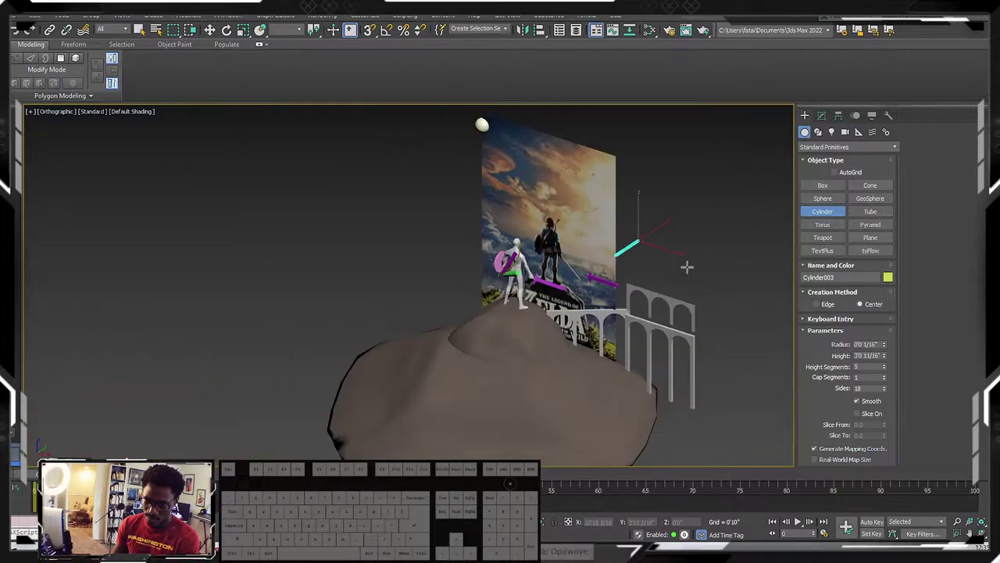
Step: Rotate the cylinder -90 degrees in the front view to lie horizontally and move it above the arches, clear of the reference image
key("f")
key("e")
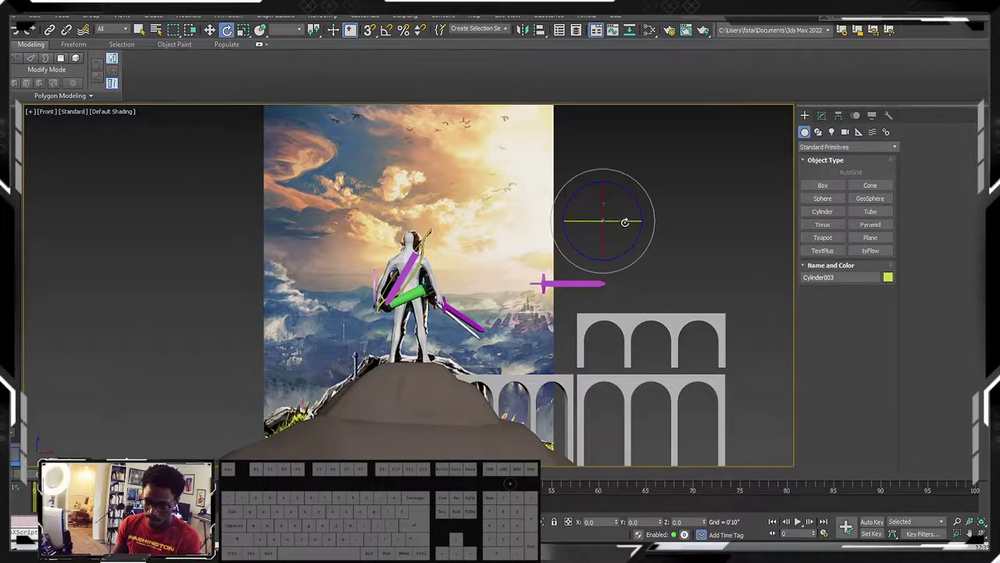
key("ctrl+z")
left_click_drag(615, 220, 595, 224)
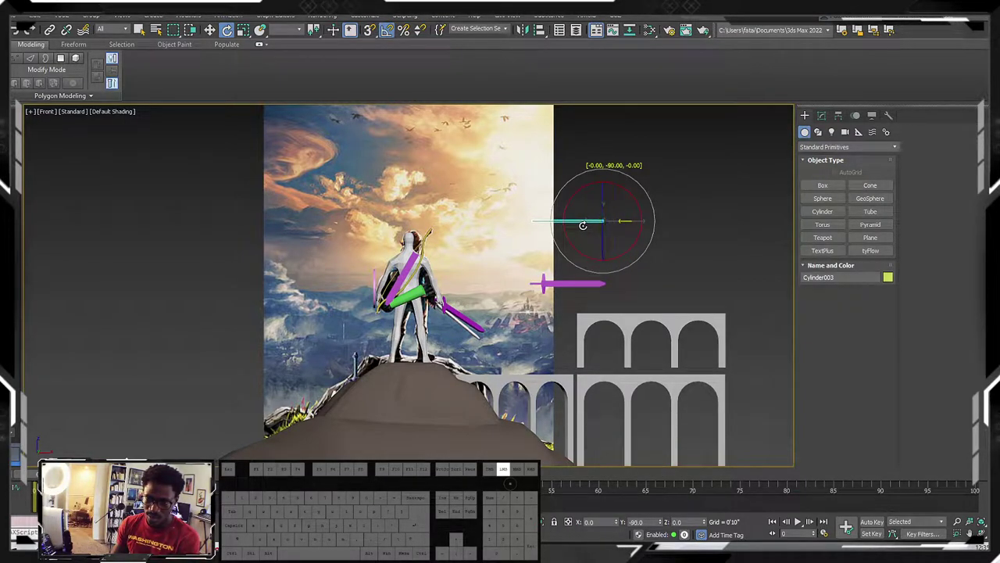
key("w")
left_click_drag(617, 204, 737, 259)
middle_click_drag(717, 255, 628, 229)
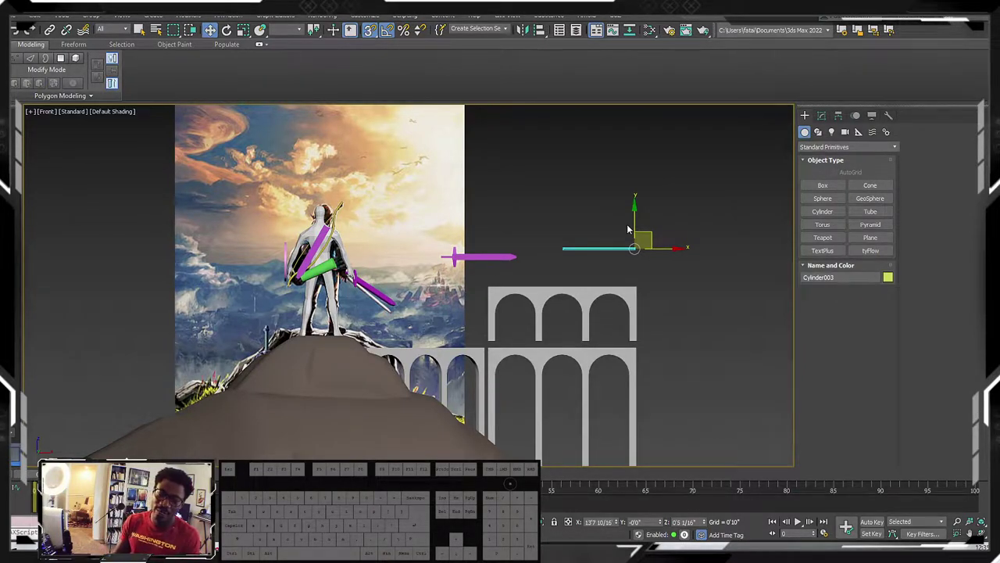
Step: Examine the horizontal cylinder up close in wireframe and from above, relative to the arches
scroll(593, 257, "up", 5)
scroll(547, 248, "down", 3)
scroll(522, 251, "up", 5)
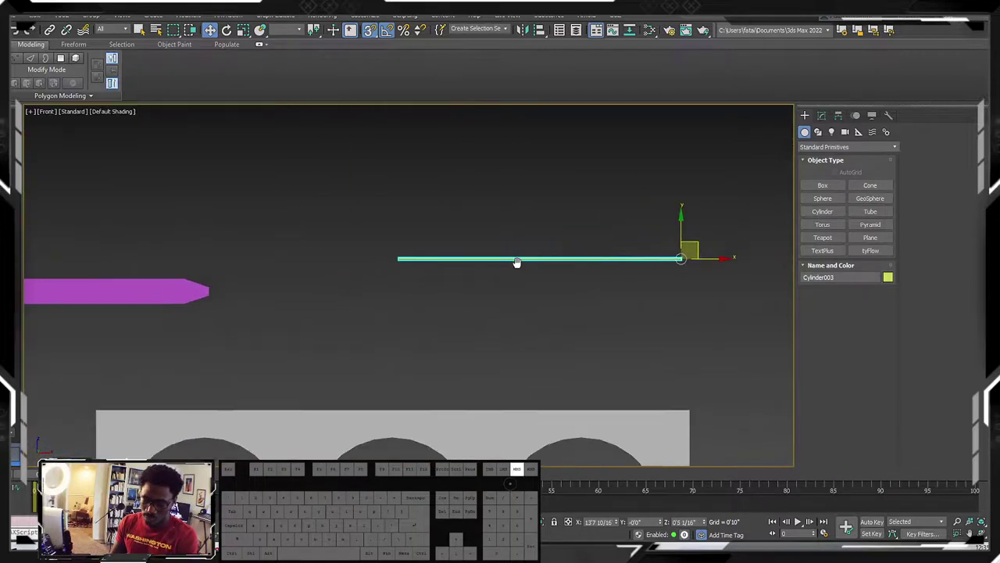
key("F3")
key("F3")
mouse_move(584, 260)
middle_mouse_down()
mouse_move(565, 261)
mouse_move(621, 332)
mouse_move(643, 391)
mouse_move(596, 362)
mouse_move(558, 391)
mouse_move(515, 255)
middle_mouse_up()
scroll(566, 262, "down", 3)
scroll(514, 255, "up", 3)
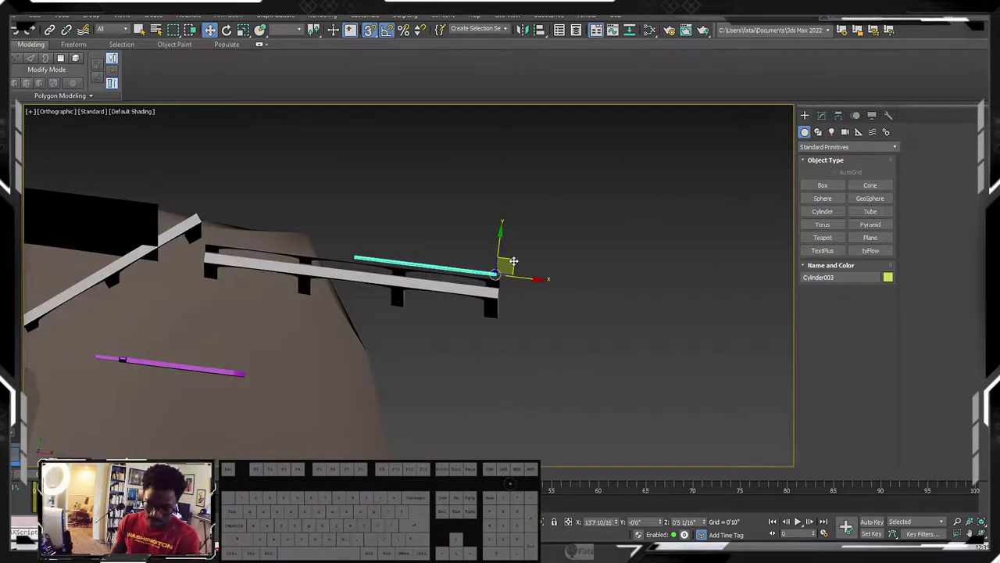
scroll(552, 292, "down", 3)
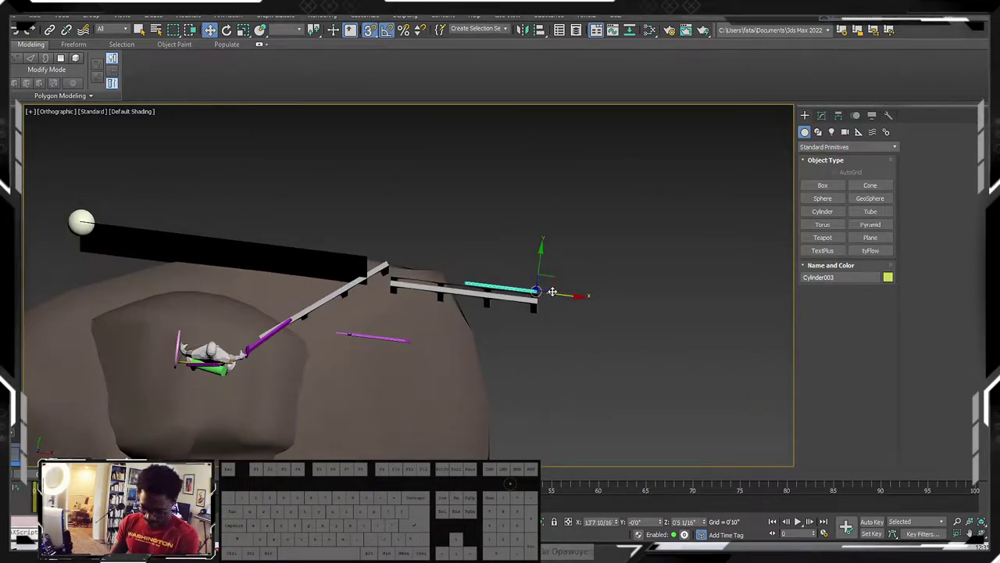
Step: Turn off snapping, move the cylinder farther along X away from the arches and rotate it to a slight angle
key("a")
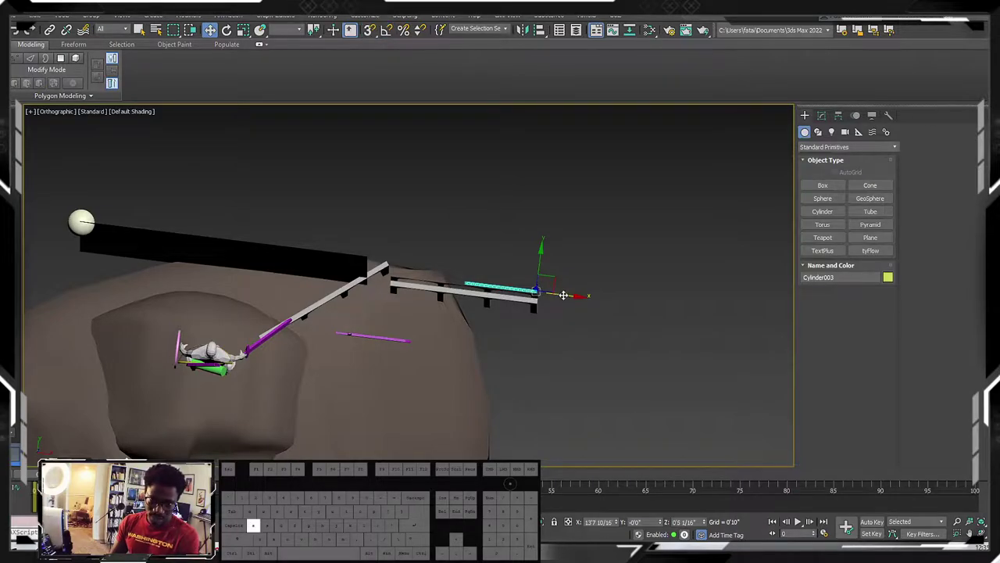
left_click_drag(563, 296, 704, 323)
middle_click_drag(703, 323, 606, 323, "alt")
key("e")
left_click_drag(598, 313, 631, 308)
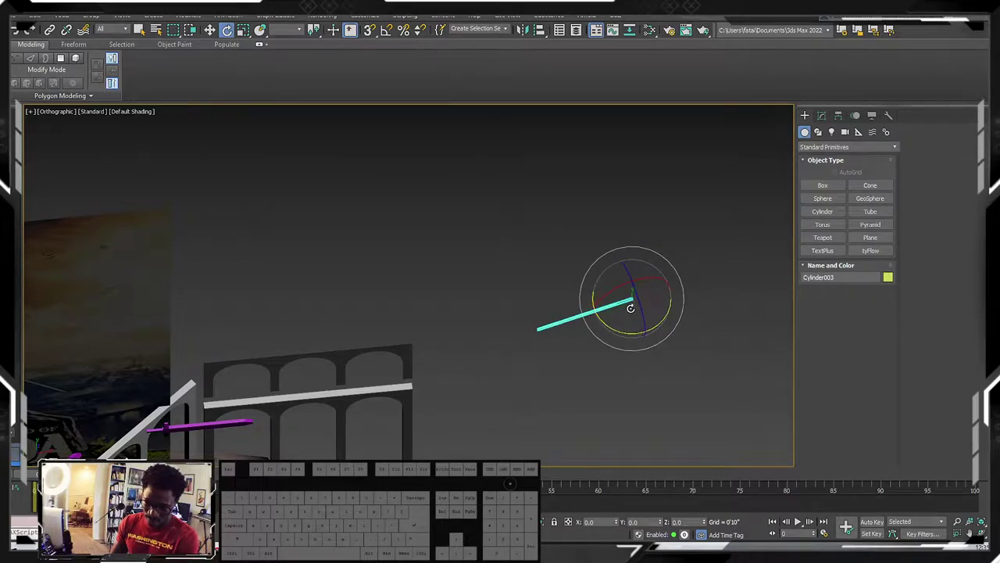
Step: Add an Edit Poly modifier to the cylinder and open its vertices for editing
key("1")
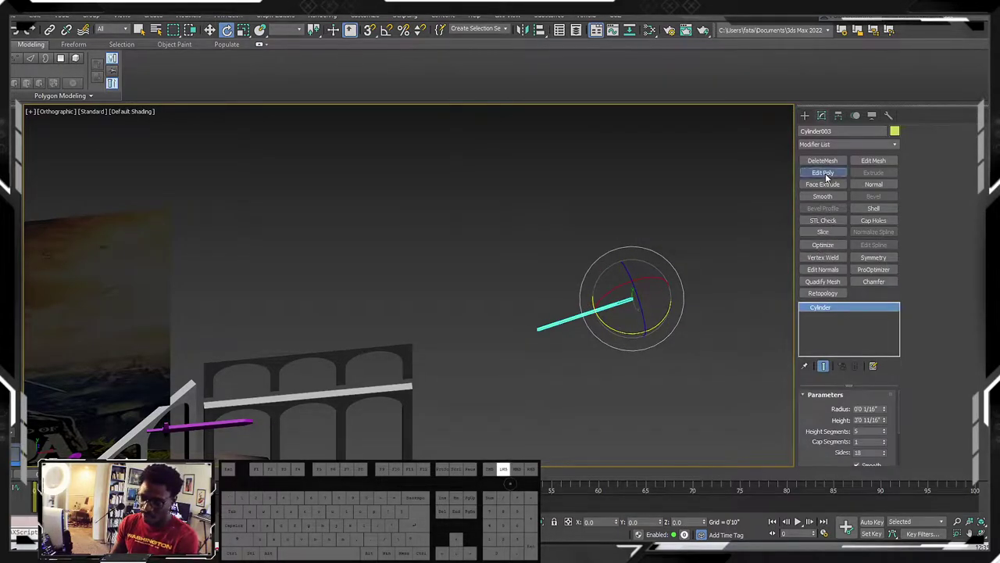
left_click(824, 174)
key("1")
Step: Try raising two neighbouring vertex rings of the cylinder in the front view to bend it
left_click_drag(624, 328, 587, 286)
middle_click_drag(588, 286, 555, 286, "alt")
key("w")
scroll(616, 303, "up", 3)
key("f")
key("z")
scroll(636, 292, "down", 3)
left_click_drag(408, 225, 360, 186)
scroll(300, 228, "down", 5)
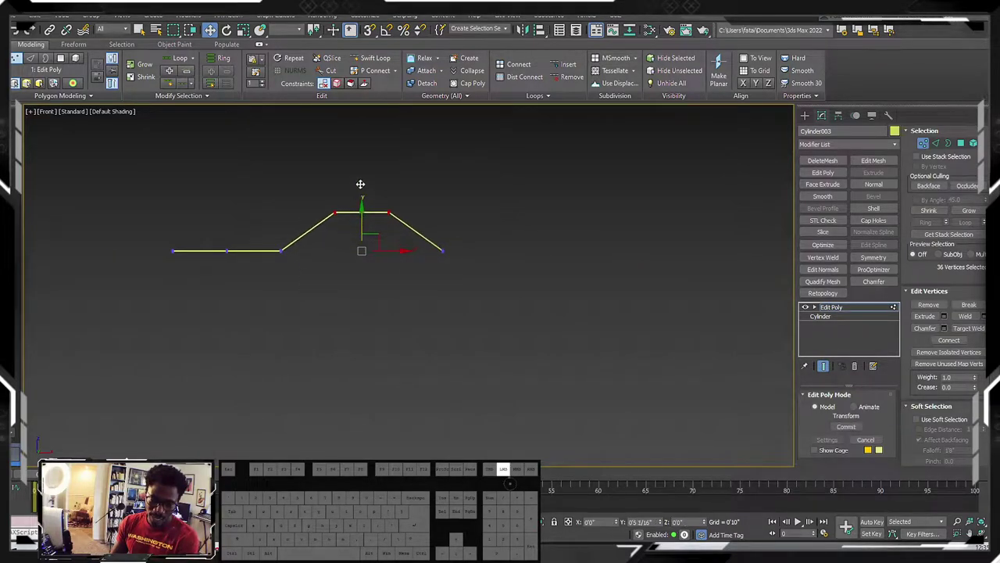
Step: Try adjusting further vertex rings along the cylinder from the top view to shape the bend
middle_click_drag(372, 266, 505, 339, "alt")
key("t")
scroll(500, 312, "down", 3)
scroll(489, 297, "down", 2)
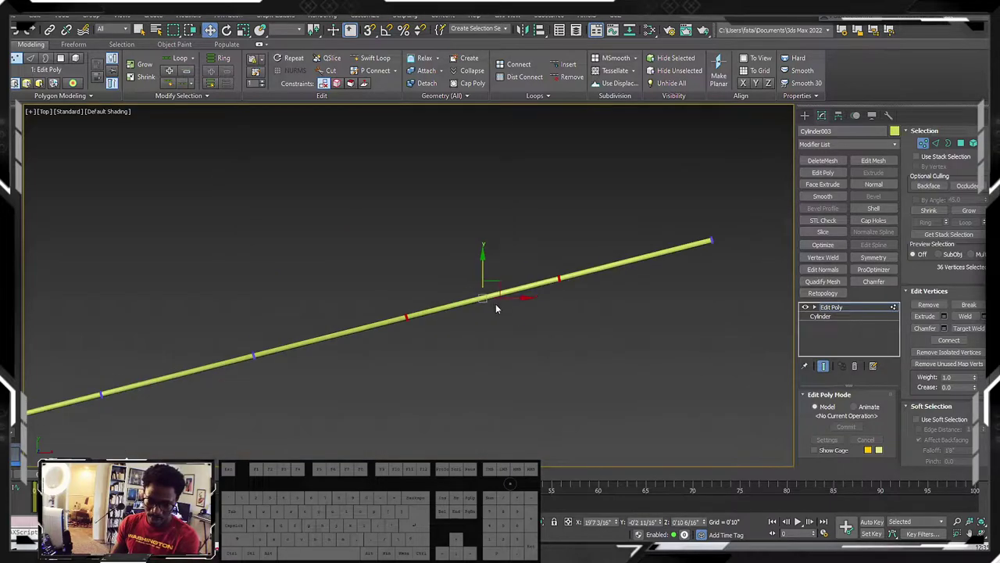
left_click(625, 316)
left_click_drag(599, 351, 559, 289)
left_click_drag(443, 355, 387, 282)
middle_click_drag(419, 308, 377, 287, "alt")
key("alt+q")
Step: Undo the vertex edits that bent the cylinder and leave vertex editing
key("ctrl+z")
key("ctrl+z")
key("ctrl+z")
key("ctrl+z")
key("ctrl+z")
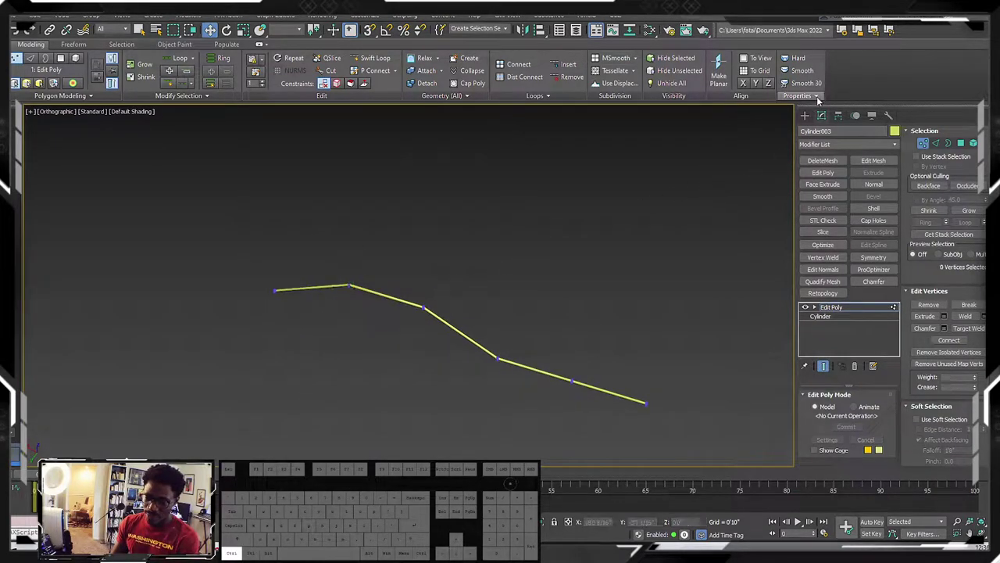
left_click(839, 309)
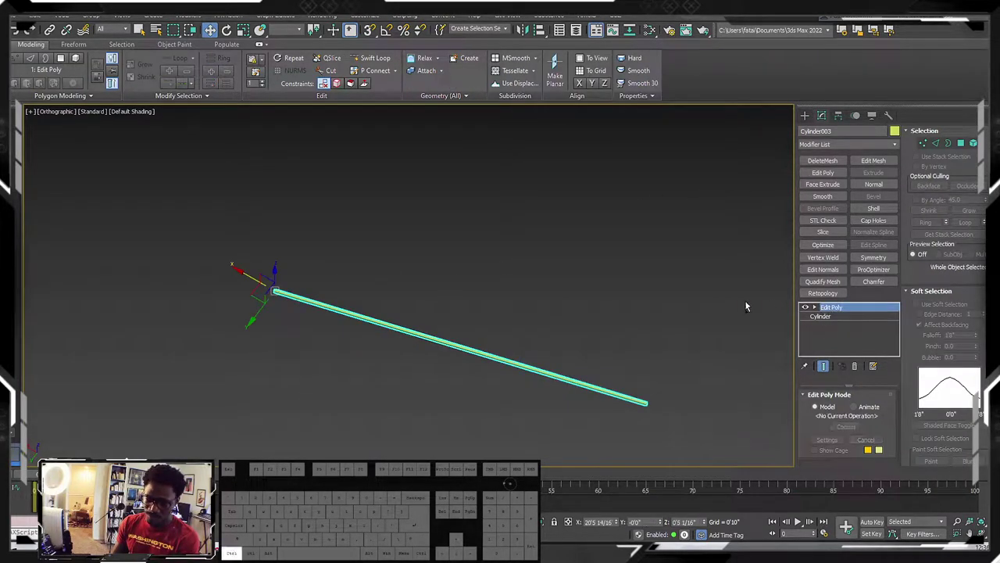
Step: Rotate the whole cylinder in the top view until it lies nearly horizontal
scroll(500, 335, "down", 3, "alt")
key("t")
middle_click_drag(501, 336, 488, 305)
scroll(504, 322, "down", 4)
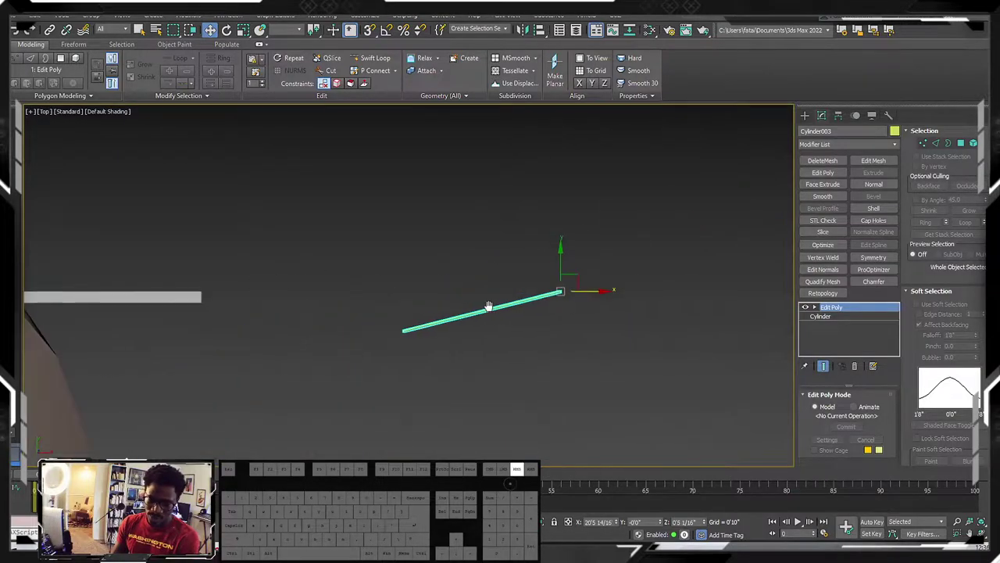
scroll(488, 306, "down", 3)
key("e")
left_click_drag(543, 272, 564, 273)
Step: Examine the cylinder's alignment in the top view and clear the selection
scroll(517, 315, "up", 6)
scroll(518, 316, "up", 1)
middle_click_drag(441, 248, 643, 285)
scroll(643, 286, "down", 2)
mouse_move(539, 270)
middle_mouse_down()
mouse_move(519, 272)
mouse_move(533, 287)
middle_mouse_up()
left_click(542, 301)
scroll(547, 281, "up", 1)
scroll(533, 287, "up", 2)
scroll(531, 287, "down", 5)
Step: Switch the top view to wireframe and examine how level the cylinder is
key("F4")
key("F3")
scroll(516, 274, "up", 3)
scroll(500, 281, "down", 2)
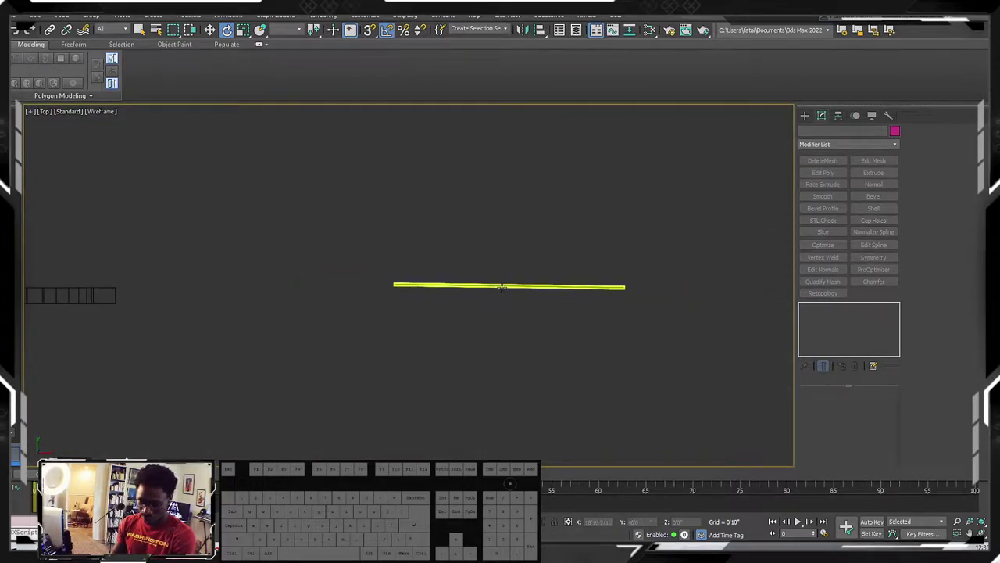
scroll(500, 287, "up", 4)
scroll(504, 285, "down", 1)
scroll(506, 279, "up", 3)
scroll(492, 273, "down", 1)
Step: Reselect the cylinder and compare both of its ends with the grid line
left_click(480, 266)
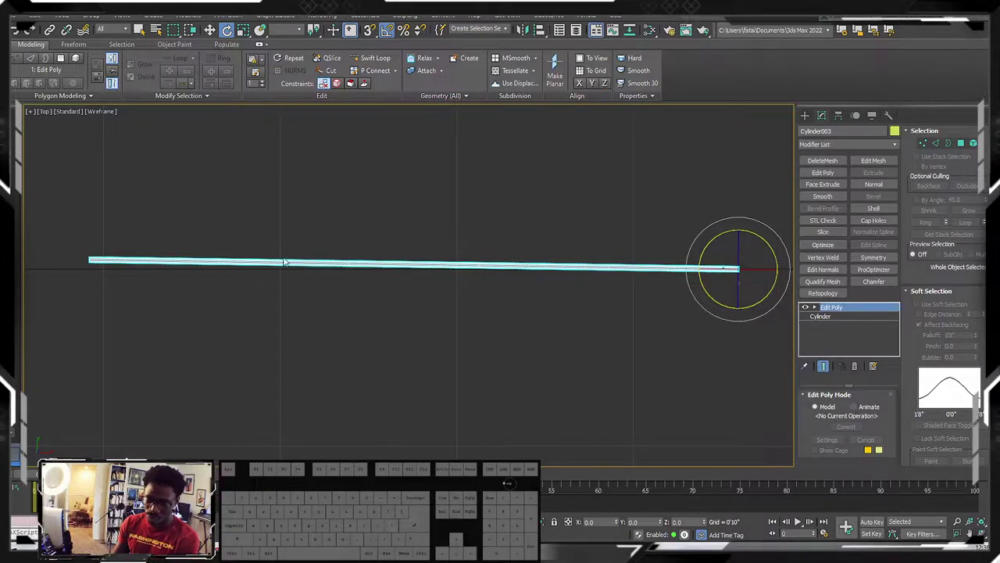
middle_click_drag(92, 267, 218, 239)
scroll(209, 240, "up", 4)
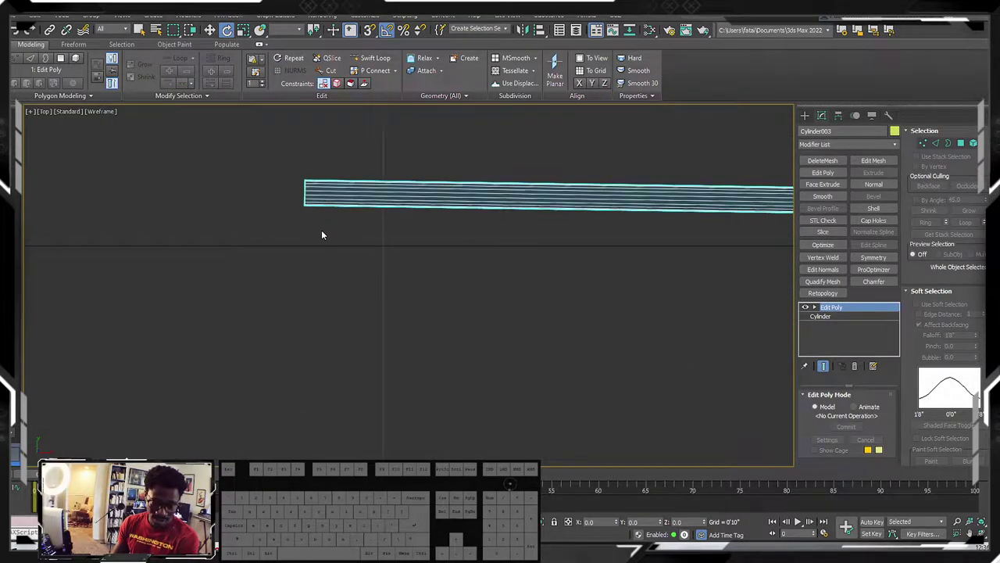
scroll(234, 235, "down", 4)
middle_click_drag(498, 237, 293, 226)
middle_click_drag(571, 238, 278, 231)
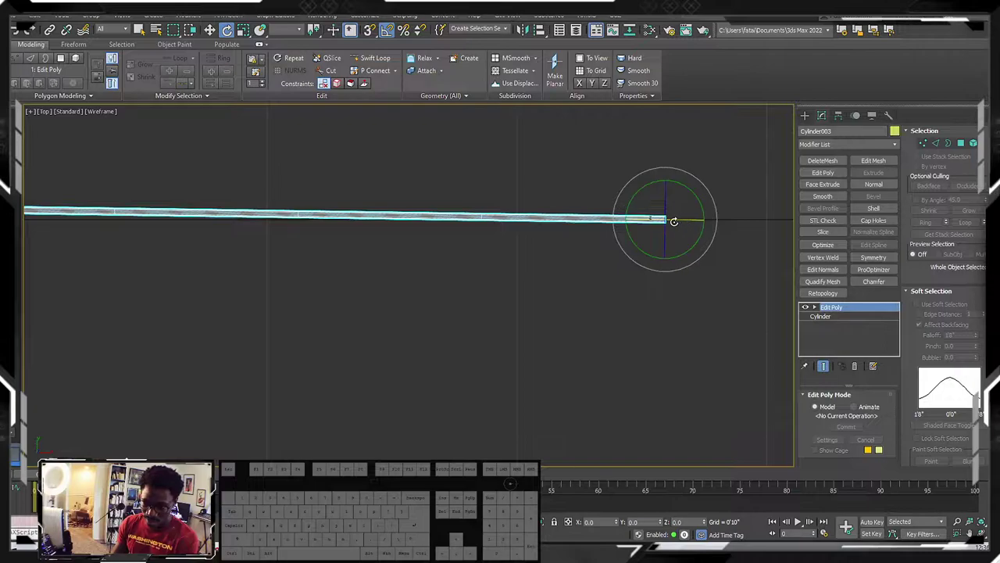
Step: Try rotating the cylinder into line with the horizontal grid line in the top view
scroll(578, 235, "down", 2)
left_click_drag(586, 217, 566, 206)
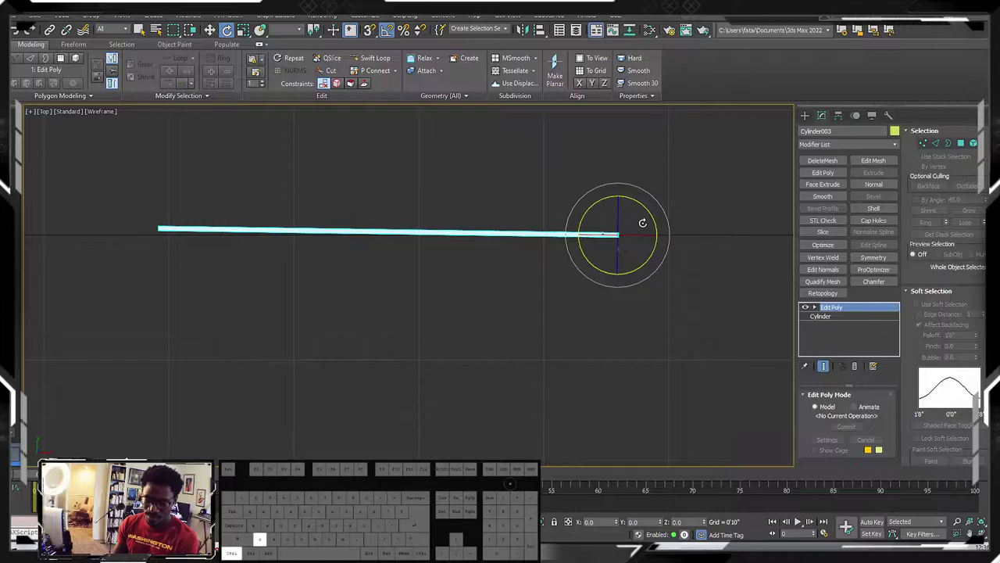
right_click(817, 306)
left_click(739, 291)
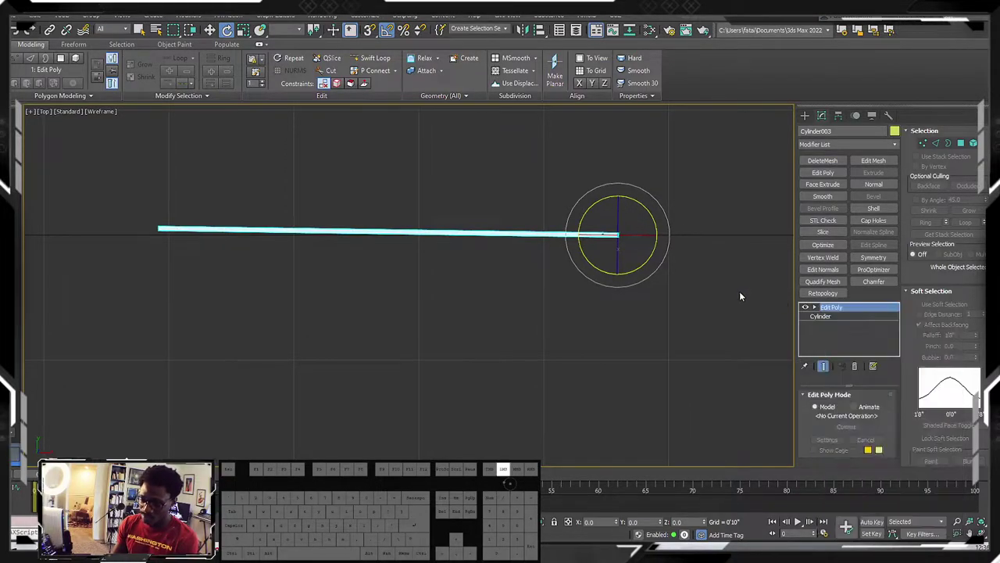
Step: Undo the cylinder's recent rotation changes and its added Edit Poly modifier
key("ctrl+z")
key("ctrl+z")
key("ctrl+z")
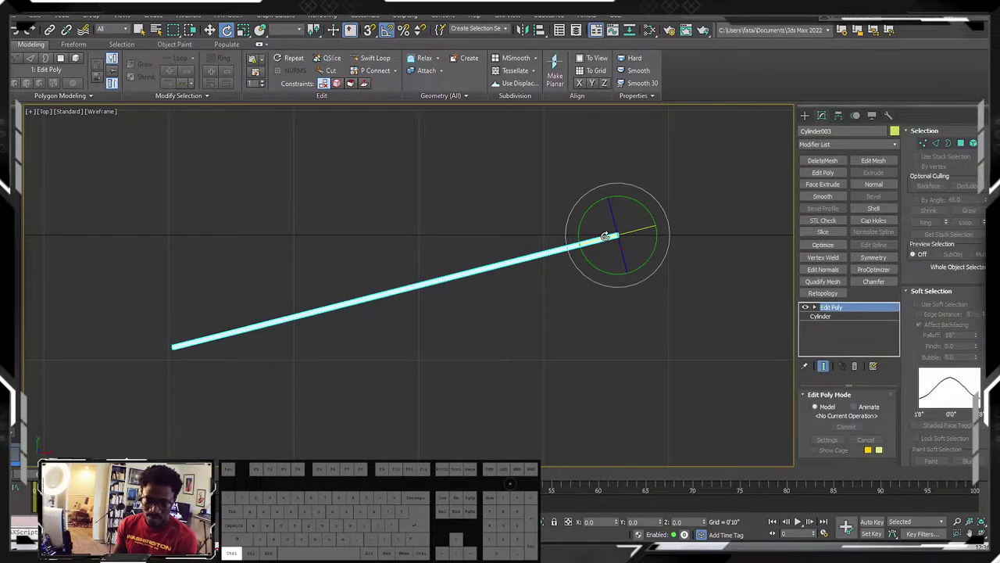
key("ctrl+z")
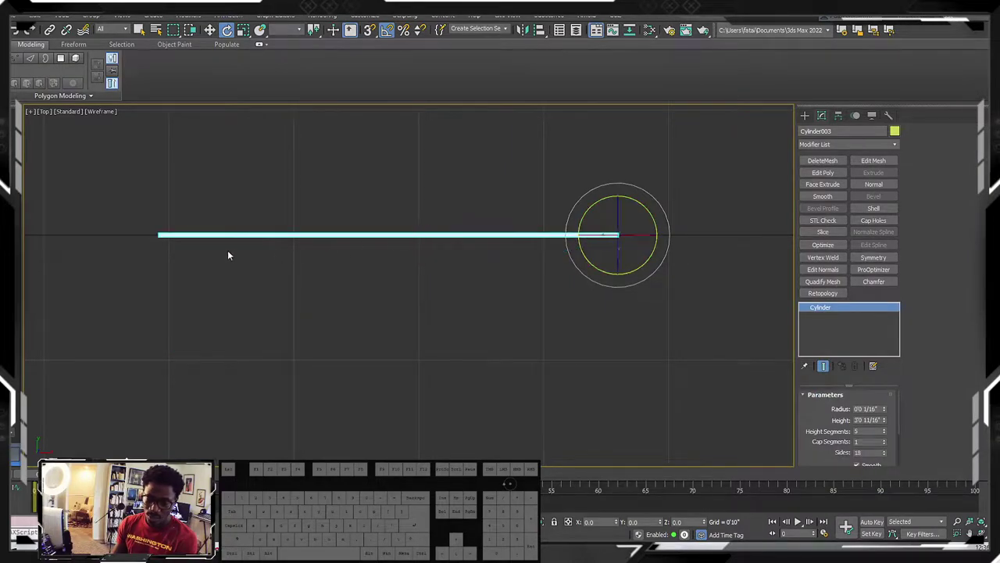
Step: Examine where the thin cylinder lies relative to the character, hill and arches
middle_click_drag(531, 245, 700, 272)
key("f")
key("z")
scroll(520, 241, "down", 6)
scroll(473, 248, "up", 6)
scroll(495, 252, "down", 4)
scroll(601, 255, "down", 5)
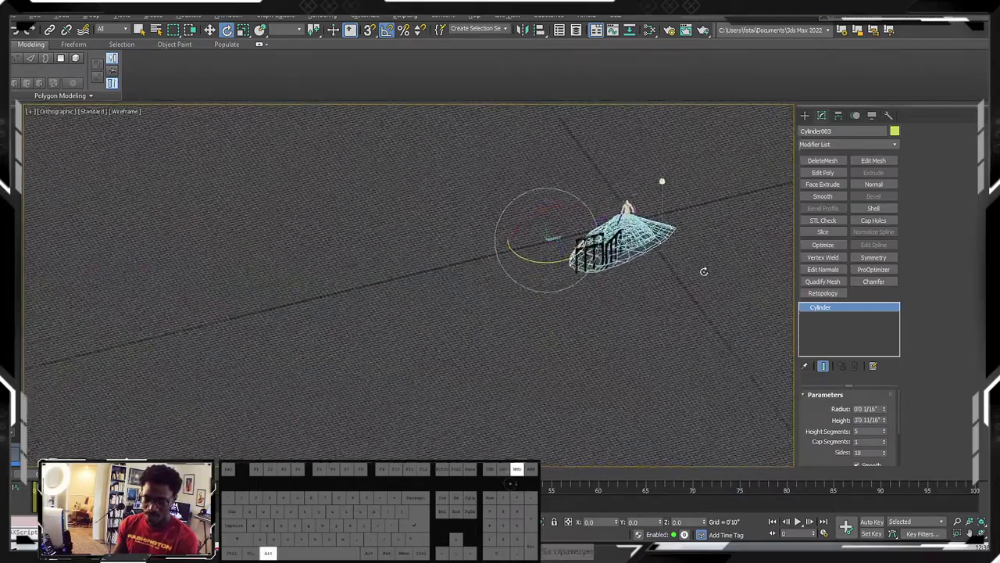
scroll(587, 232, "up", 6)
scroll(577, 244, "down", 6)
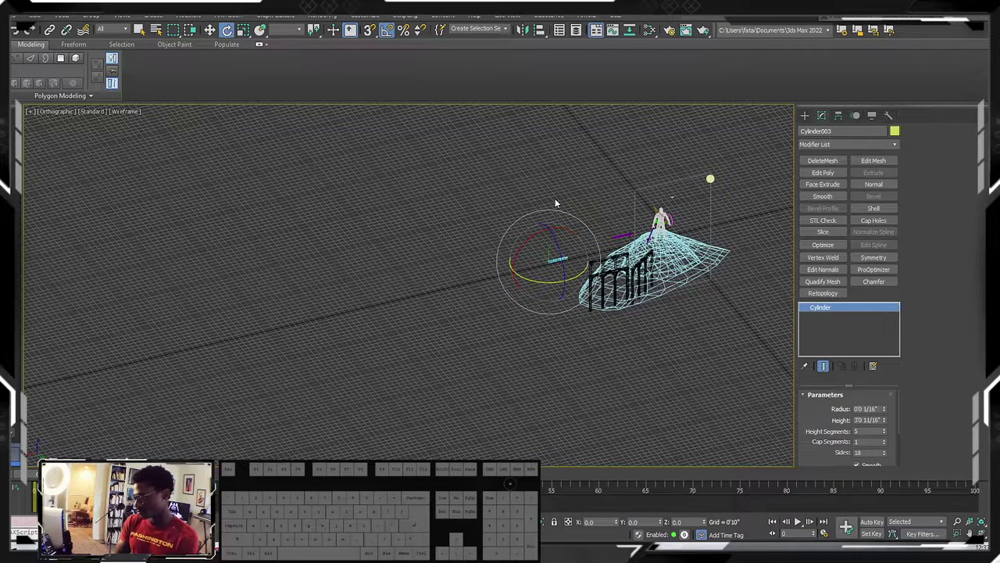
mouse_move(562, 280)
middle_mouse_down("alt")
mouse_move(520, 259)
mouse_move(542, 246)
mouse_move(453, 239)
mouse_move(493, 270)
mouse_move(439, 263)
mouse_move(534, 257)
mouse_move(502, 246)
mouse_move(540, 250)
middle_mouse_up("alt")
scroll(493, 270, "down", 3)
Step: Switch the viewport back to default shading and frame the thin cylinder in the front view
key("F3")
scroll(439, 264, "up", 6)
key("w")
key("t")
key("f")
scroll(508, 250, "up", 3)
middle_click_drag(475, 250, 546, 255)
scroll(492, 255, "down", 3)
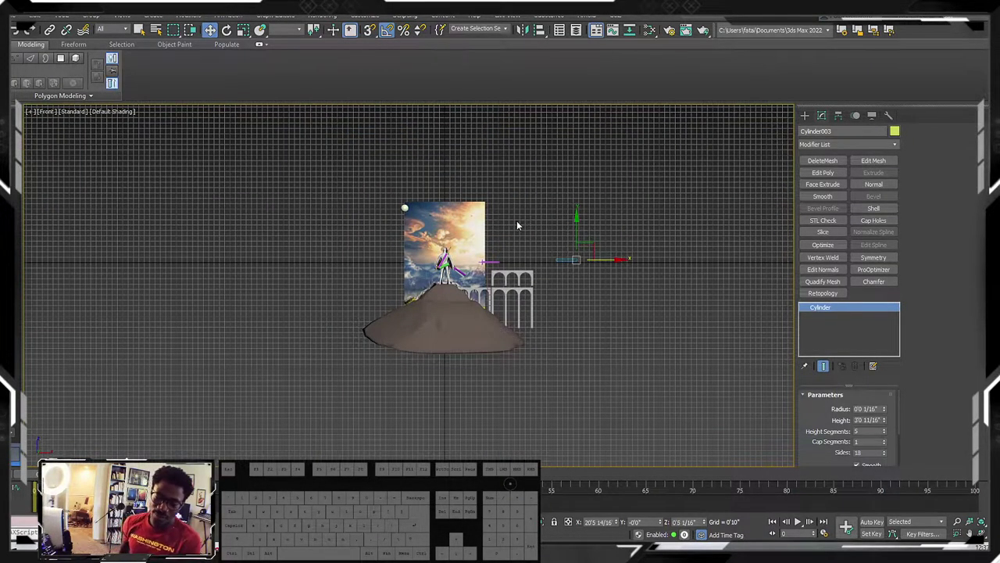
key("z")
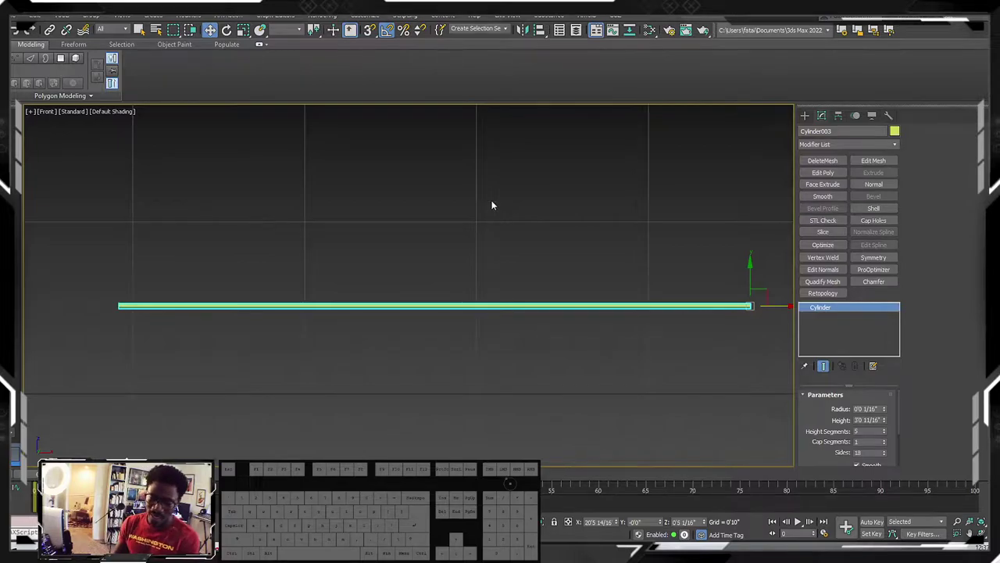
Step: Move the thin cylinder across the front view to the character's sword side
scroll(518, 226, "down", 6)
left_click_drag(624, 215, 209, 246)
middle_click_drag(145, 254, 527, 267)
scroll(381, 262, "up", 2)
scroll(450, 257, "down", 2)
scroll(534, 267, "up", 2)
scroll(550, 266, "down", 1)
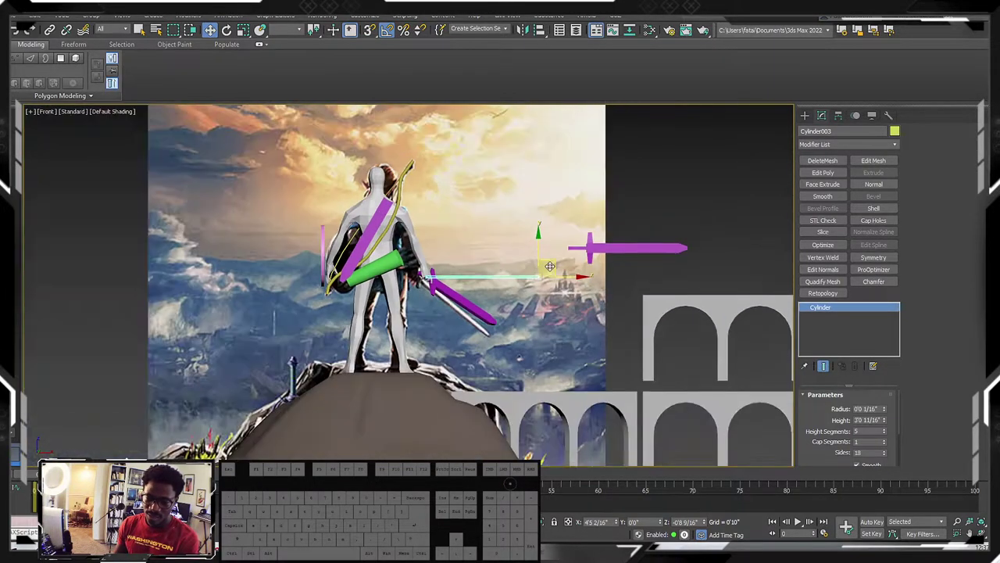
Step: Move the thin cylinder off the reference image to just above the spare sword and show the standard primitives
left_click_drag(550, 266, 762, 221)
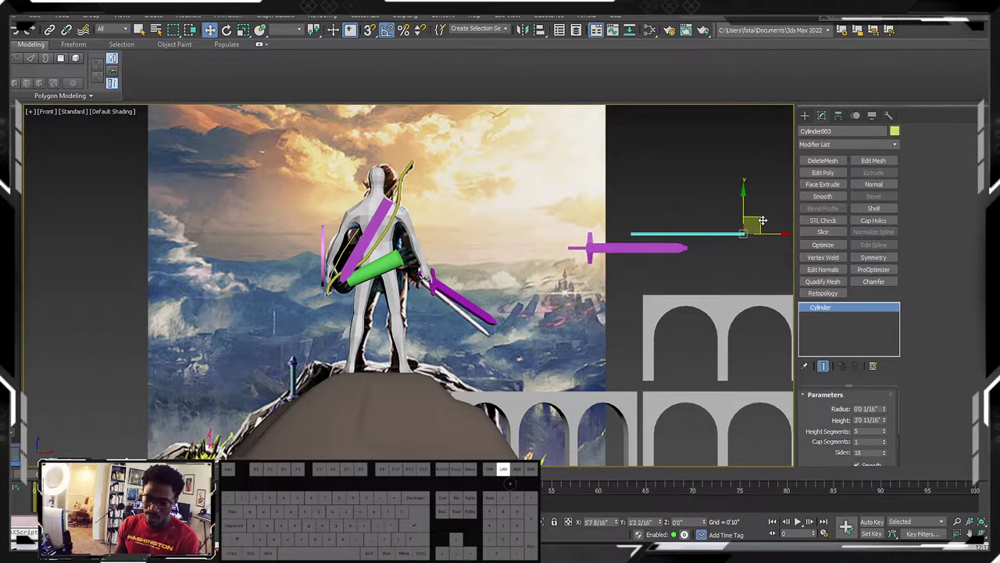
scroll(763, 220, "down", 2)
scroll(641, 258, "up", 3)
scroll(782, 180, "down", 3)
scroll(306, 266, "up", 5)
middle_click_drag(403, 276, 328, 272)
middle_click_drag(563, 275, 438, 273)
scroll(468, 275, "down", 5)
middle_click_drag(515, 273, 471, 269)
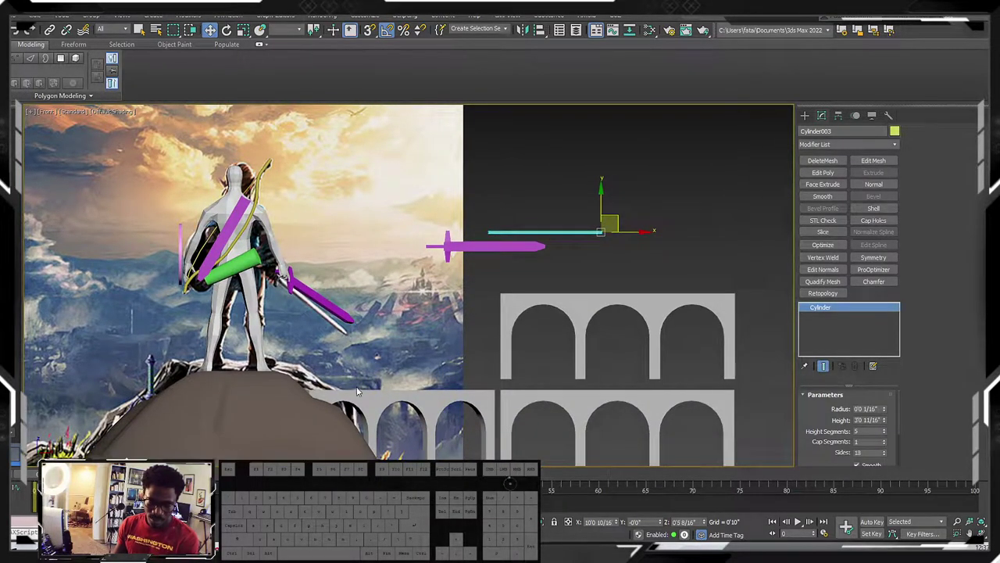
scroll(356, 383, "down", 2)
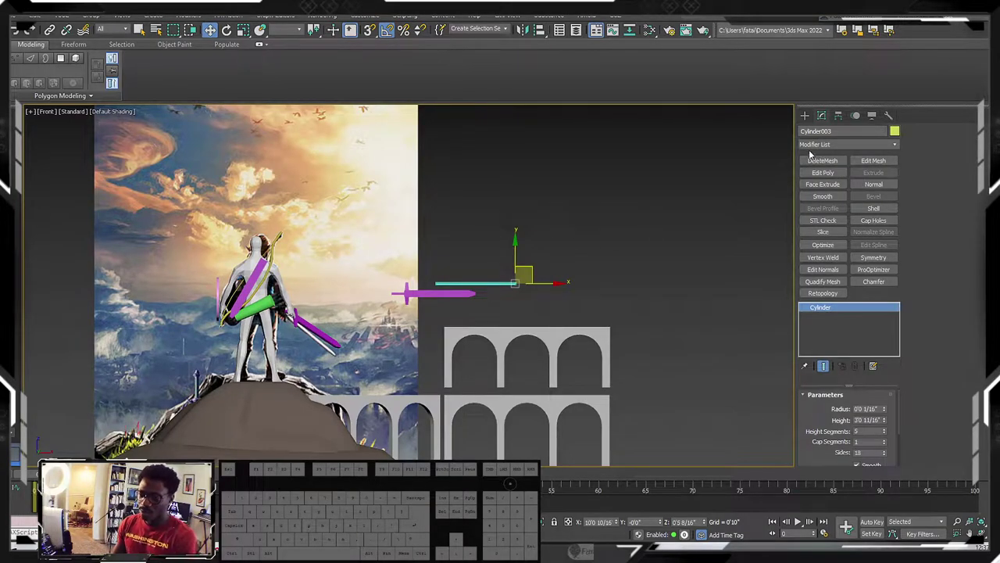
left_click(804, 114)
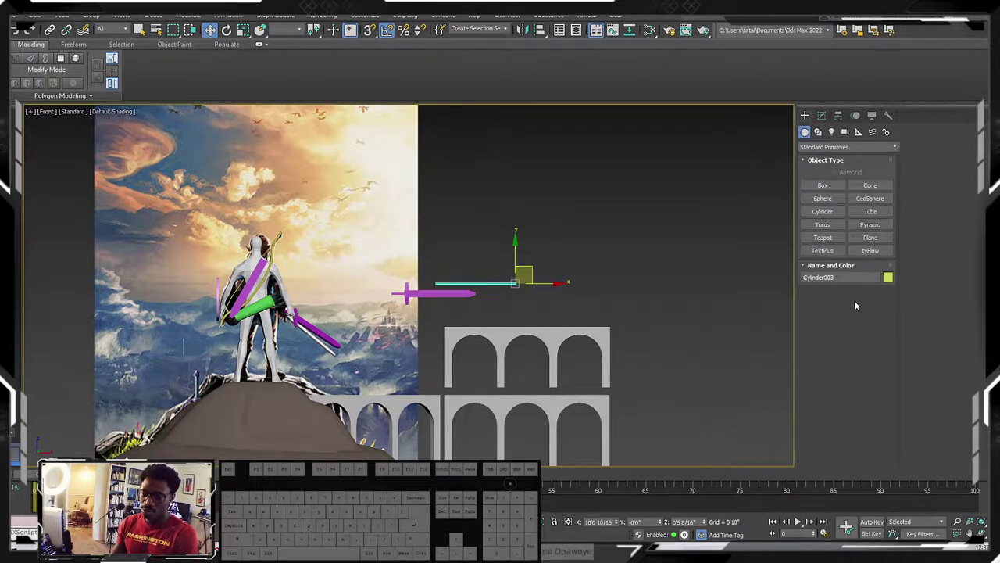
scroll(309, 300, "up", 4)
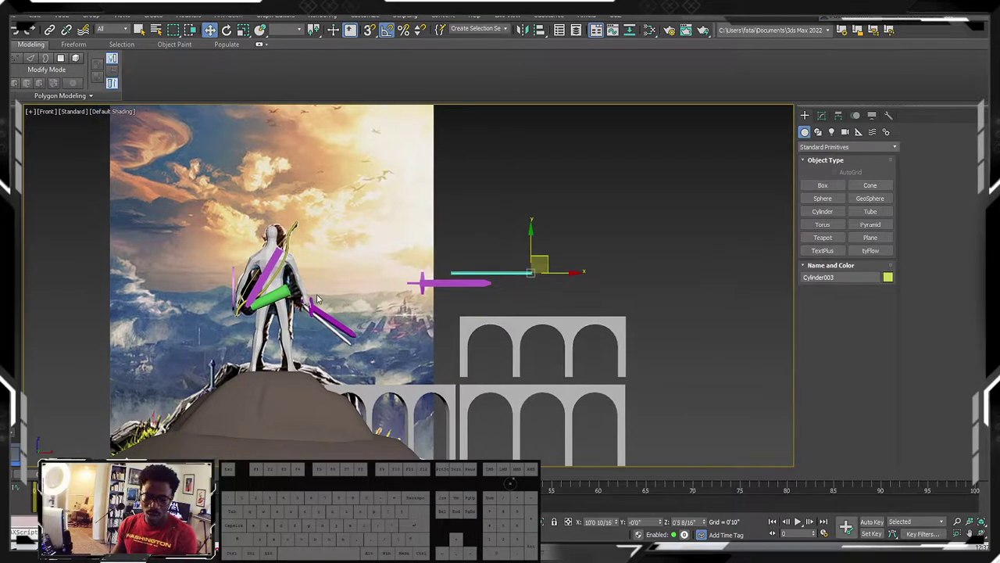
scroll(368, 280, "down", 1)
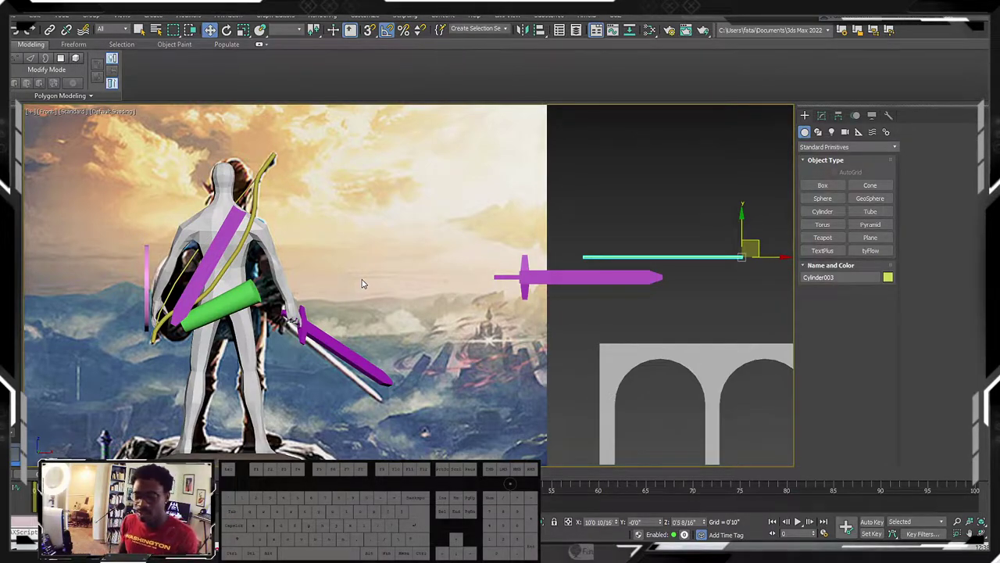
Step: Move the thin cylinder over the character's waist to compare its size with the quiver and reference
scroll(375, 265, "down", 3)
left_click_drag(553, 252, 370, 258)
scroll(283, 295, "up", 4)
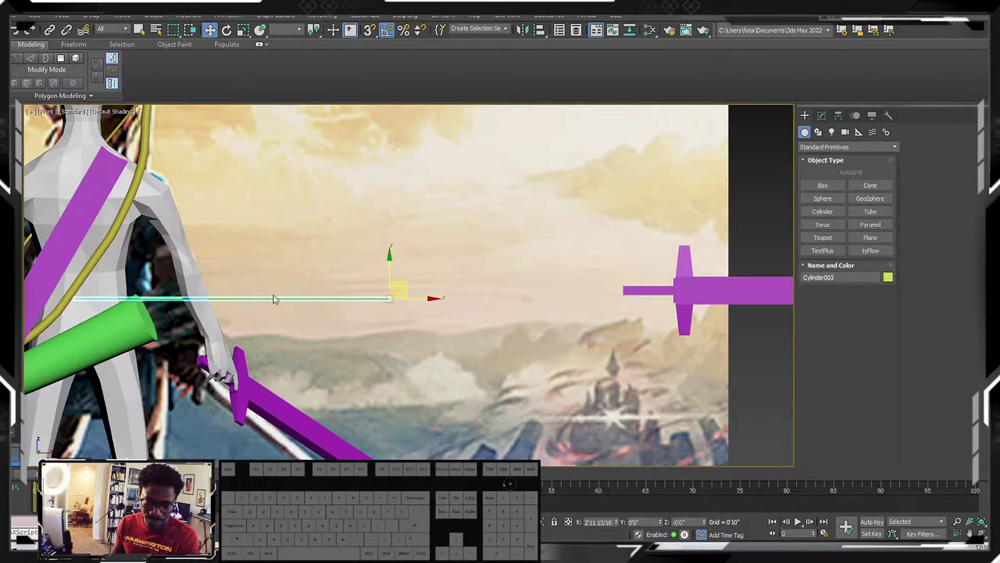
scroll(283, 296, "down", 2)
scroll(282, 311, "up", 3)
scroll(282, 311, "down", 3)
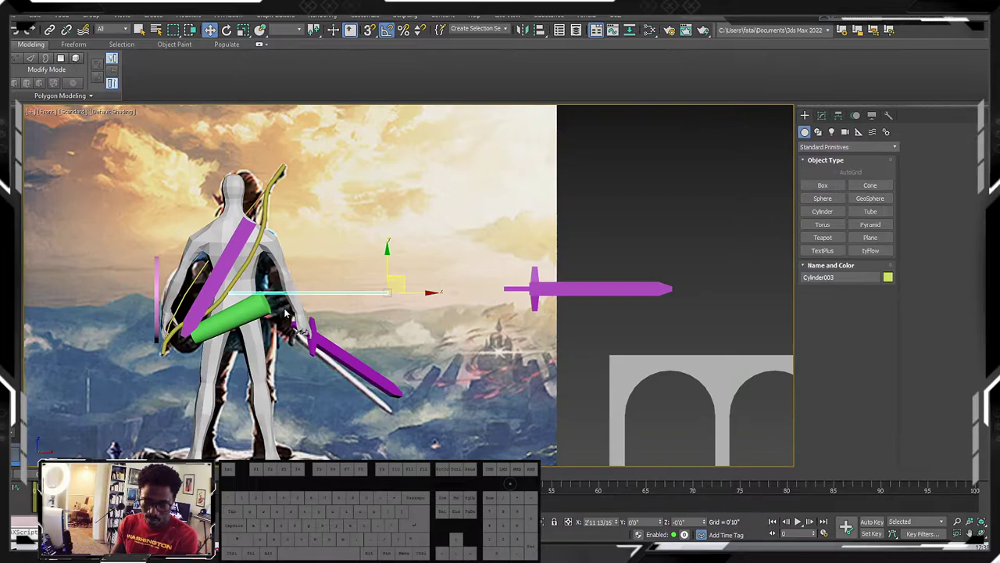
scroll(282, 311, "up", 2)
scroll(377, 277, "up", 2)
scroll(376, 277, "down", 2)
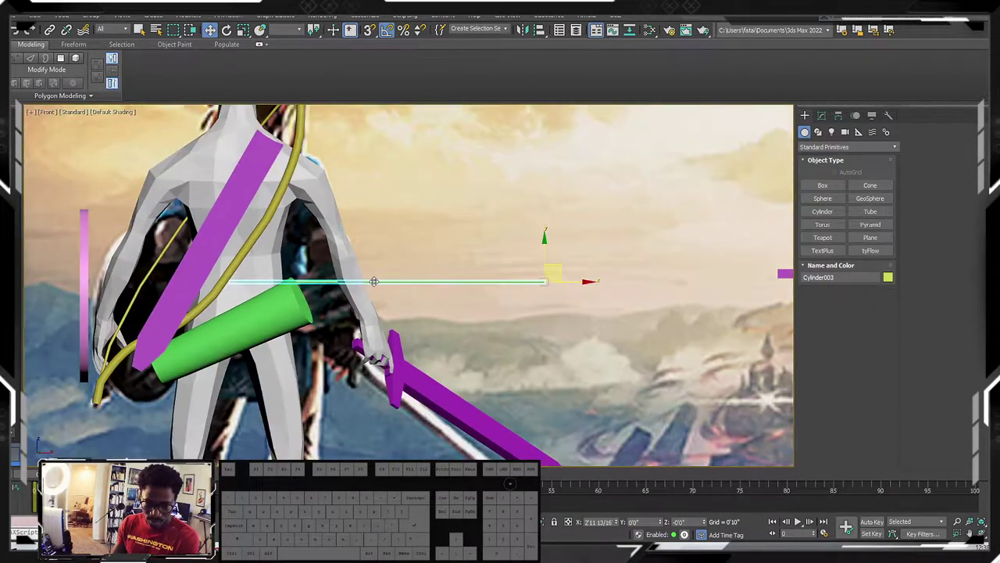
key("e")
scroll(543, 271, "down", 4)
middle_click_drag(542, 271, 371, 293)
key("w")
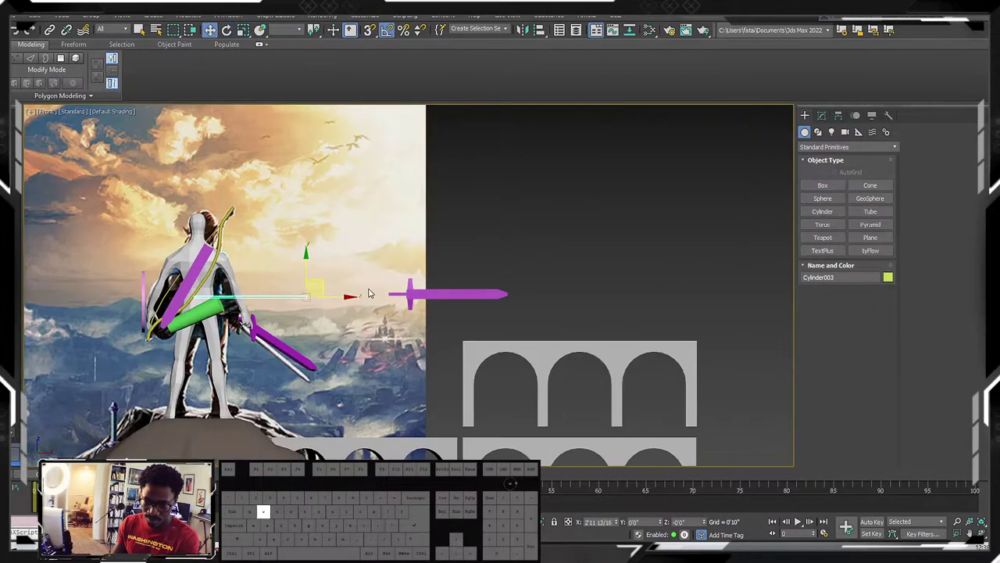
Step: Clone the thin cylinder once and move the clone over to the character's hip beside the green quiver
mouse_move(321, 281)
left_mouse_down()
mouse_move(619, 243)
mouse_move(375, 256)
mouse_move(412, 268)
mouse_move(410, 276)
left_mouse_up()
left_click(459, 253)
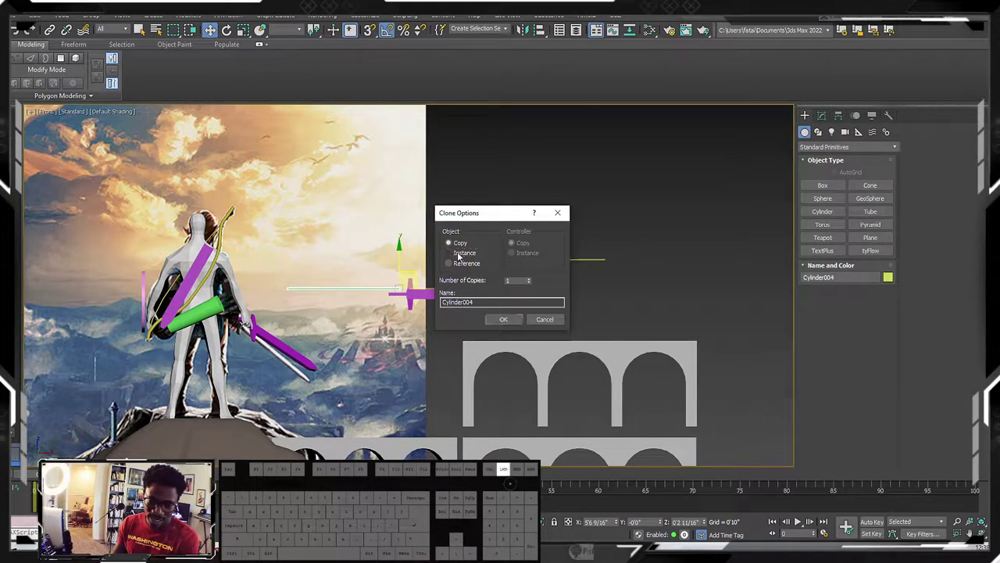
left_click(504, 318)
scroll(351, 289, "up", 5)
left_click_drag(582, 268, 390, 312)
scroll(333, 310, "up", 4)
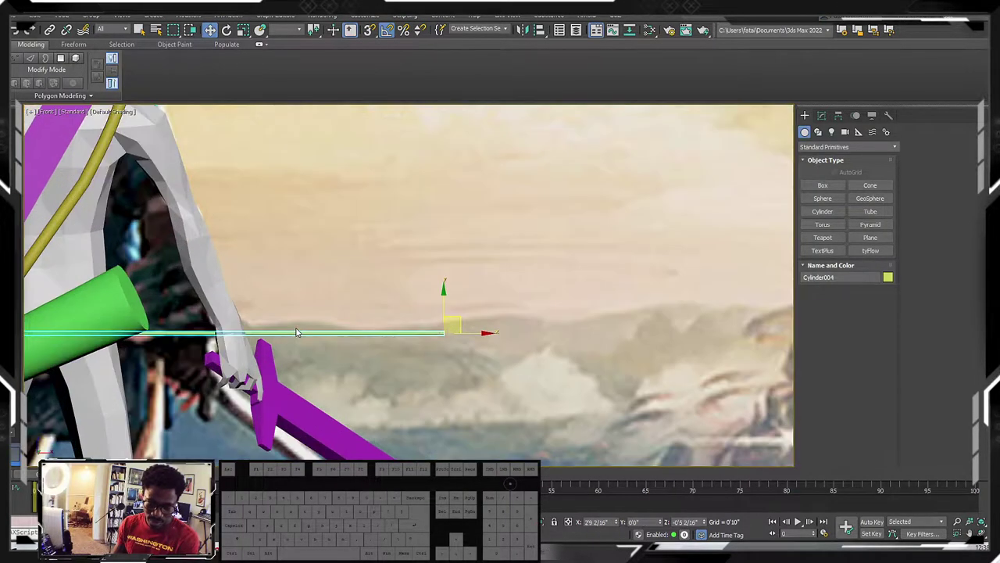
scroll(289, 312, "down", 4)
left_click_drag(453, 320, 370, 322)
Step: Rotate the cloned thin cylinder to the quiver's slant and move it along the green cylinder
key("e")
left_click_drag(361, 283, 355, 262)
key("w")
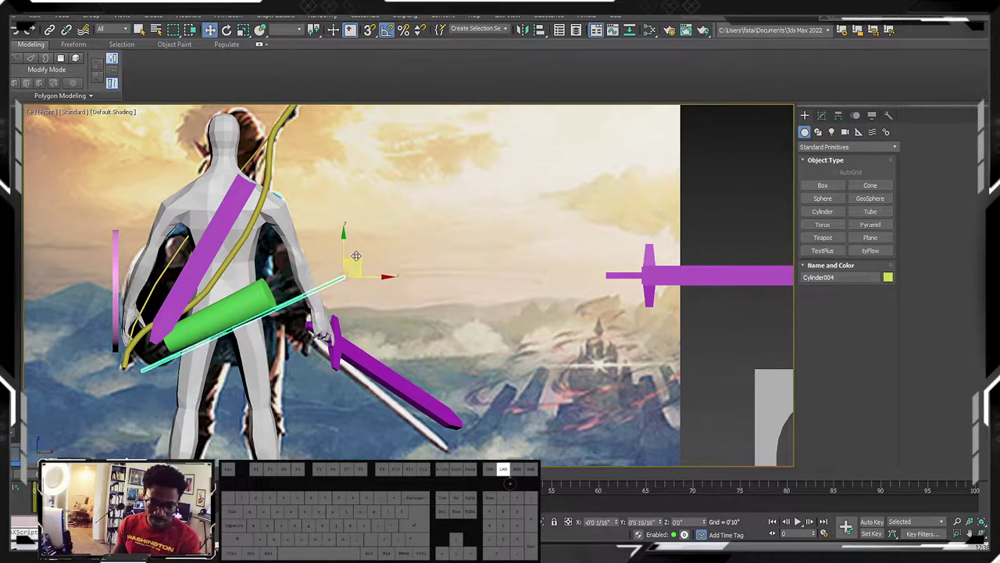
middle_click_drag(355, 261, 382, 296, "alt")
left_click_drag(382, 297, 190, 356)
middle_click_drag(260, 362, 455, 250)
Step: Reselect the cloned thin cylinder and frame it together with the green quiver
left_click(345, 238)
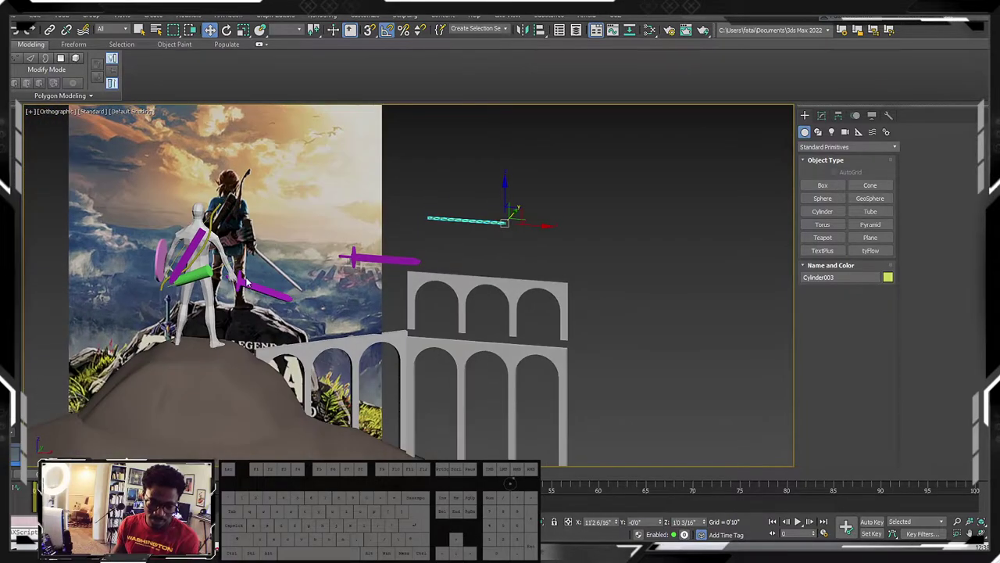
scroll(222, 268, "up", 4)
left_click(224, 269)
key("z")
left_click_drag(224, 272, 221, 289)
middle_click_drag(220, 290, 238, 301, "alt")
left_click(537, 32)
left_click(539, 30)
left_click(459, 233)
left_click(464, 244)
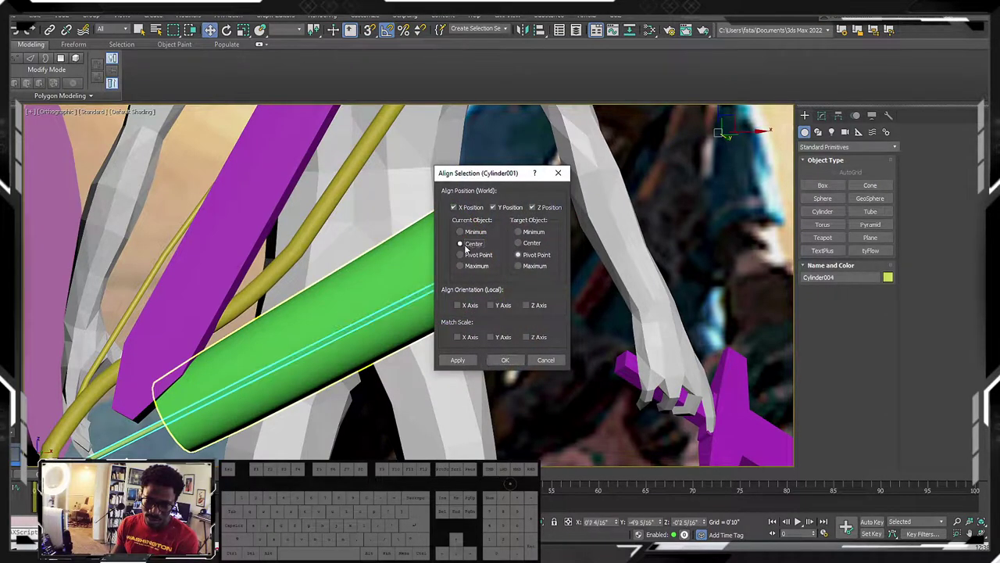
left_click(518, 243)
left_click_drag(492, 177, 722, 164)
left_click(772, 350)
Step: Examine the thin cylinder's depth relative to the character and the green quiver in the perspective view
middle_click_drag(387, 250, 351, 221)
scroll(365, 248, "down", 2)
scroll(349, 249, "down", 3)
key("p")
scroll(361, 225, "up", 5)
scroll(334, 213, "down", 5)
left_click_drag(363, 224, 255, 226)
middle_click_drag(252, 225, 295, 179, "alt")
Step: Select the cloned thin cylinder behind the character and move it onto the green quiver
left_click(297, 184)
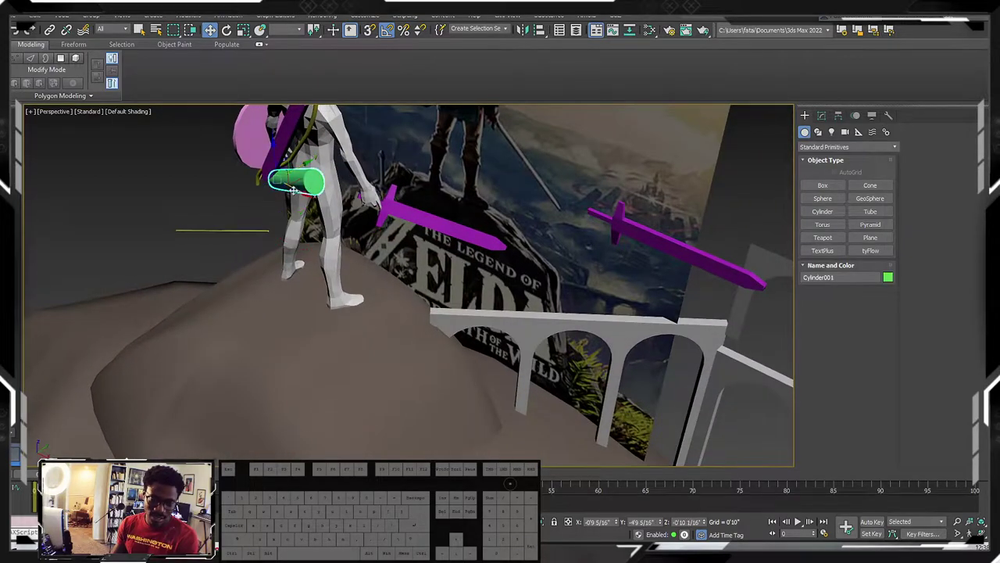
left_click(253, 230)
left_click_drag(285, 219, 371, 174)
middle_click_drag(371, 173, 329, 203, "alt")
Step: Try rotating the cloned thin cylinder into line with the green quiver
key("e")
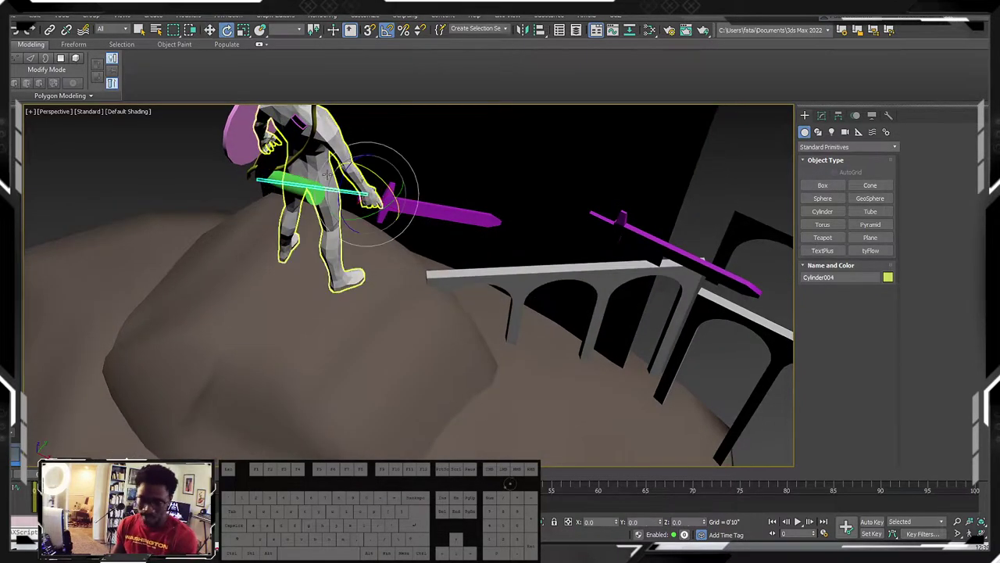
mouse_move(365, 212)
left_mouse_down()
mouse_move(379, 210)
mouse_move(348, 217)
left_mouse_up()
key("ctrl+z")
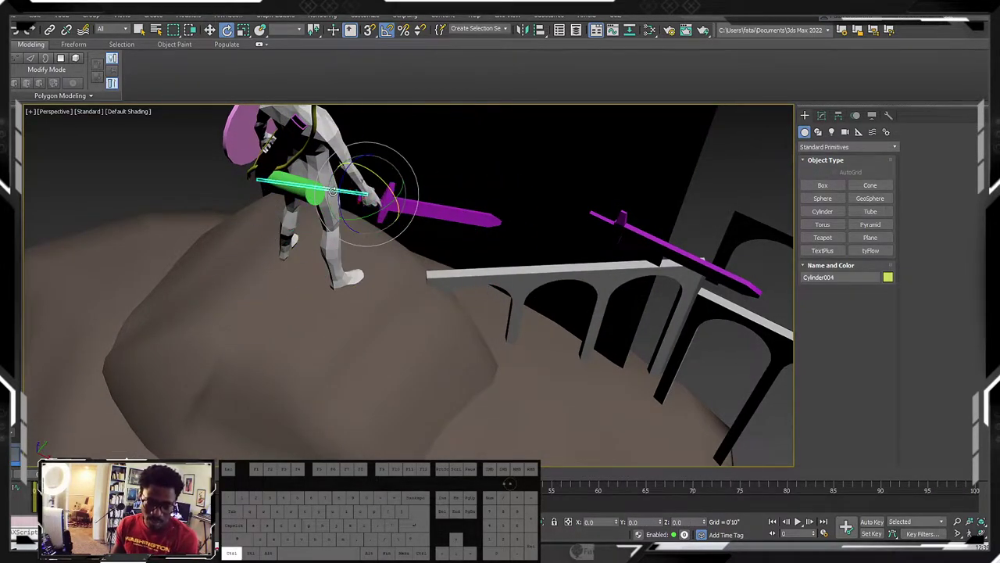
Step: Align the cloned thin cylinder to the green quiver, center to center, in X, Y and Z position
scroll(293, 200, "down", 3)
middle_click_drag(293, 199, 336, 203, "alt")
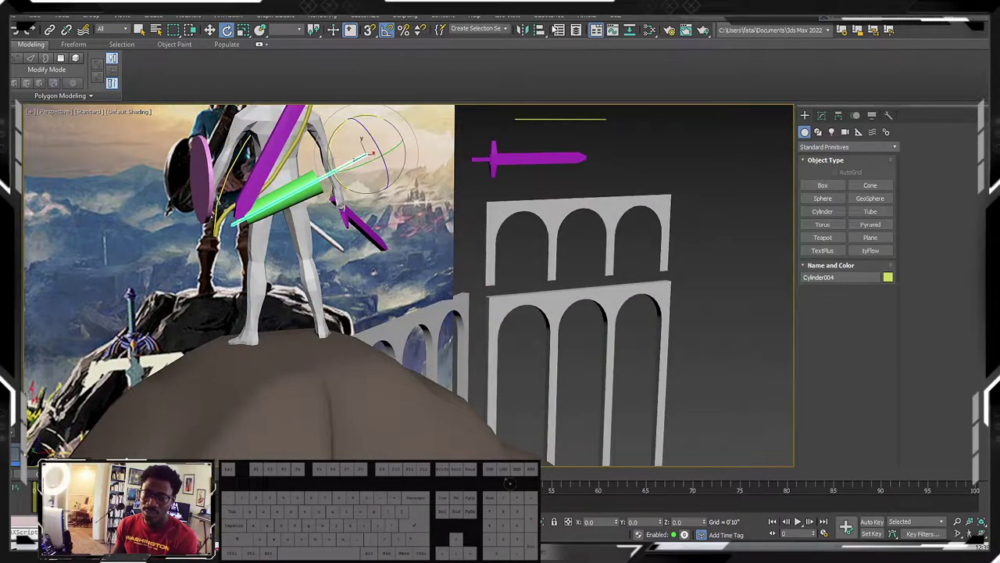
left_click(541, 29)
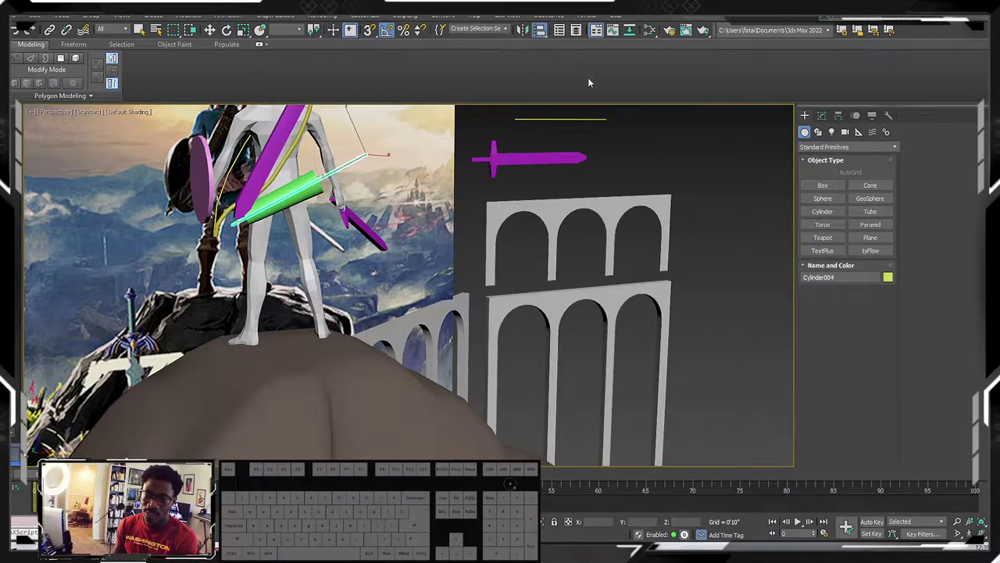
middle_click_drag(378, 181, 380, 165, "alt")
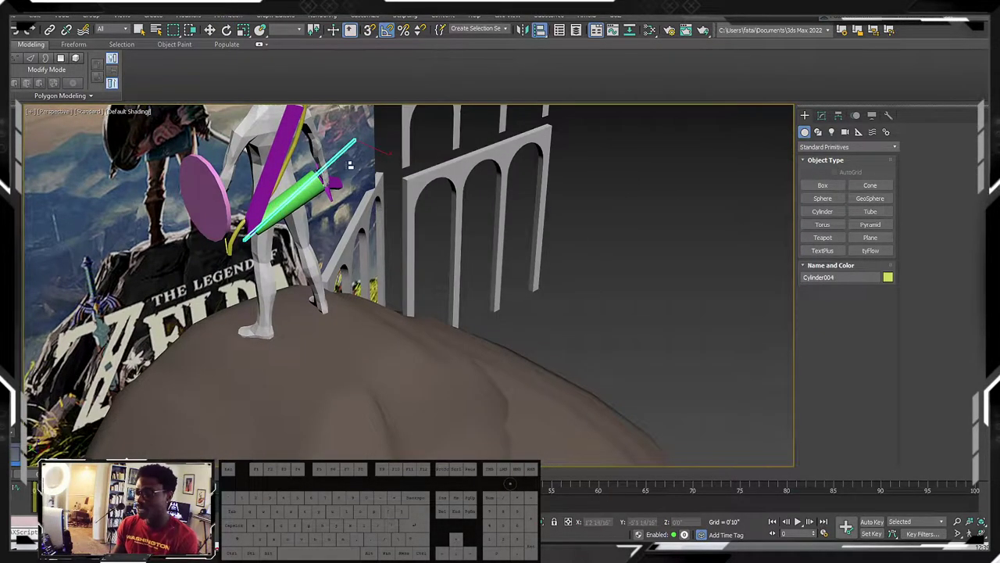
left_click(319, 199)
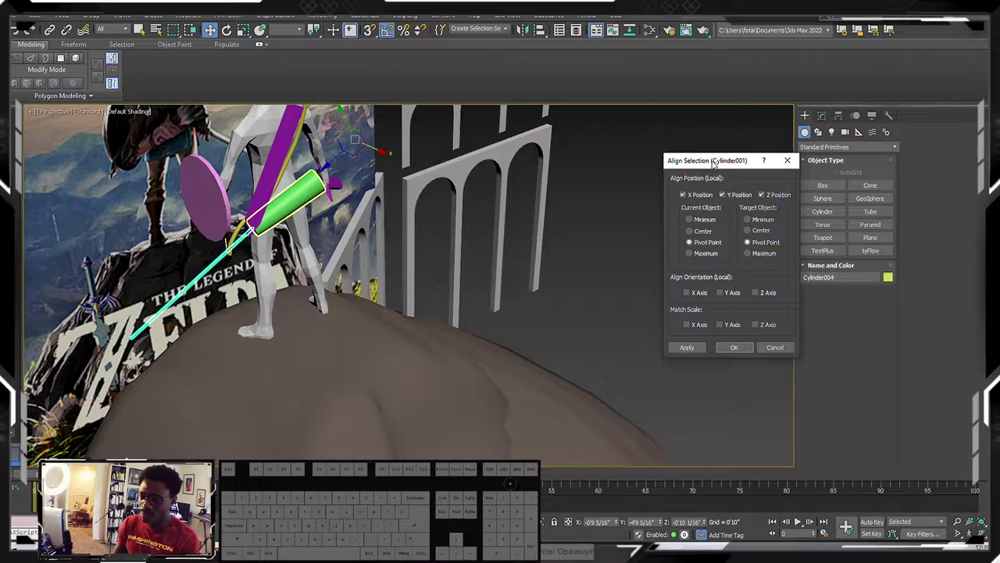
left_click_drag(713, 162, 630, 114)
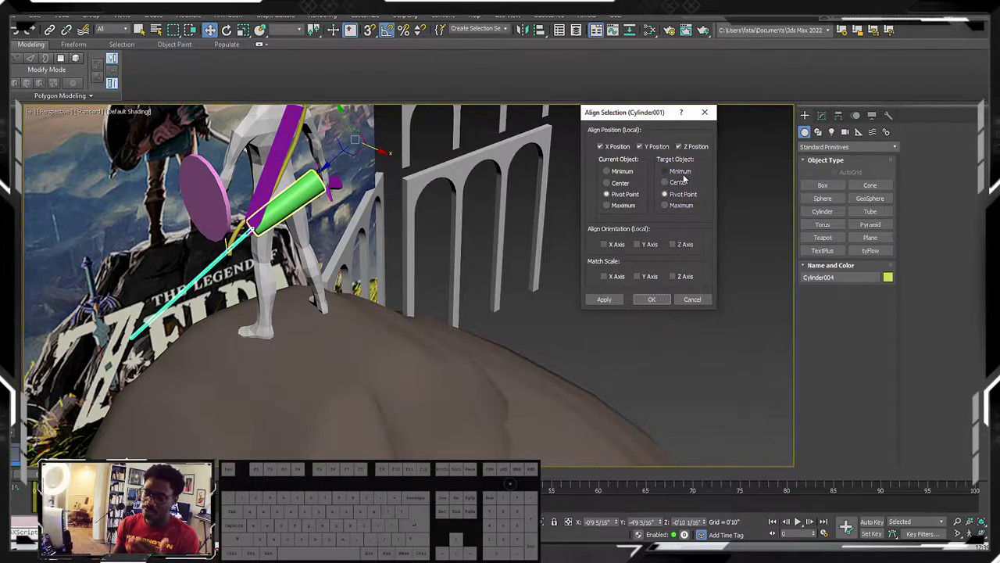
left_click(621, 183)
left_click(677, 182)
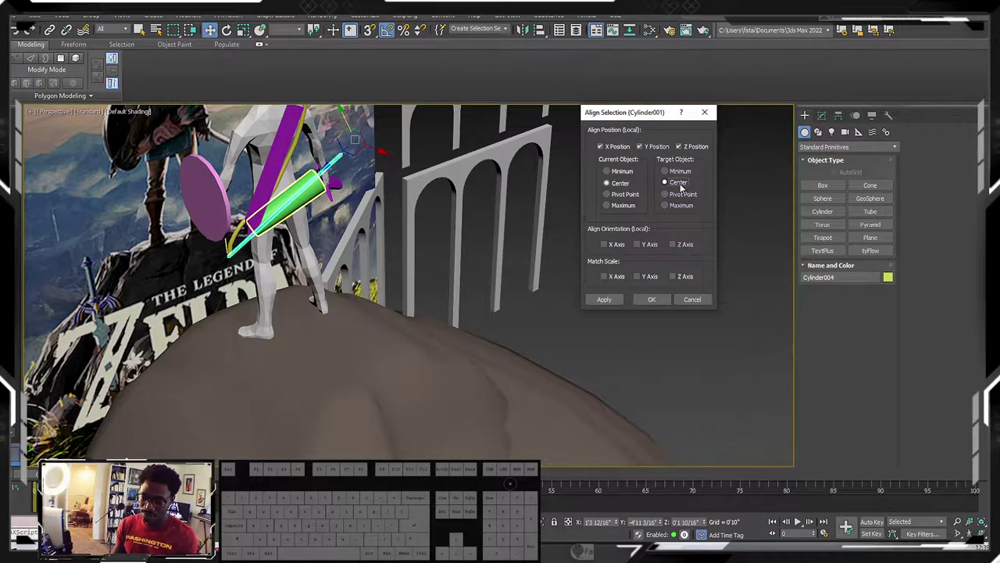
Step: Match the thin cylinder's local orientation to the green quiver on the X, Y and Z axes and apply the alignment
left_click(608, 245)
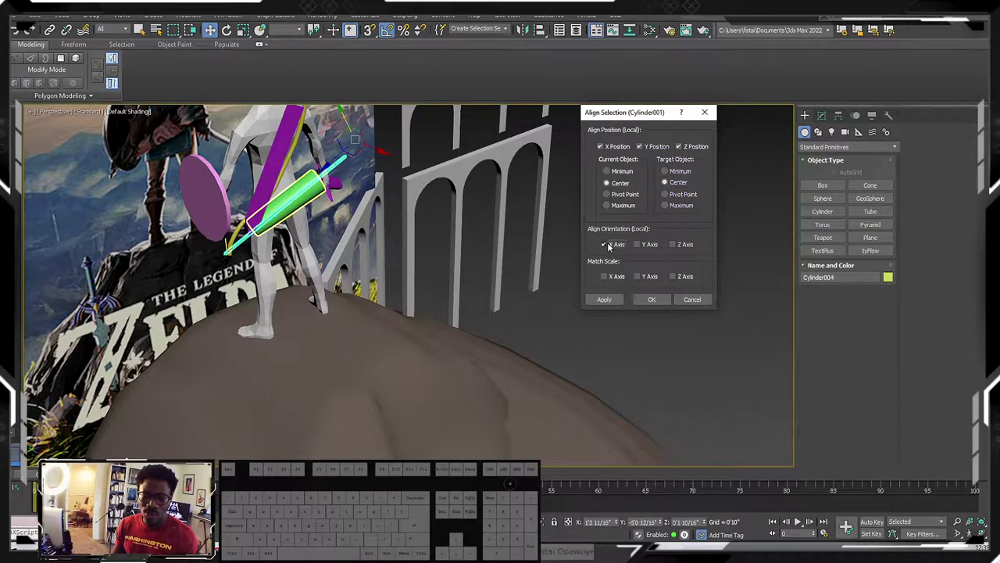
left_click(643, 245)
left_click(682, 245)
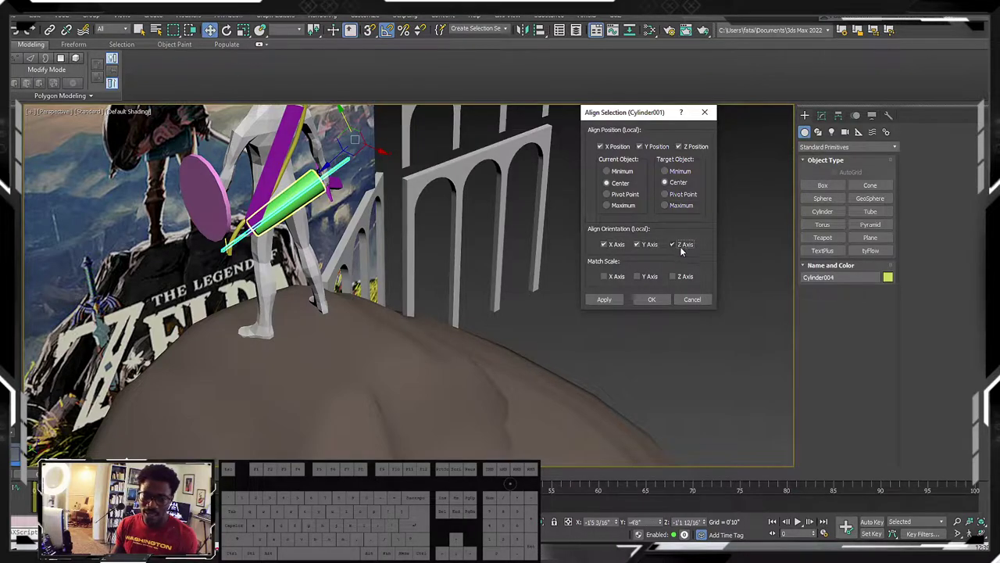
left_click(652, 299)
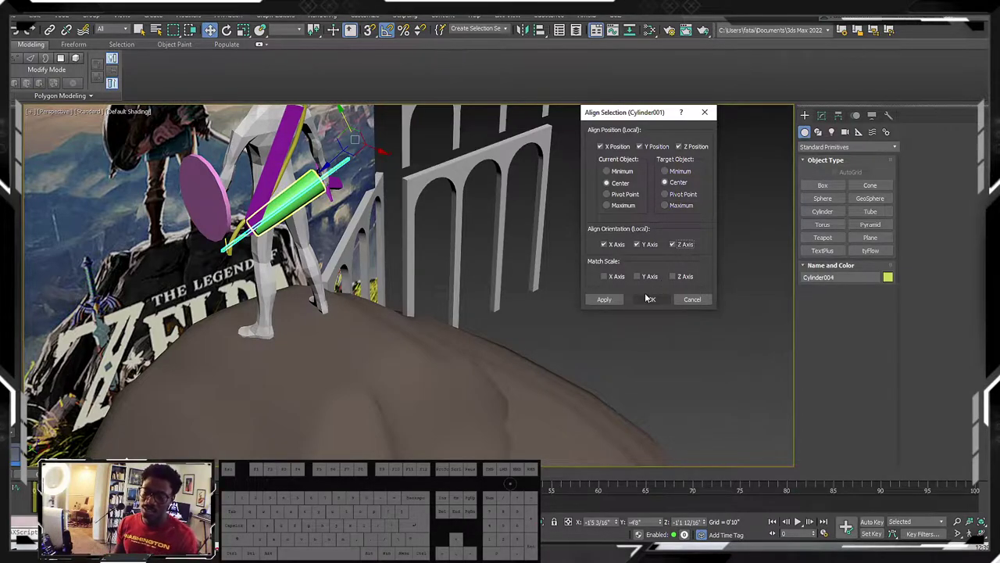
Step: Turn on edged faces in the perspective view and select the green quiver cylinder
middle_click_drag(591, 290, 362, 178, "alt")
scroll(307, 222, "up", 8)
mouse_move(134, 261)
middle_mouse_down("alt")
mouse_move(246, 260)
mouse_move(241, 279)
middle_mouse_up("alt")
key("F4")
left_click(244, 280)
middle_click_drag(317, 291, 303, 249, "alt")
scroll(298, 276, "down", 5)
scroll(301, 242, "up", 2)
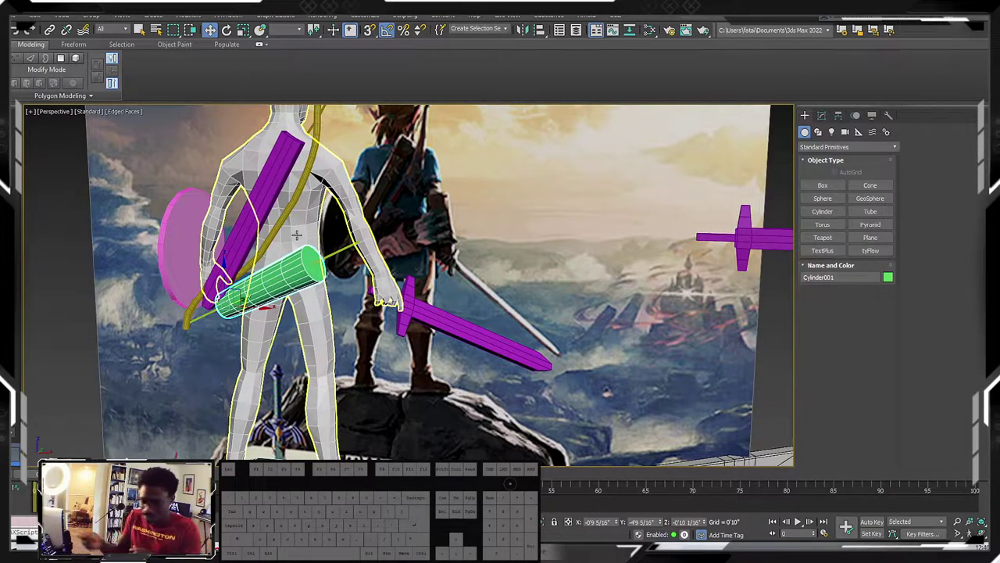
Step: Switch to local coordinates and slide the thin arrow cylinder along its length until its lower end sits inside the green quiver
middle_click_drag(301, 233, 457, 244, "alt")
right_click(344, 272)
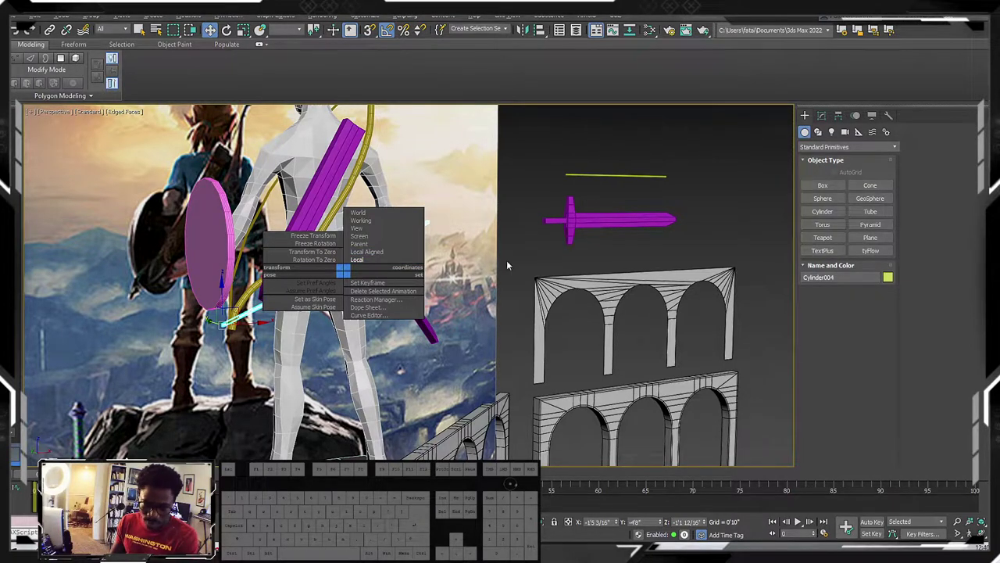
middle_click_drag(390, 237, 422, 248)
right_click(422, 245, "alt")
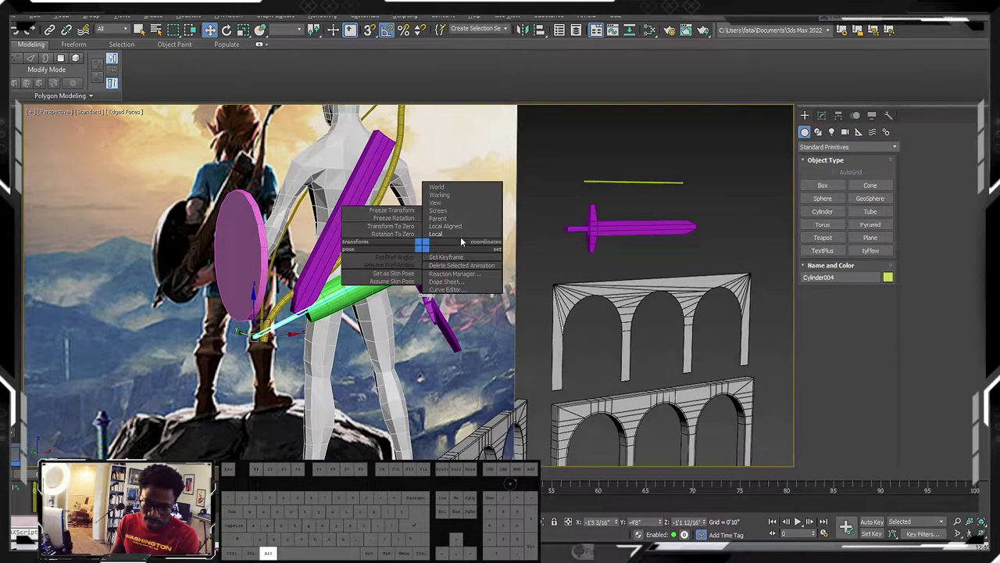
left_click(451, 234)
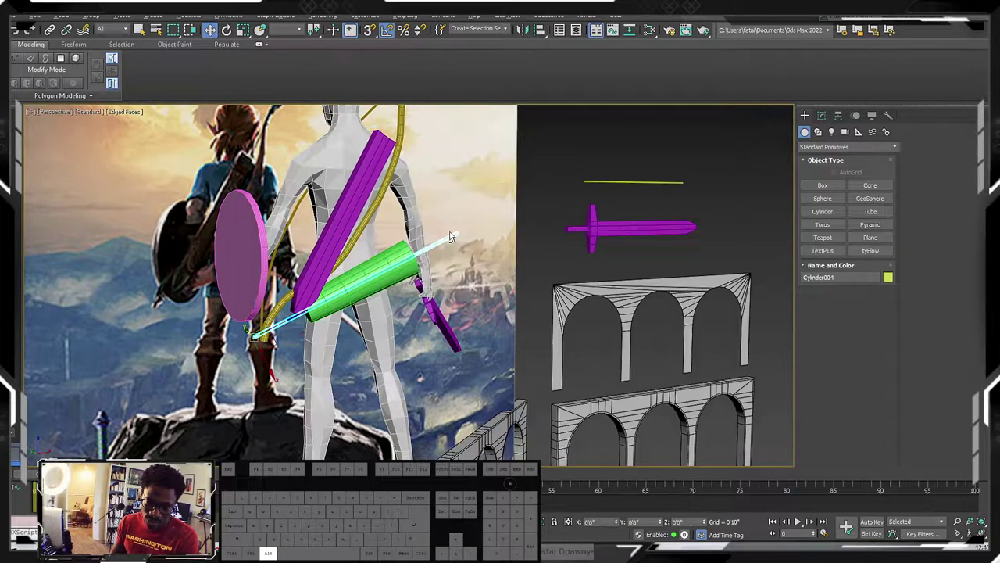
left_click_drag(271, 338, 344, 302)
middle_click_drag(360, 304, 387, 303, "alt")
scroll(406, 305, "down", 2)
middle_click_drag(438, 312, 319, 298)
Step: Turn off edged faces and move the spare thin cylinder down to just above the spare sword
left_click_drag(581, 186, 598, 225)
mouse_move(438, 248)
middle_mouse_down("alt")
mouse_move(359, 256)
mouse_move(409, 257)
middle_mouse_up("alt")
scroll(417, 251, "up", 3)
key("F4")
middle_click_drag(466, 237, 493, 237)
scroll(461, 234, "down", 4)
left_click_drag(560, 183, 575, 233)
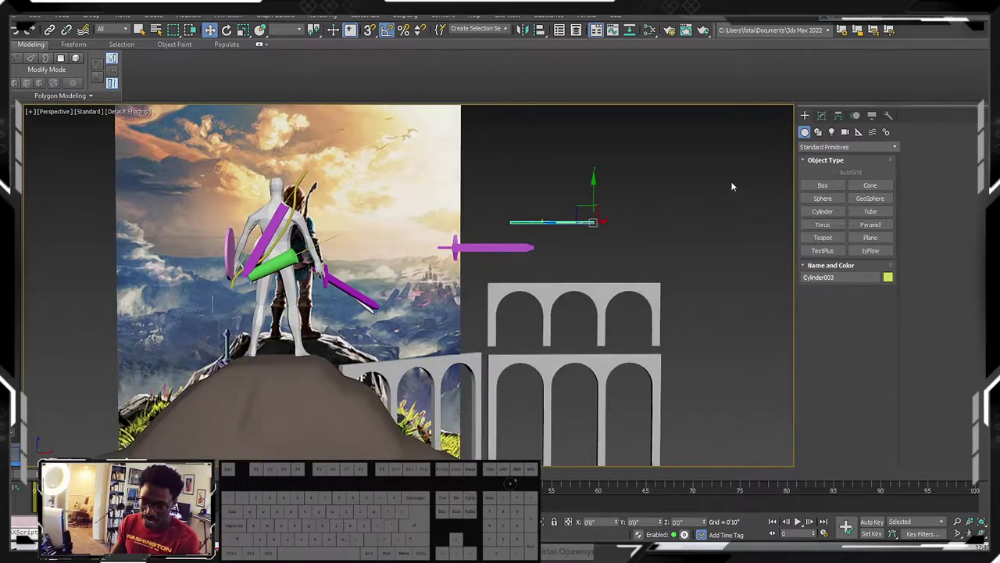
Step: Shorten the arrow cylinder in the quiver to a height of 2'2 6/16"
left_click(821, 114)
middle_click_drag(651, 324, 375, 266, "alt")
scroll(289, 336, "up", 3, "alt")
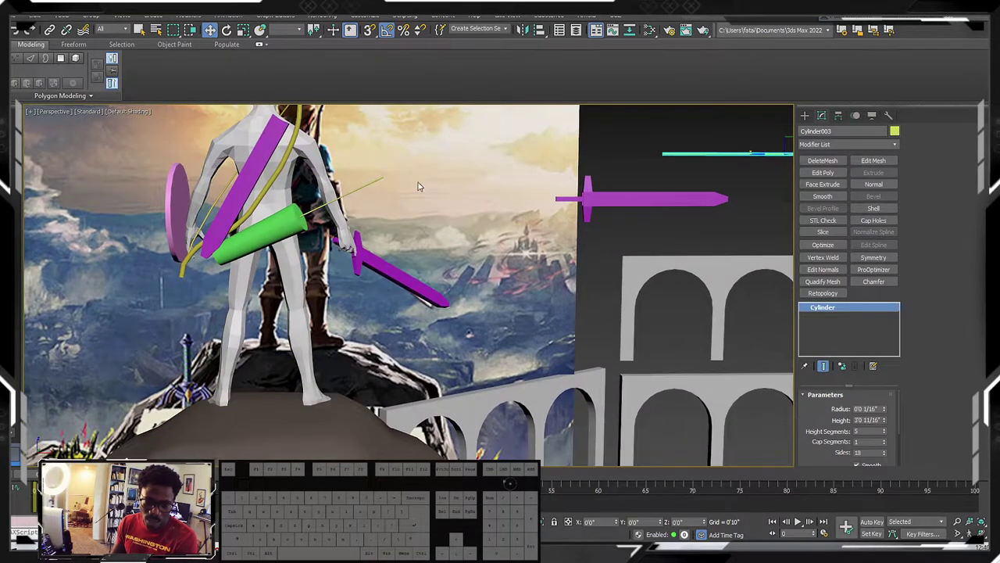
scroll(425, 186, "down", 3)
middle_click_drag(406, 209, 395, 273)
key("f")
scroll(402, 266, "down", 4)
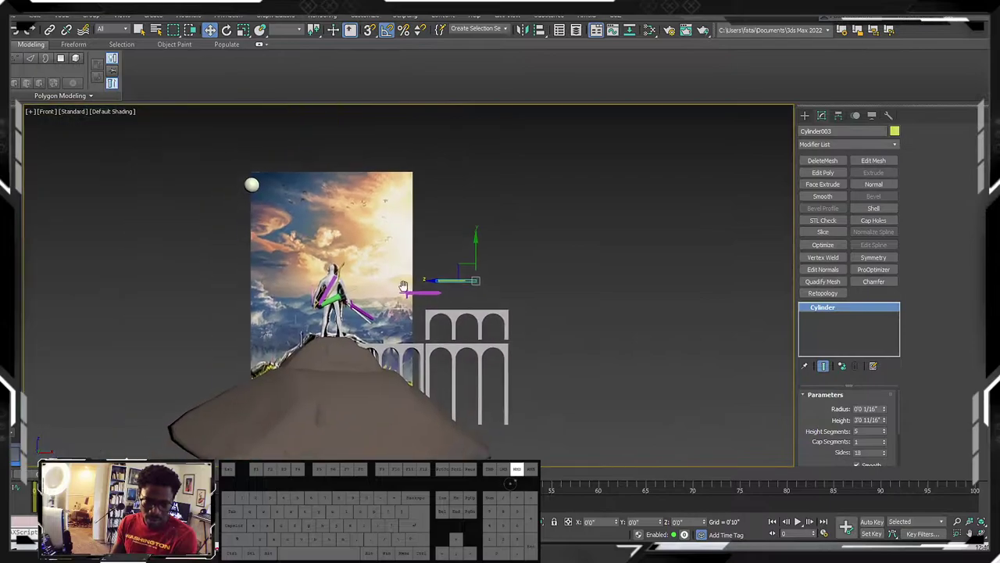
scroll(377, 299, "up", 4)
left_click(385, 298)
middle_click_drag(366, 299, 452, 323, "alt")
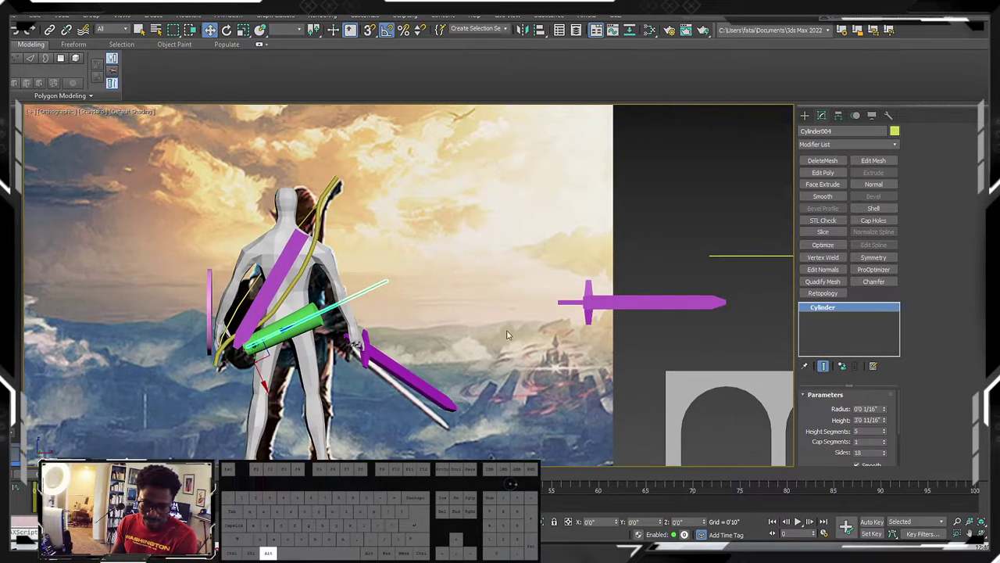
left_click_drag(884, 422, 883, 425)
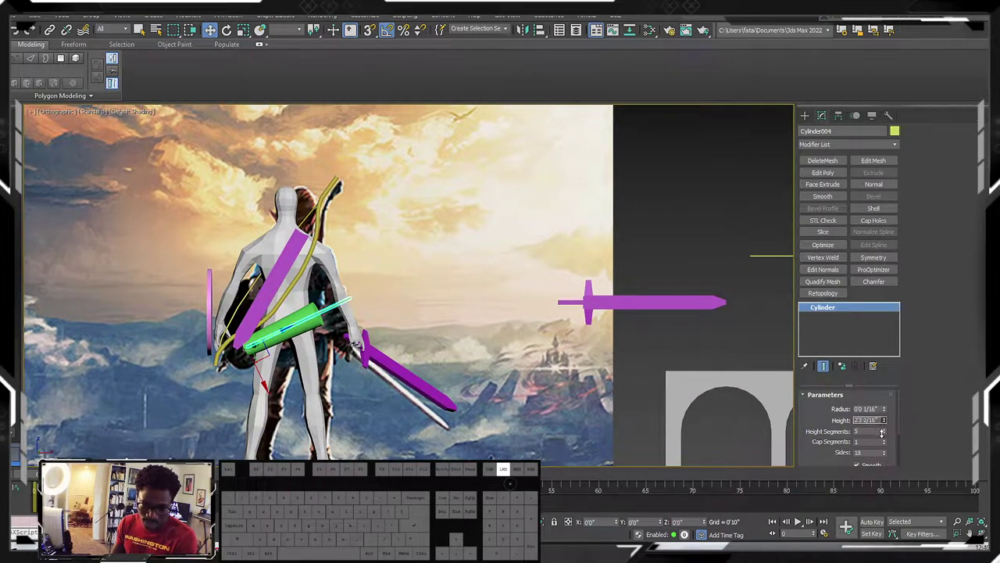
Step: Select the spare thin cylinder beside the poster and reduce its height to 2'0 9/16"
left_click(774, 255)
middle_click_drag(770, 293, 710, 290)
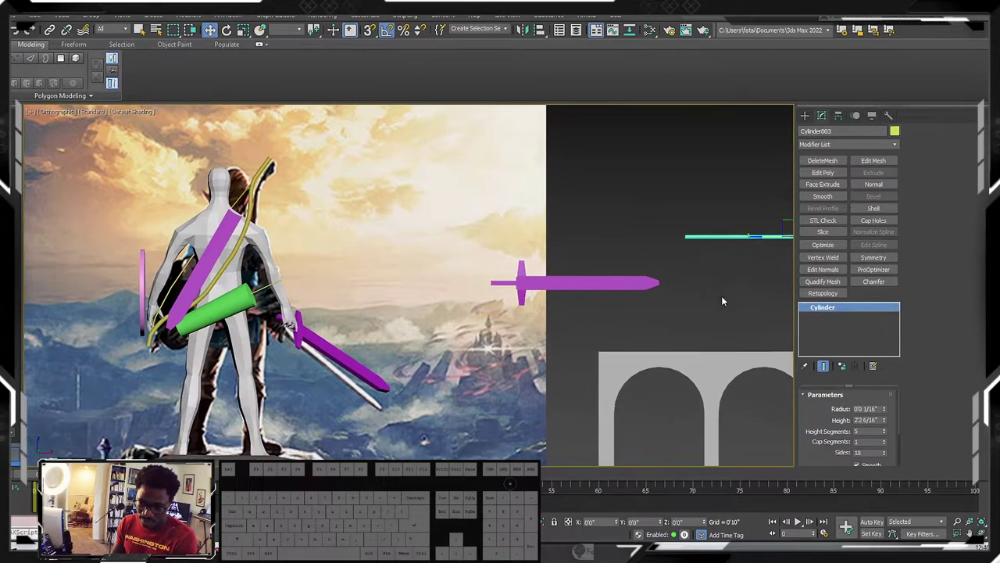
left_click_drag(886, 424, 878, 430)
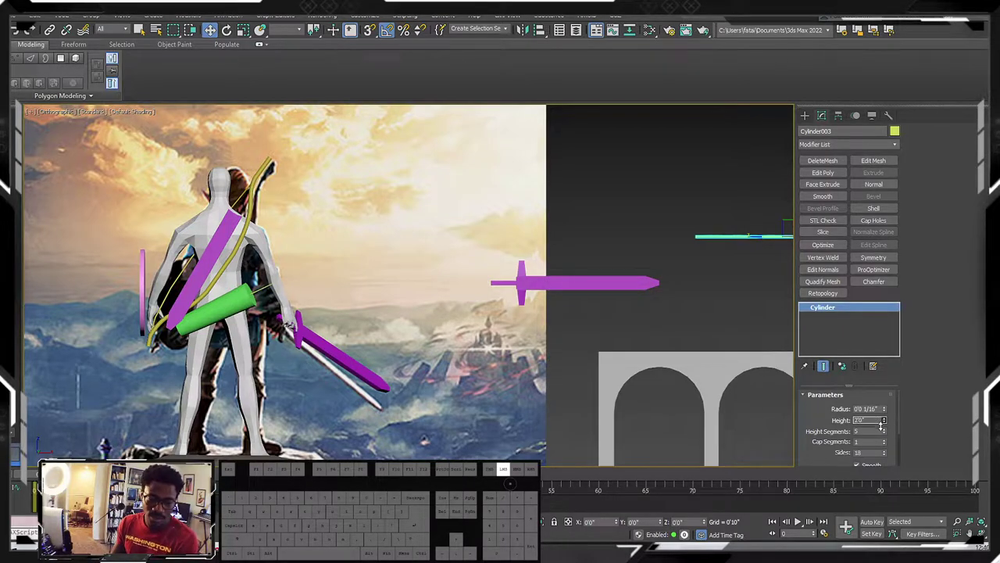
Step: Examine how the arrow, quiver, bow and sheath sit on the character from several angles and from the front
mouse_move(436, 308)
middle_mouse_down("alt")
mouse_move(468, 341)
mouse_move(412, 299)
mouse_move(441, 299)
middle_mouse_up("alt")
left_click(328, 282)
left_click(325, 282)
middle_click_drag(366, 293, 344, 234, "alt")
scroll(344, 304, "up", 5)
scroll(291, 293, "down", 5)
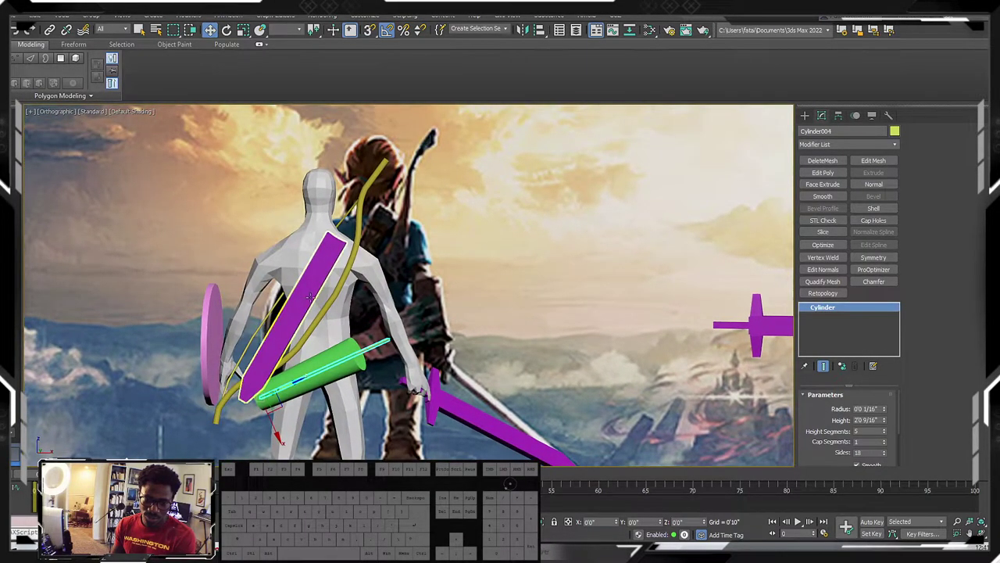
middle_click_drag(302, 290, 309, 287)
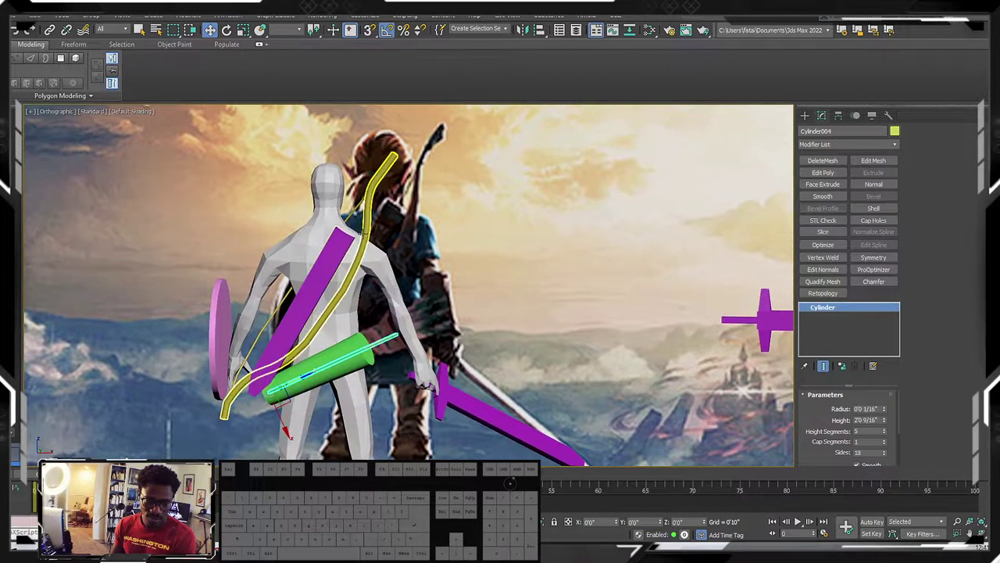
middle_click_drag(360, 247, 323, 210)
scroll(323, 210, "down", 5)
middle_click_drag(336, 295, 318, 252, "alt")
scroll(332, 246, "down", 5)
scroll(322, 246, "up", 7)
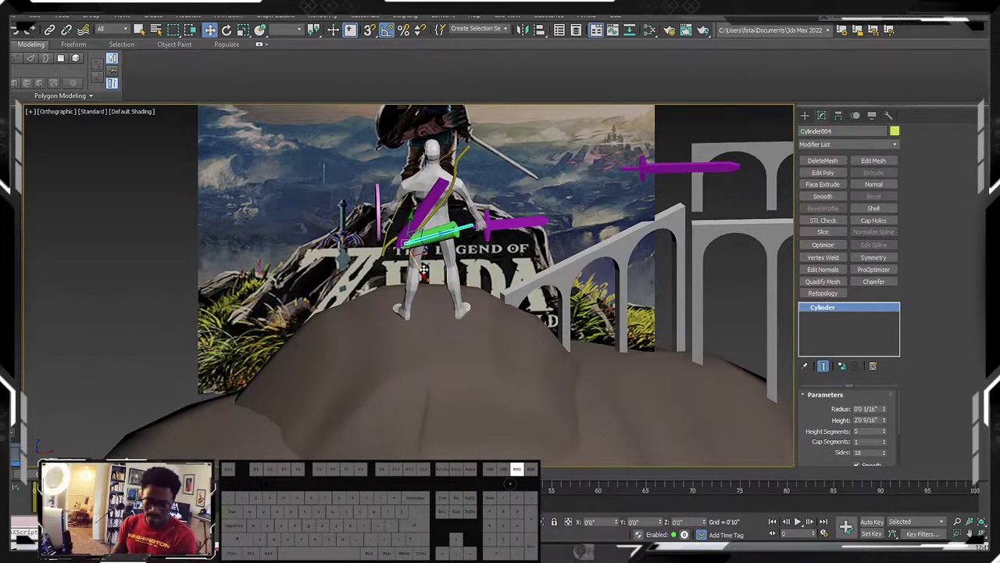
key("f")
key("z")
scroll(395, 303, "down", 12)
middle_click_drag(339, 355, 396, 270)
scroll(375, 293, "up", 6)
scroll(383, 301, "down", 6)
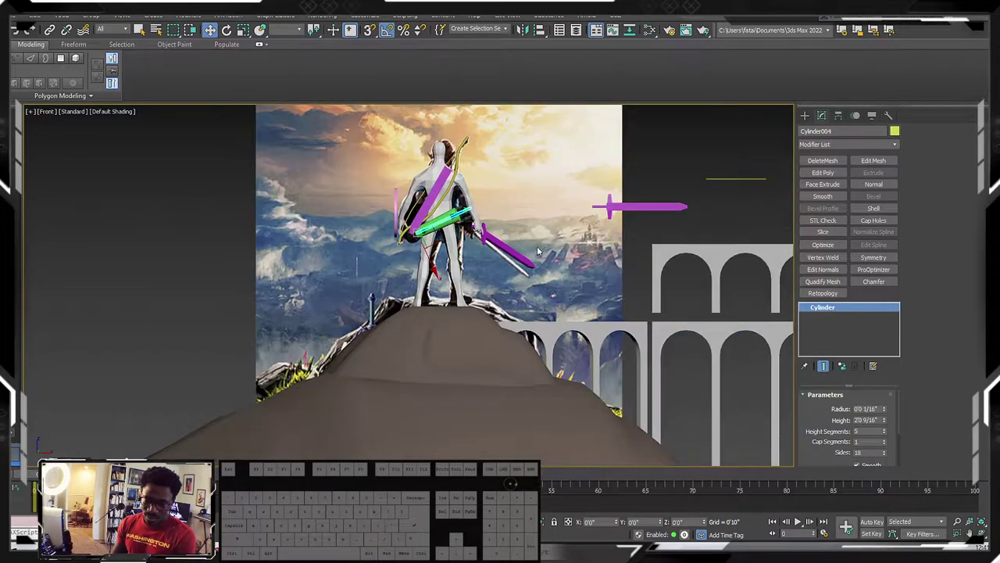
Step: Clone the spare sword as one instance, placed over the rock mound below the character
left_click(647, 204)
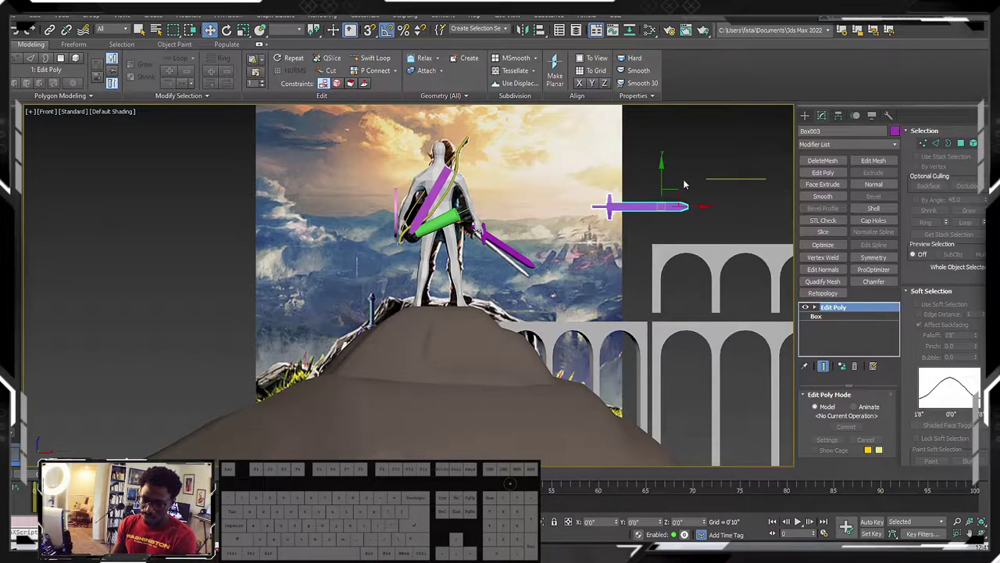
left_click(805, 116)
mouse_move(671, 198)
left_mouse_down("shift")
mouse_move(301, 321)
mouse_move(409, 327)
left_mouse_up("shift")
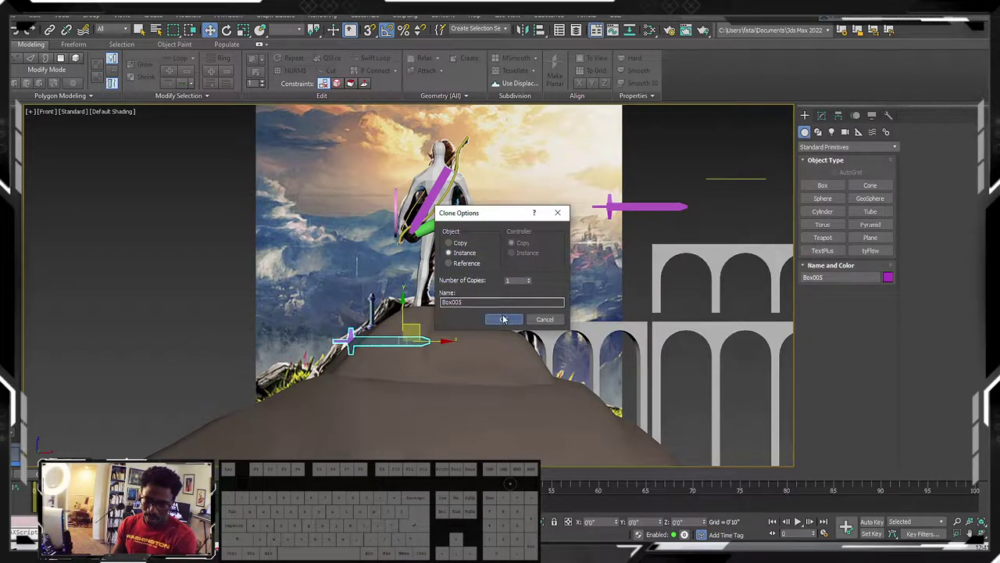
left_click(504, 318)
Step: Make both the upper rock mound and the large lower mound see-through in the front view
left_click(466, 341)
key("alt+x")
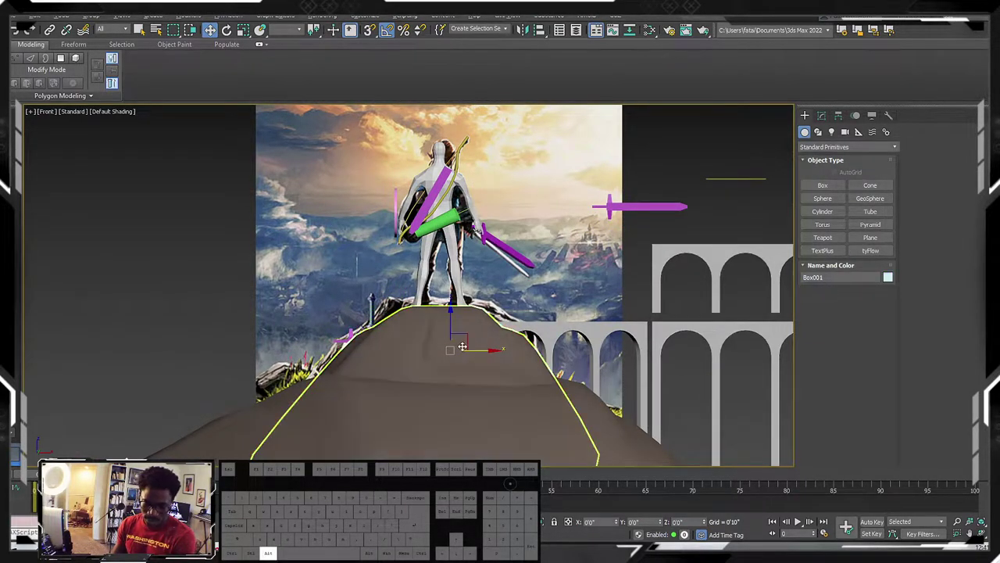
key("alt+x")
middle_click_drag(571, 406, 579, 301)
left_click(574, 358)
key("alt+x")
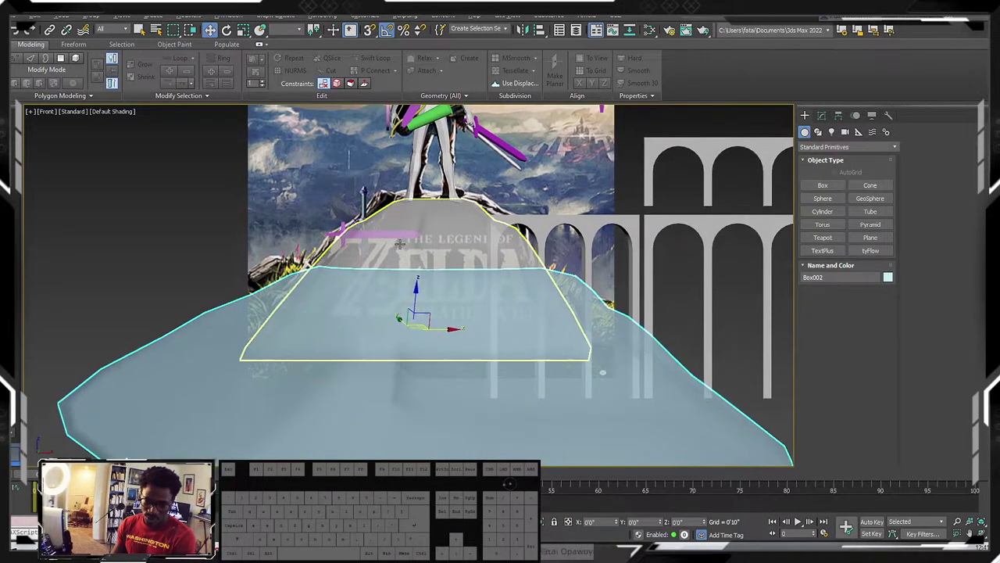
Step: Toggle the see-through display of both rock mounds off and back on
left_click(338, 235)
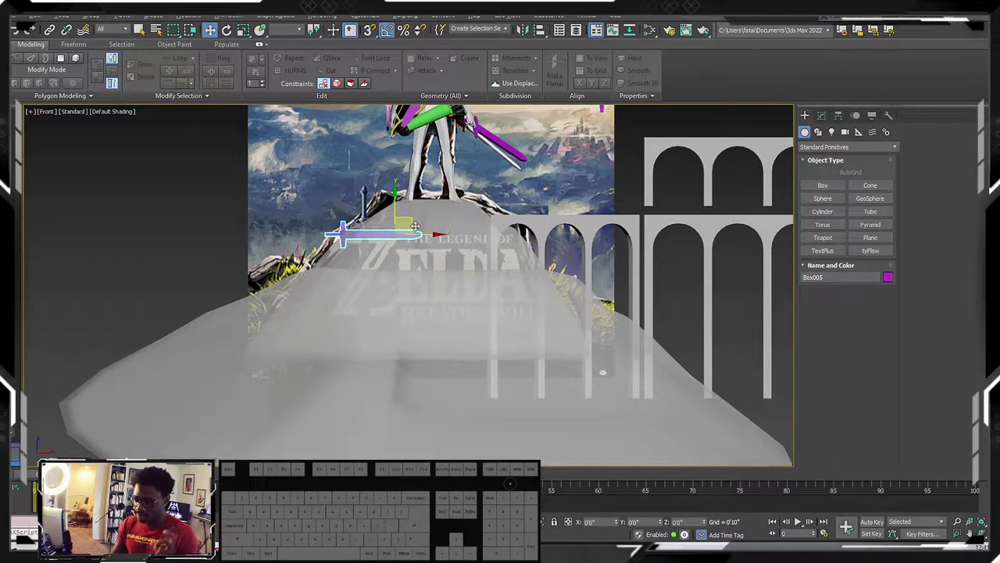
left_click(469, 246)
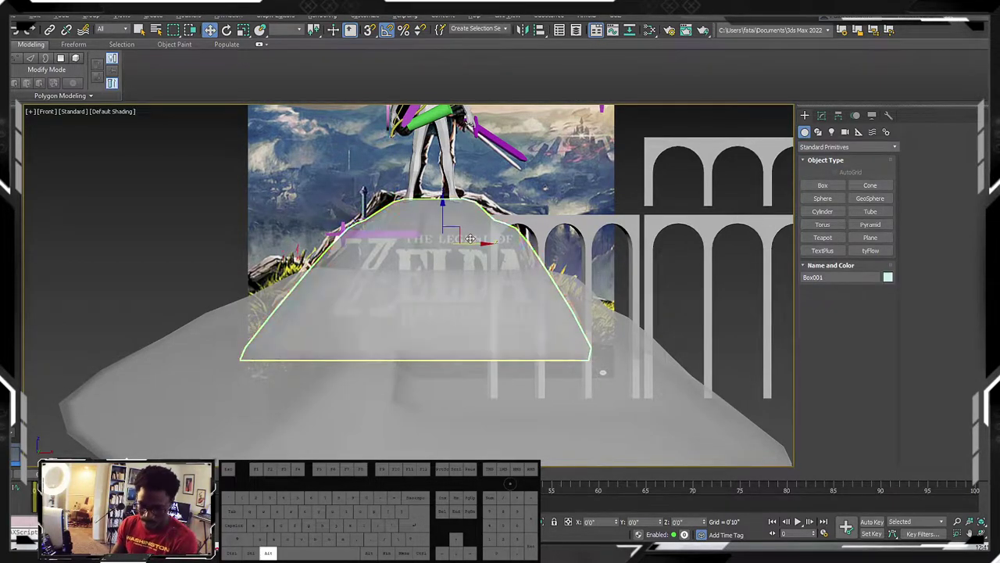
left_click(498, 330)
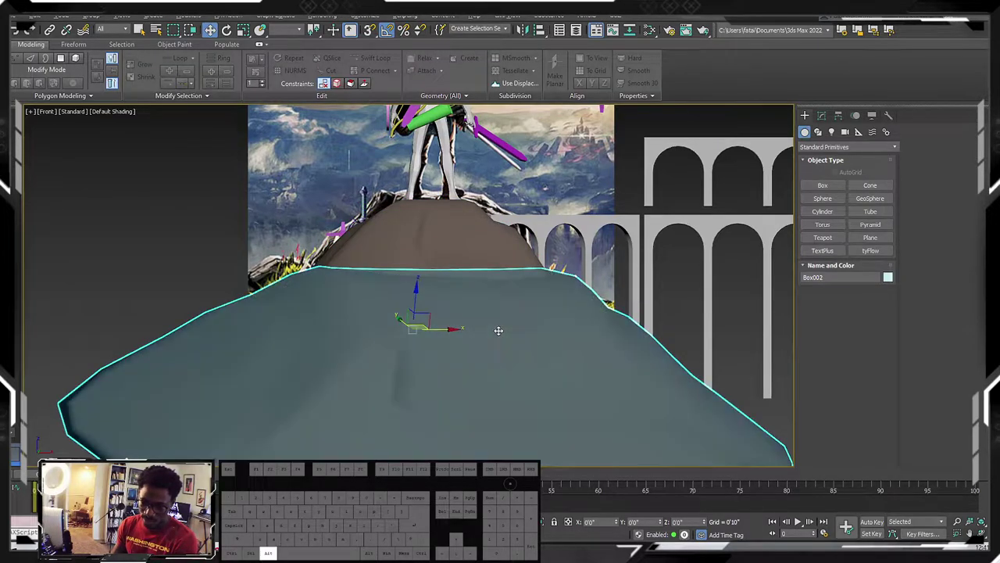
left_click(454, 245)
key("alt+x")
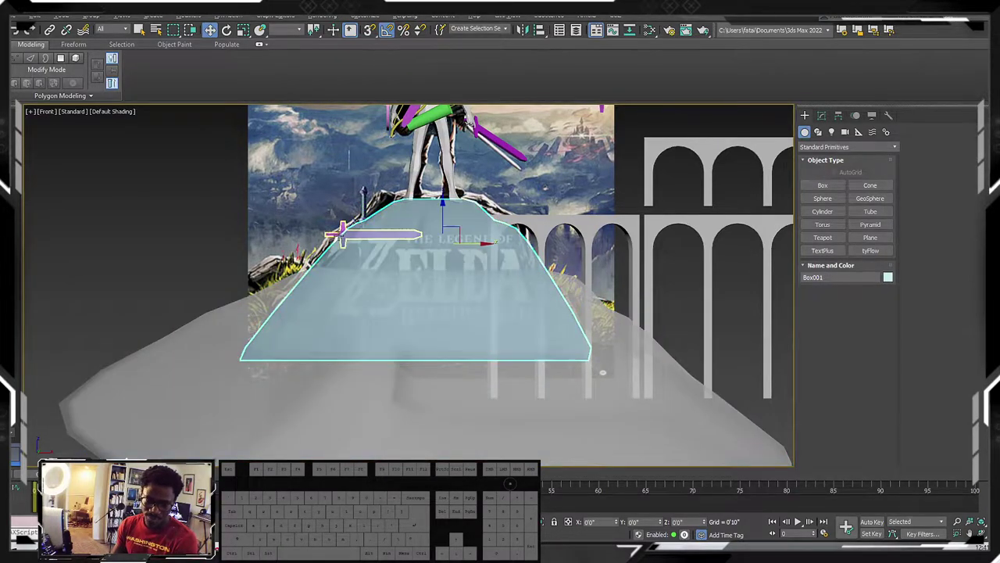
Step: Move the cloned sword in depth, away from the reference image, and return to the front view
left_click(345, 235)
middle_click_drag(345, 236, 350, 243, "alt")
scroll(349, 243, "down", 10)
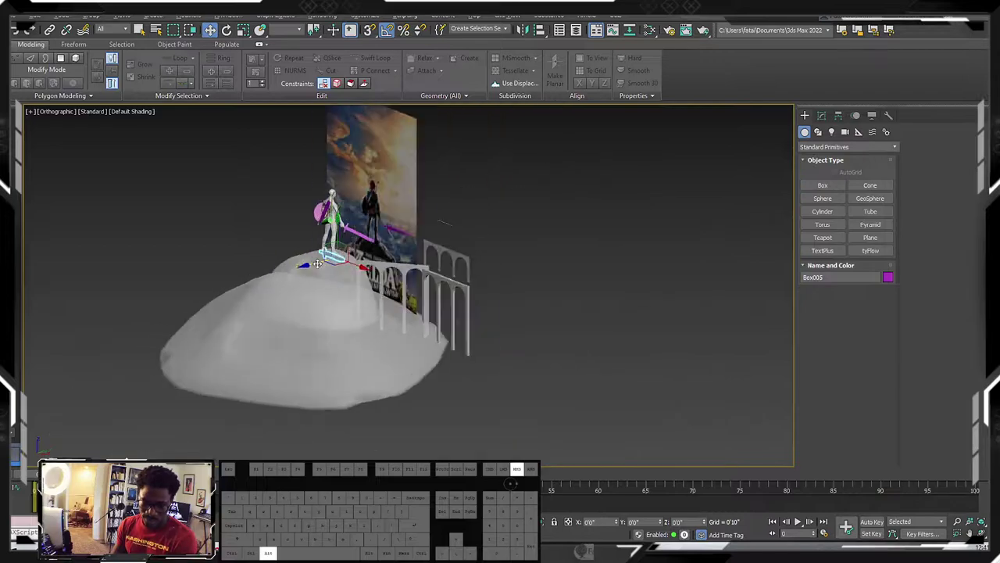
left_click_drag(317, 260, 229, 262)
middle_click_drag(230, 263, 237, 278)
key("f")
key("z")
scroll(250, 275, "down", 8)
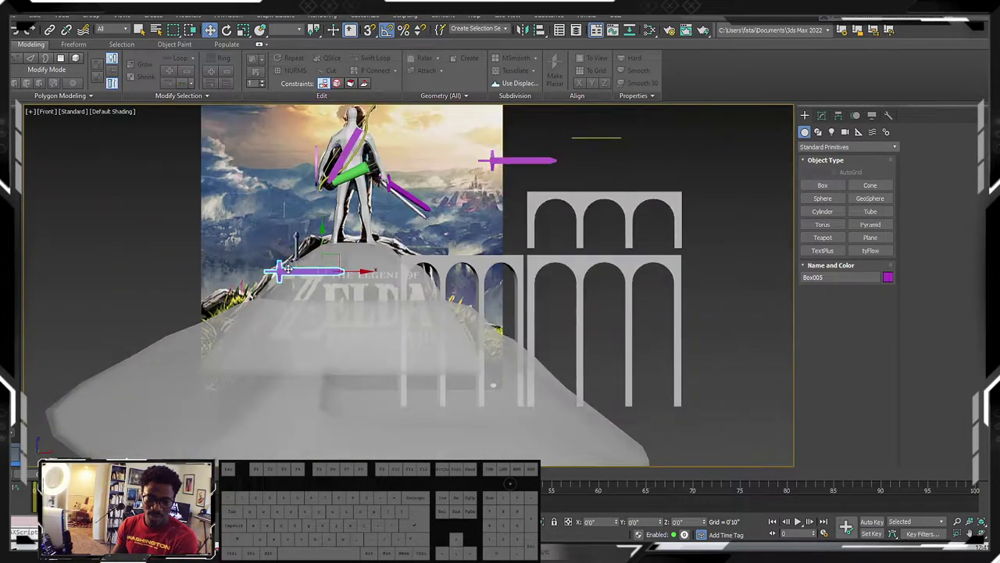
Step: Rotate the cloned sword to stand vertically with its blade pointing straight down
key("e")
left_click_drag(347, 241, 360, 278)
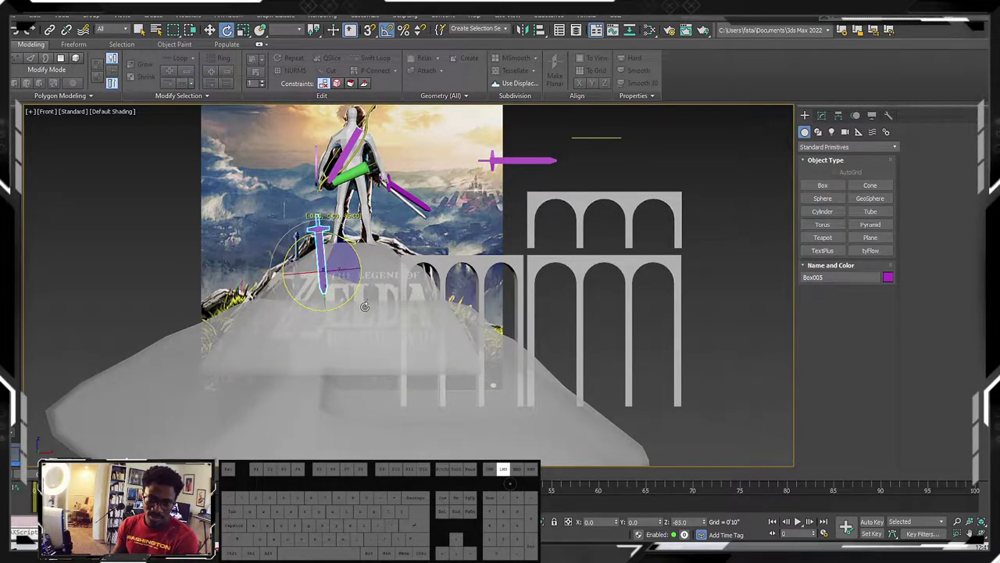
left_click(820, 115)
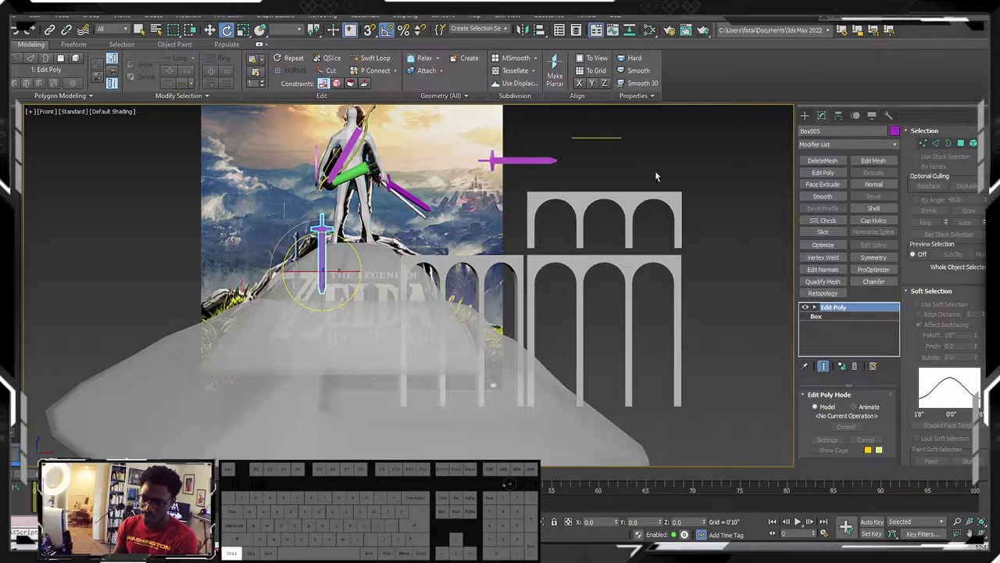
key("ctrl+z")
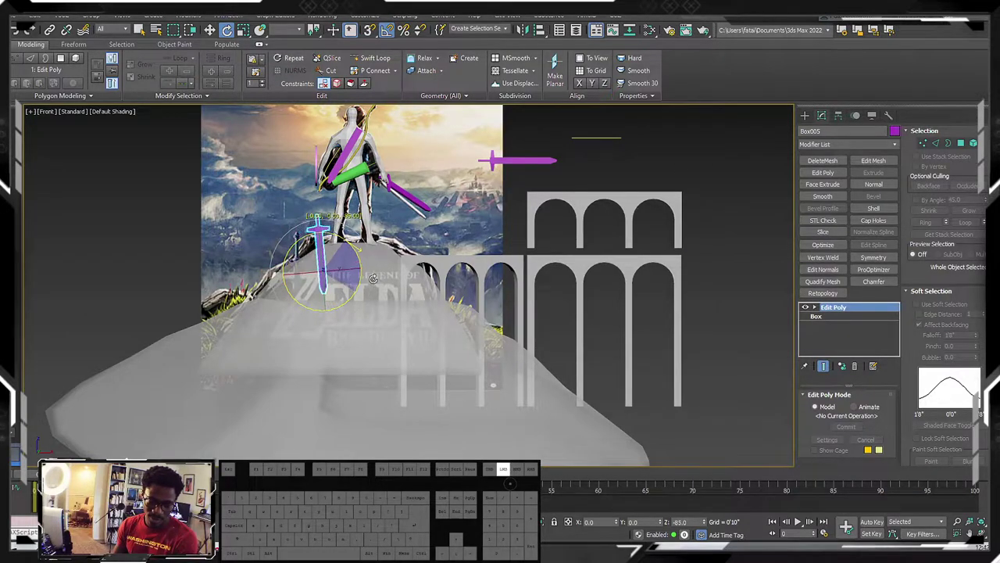
Step: Move the vertical sword down over the sword stuck in the rock in the reference image
key("w")
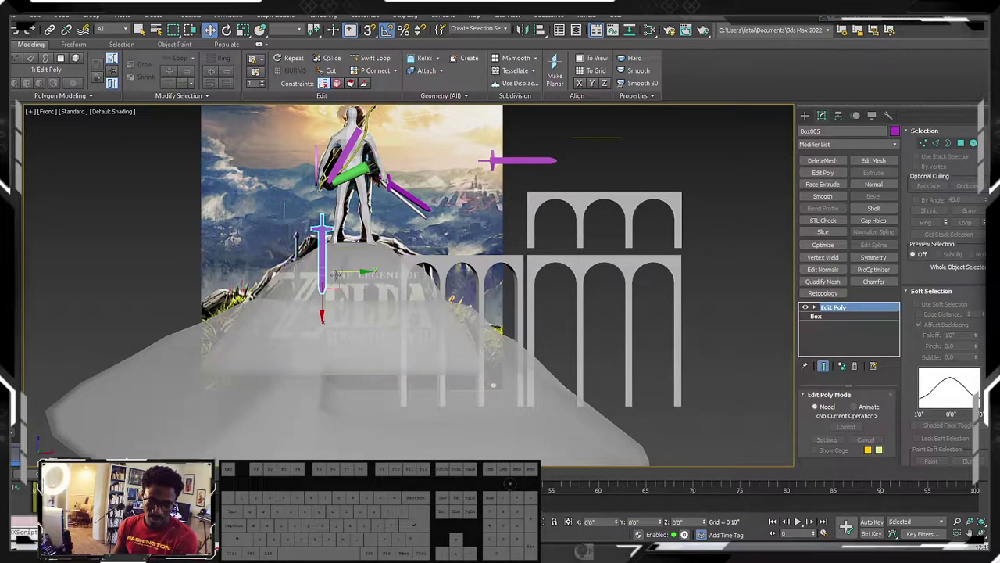
left_click_drag(333, 288, 307, 322)
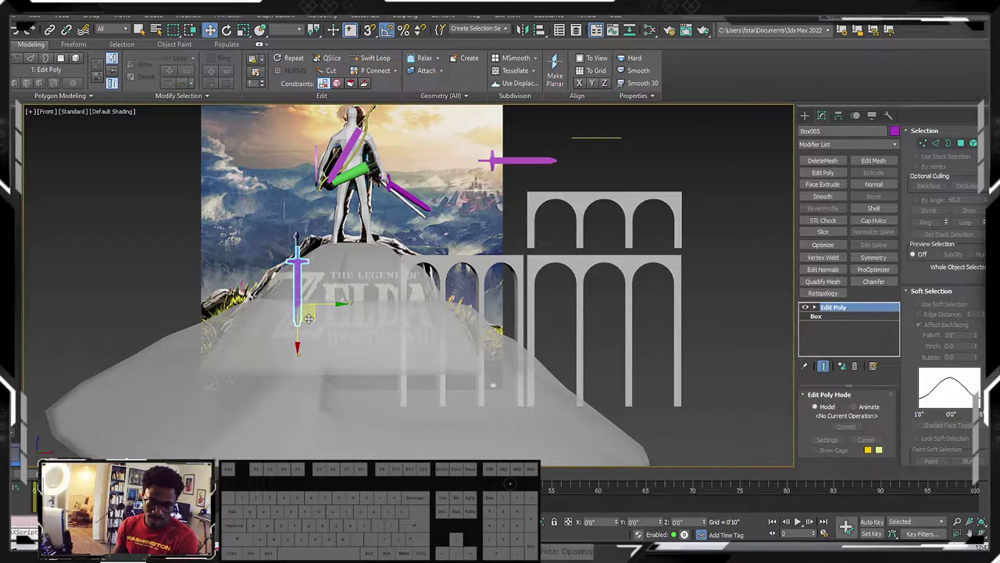
scroll(307, 322, "up", 6)
scroll(253, 255, "down", 8)
Step: Select both rock mounds and hide them
left_click(400, 328)
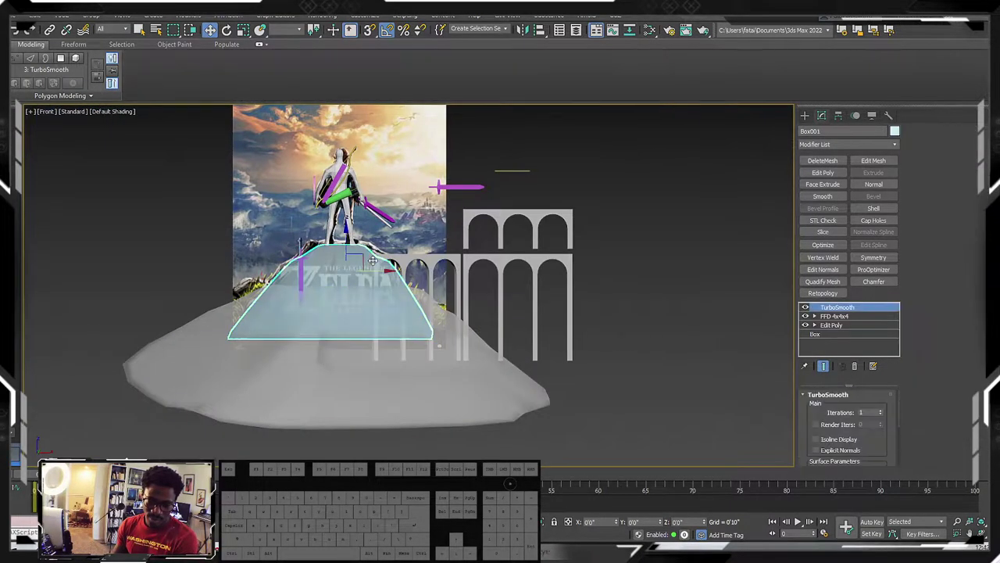
left_click(403, 345, "ctrl")
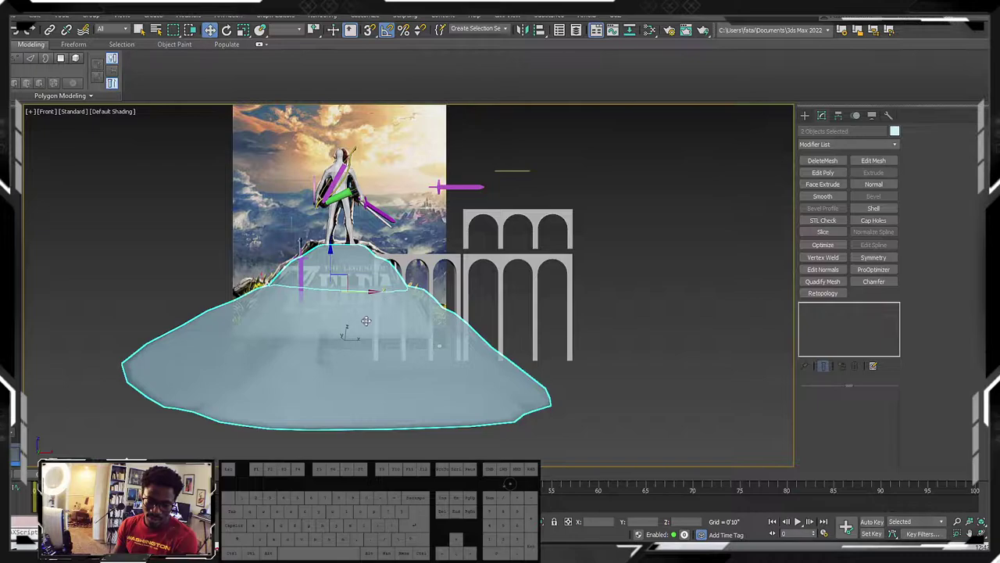
right_click(386, 336)
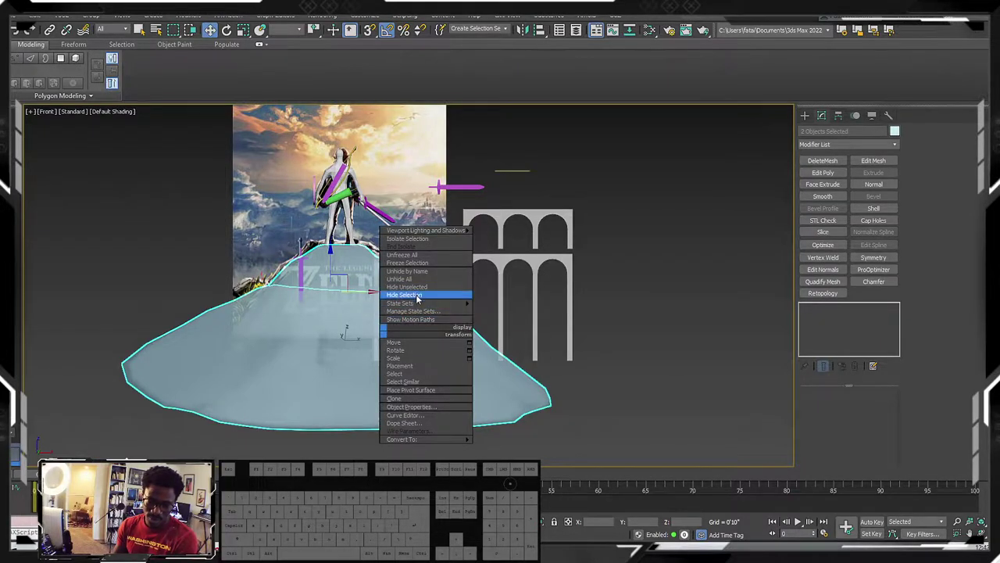
left_click(418, 296)
Step: Fine-tune the vertical sword's position over the sword in the reference image, and select the spare horizontal sword
scroll(302, 284, "up", 8)
left_click(293, 235)
scroll(297, 226, "down", 5)
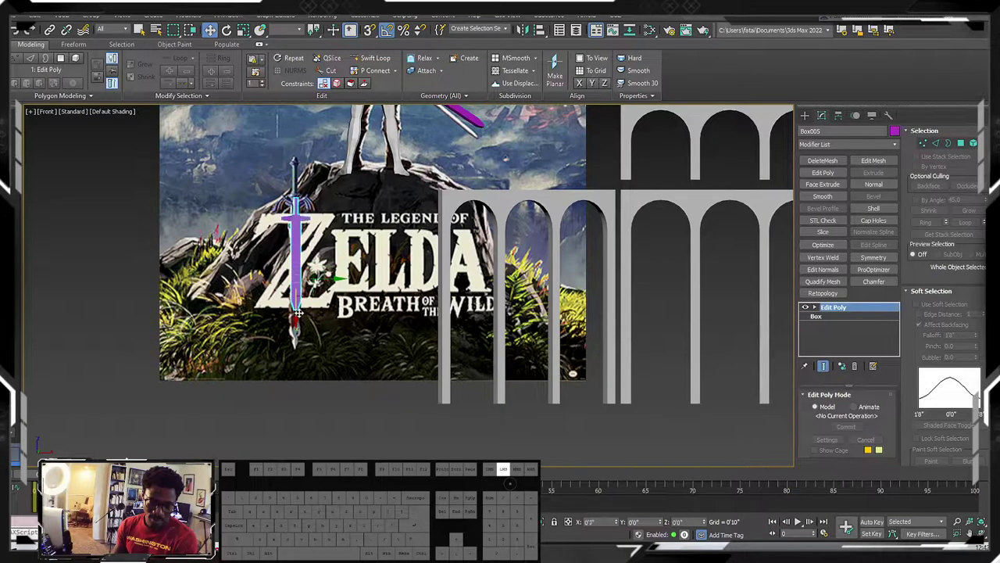
scroll(362, 311, "up", 2)
scroll(362, 311, "down", 5)
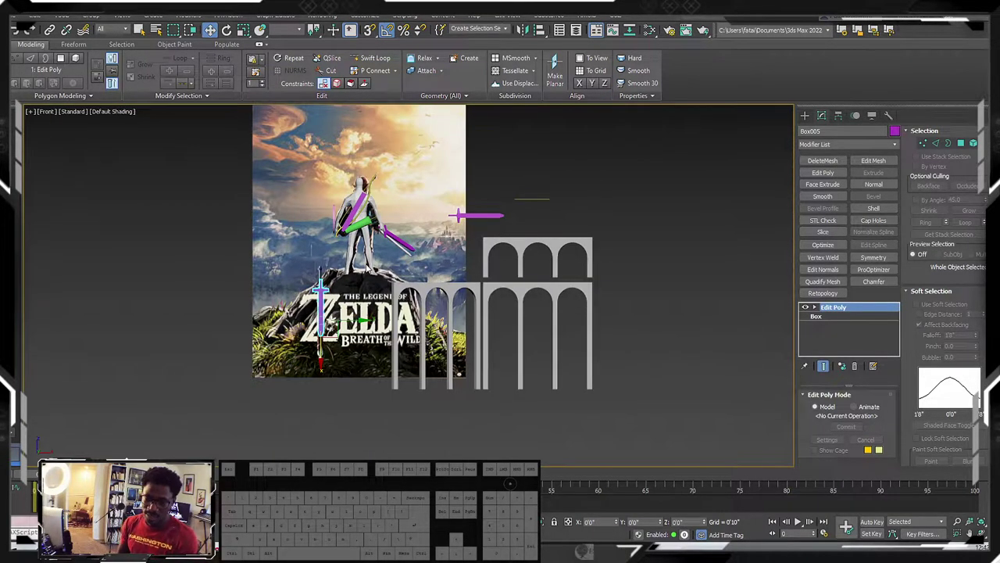
left_click(476, 216)
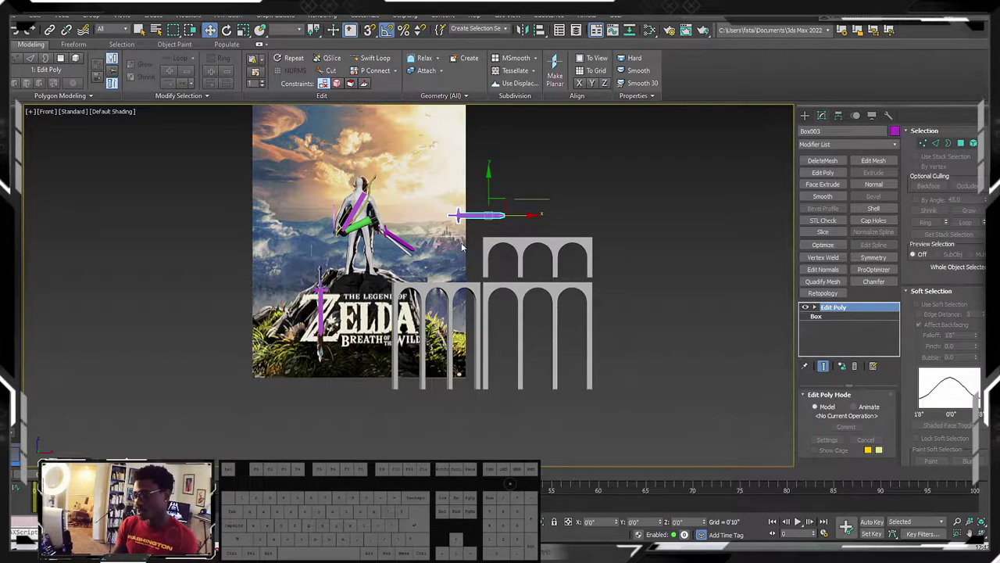
Step: Select the vertical sword over the rock in the reference and convert it to an Editable Poly
middle_click_drag(387, 233, 429, 195)
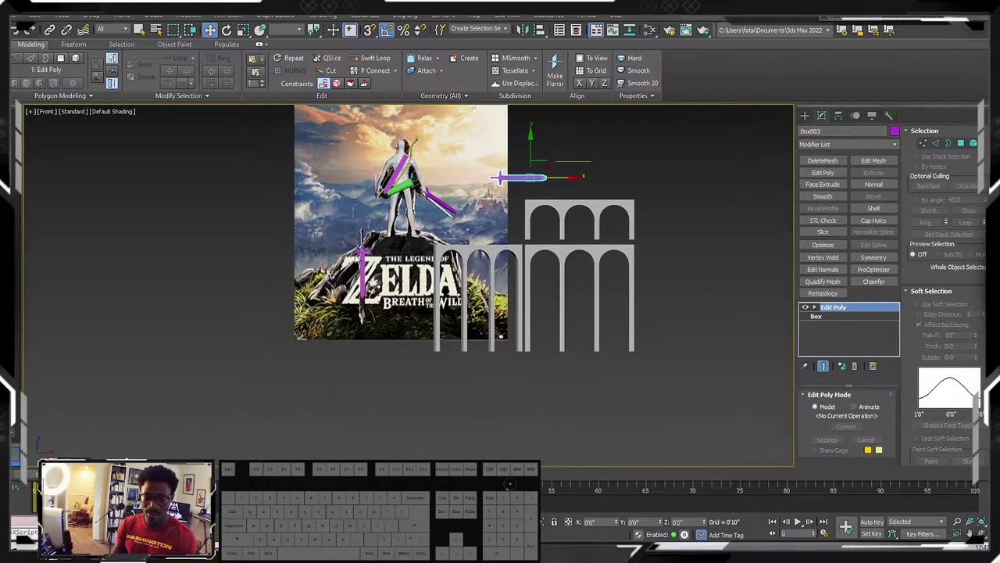
scroll(356, 252, "up", 4)
left_click(365, 251)
scroll(381, 253, "up", 2)
scroll(380, 252, "up", 2)
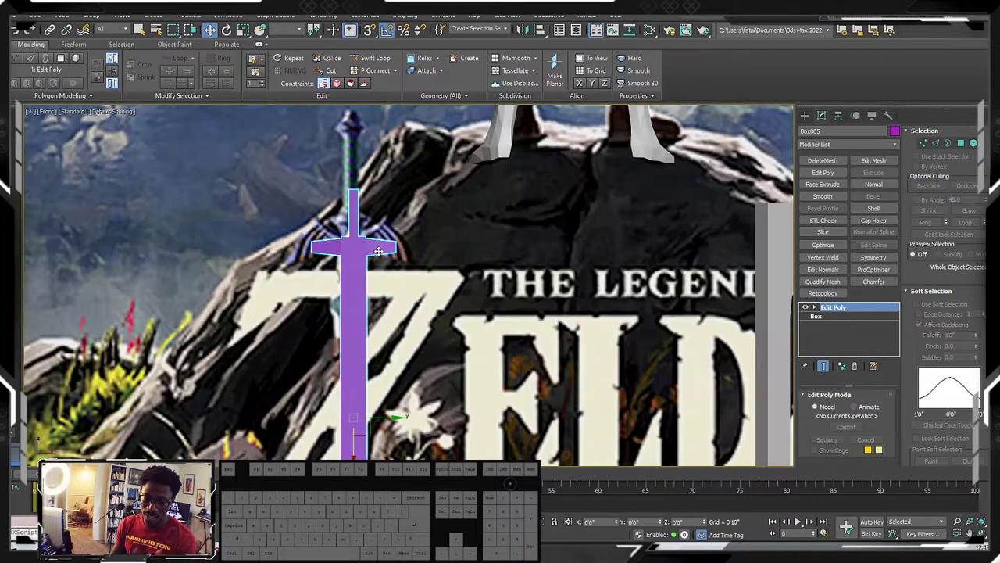
scroll(358, 250, "down", 2)
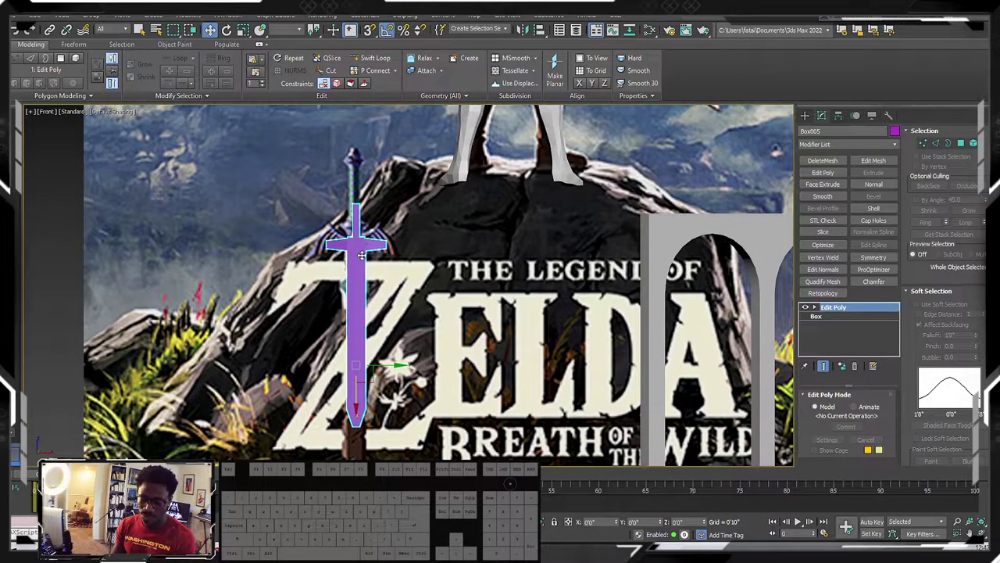
right_click(363, 252)
mouse_move(420, 348)
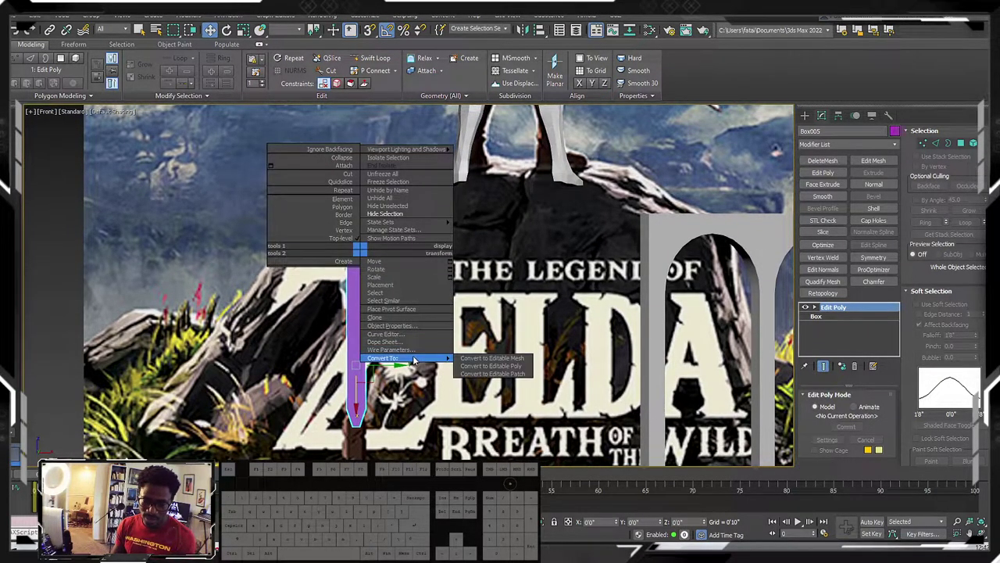
left_click(491, 364)
scroll(438, 330, "down", 2)
Step: Select the vertices at the top of the sword's handle and move them up to the base of the reference pommel
key("1")
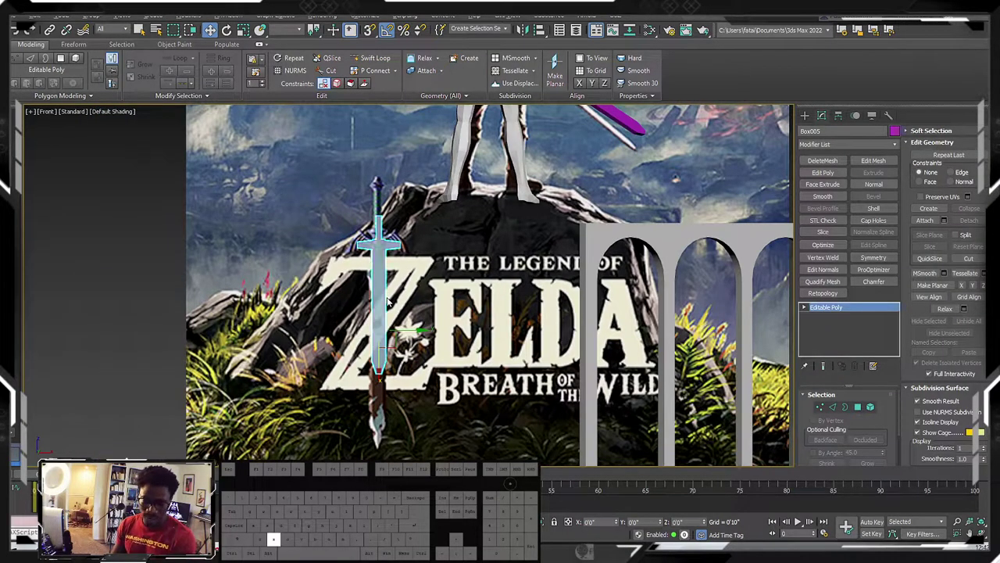
scroll(394, 274, "up", 3)
middle_click_drag(399, 265, 410, 281)
left_click_drag(472, 299, 402, 199)
middle_click_drag(401, 199, 404, 228)
left_click_drag(350, 158, 436, 236)
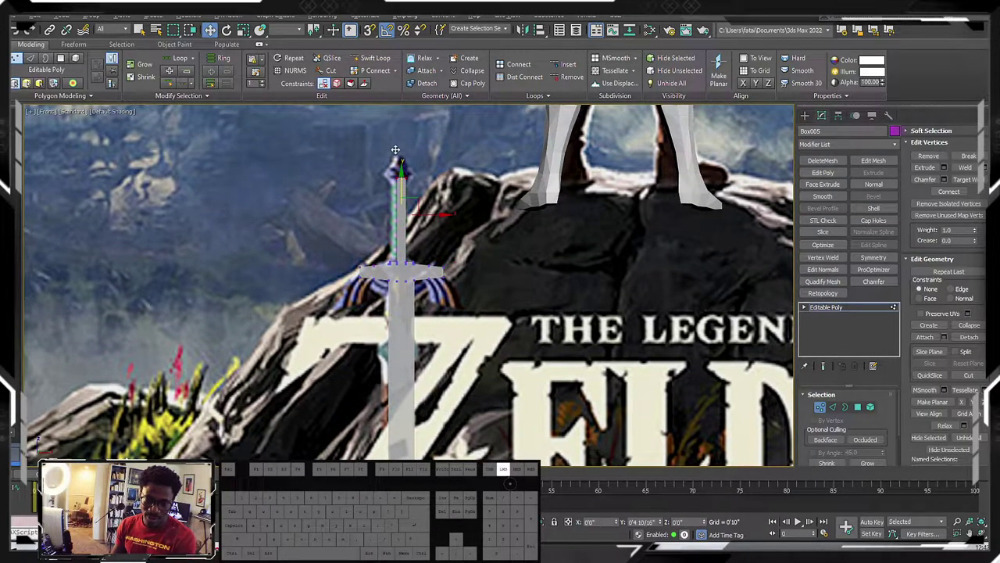
Step: Select only the polygon on the top end of the sword's handle
scroll(397, 152, "up", 5)
key("4")
left_click_drag(331, 215, 458, 293)
middle_click_drag(458, 293, 395, 248)
scroll(394, 247, "down", 6)
left_click_drag(441, 299, 321, 340, "alt")
left_click_drag(299, 265, 402, 280, "alt")
middle_click_drag(288, 225, 311, 257)
left_click_drag(340, 284, 529, 414, "alt")
left_click_drag(549, 381, 549, 381, "alt")
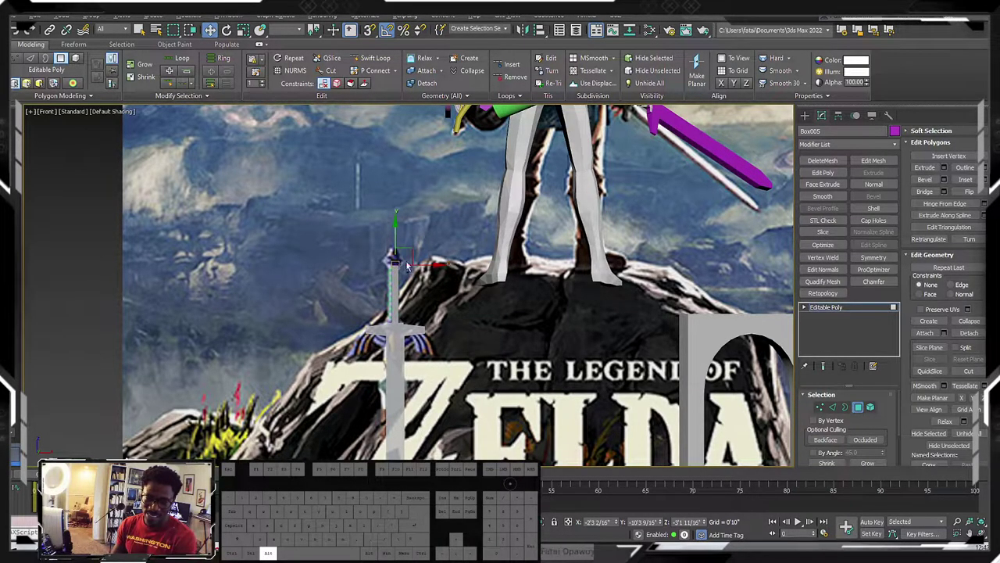
scroll(408, 303, "up", 1, "alt")
middle_click_drag(395, 285, 429, 330, "alt")
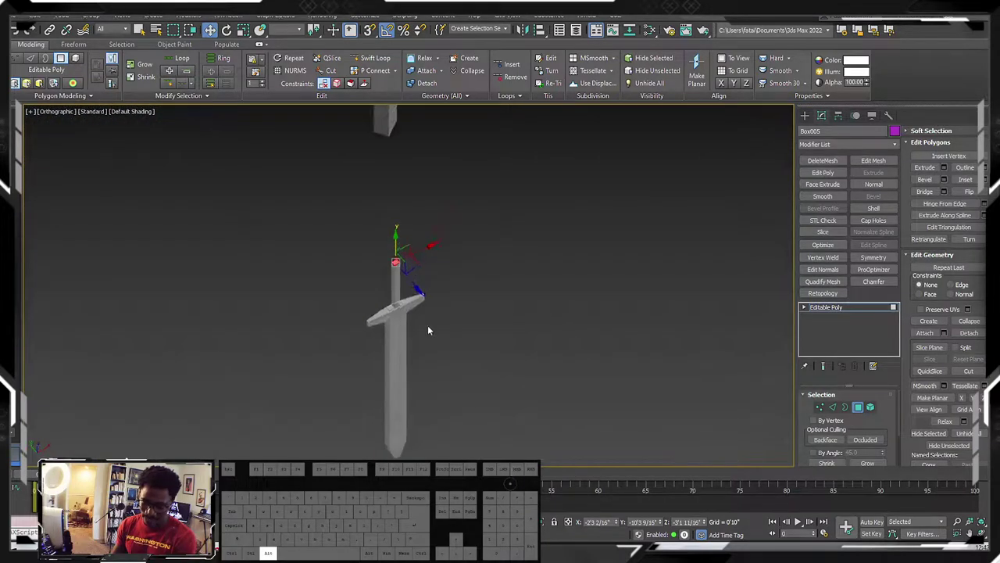
key("f")
key("z")
key("x")
middle_click(357, 279)
key("z")
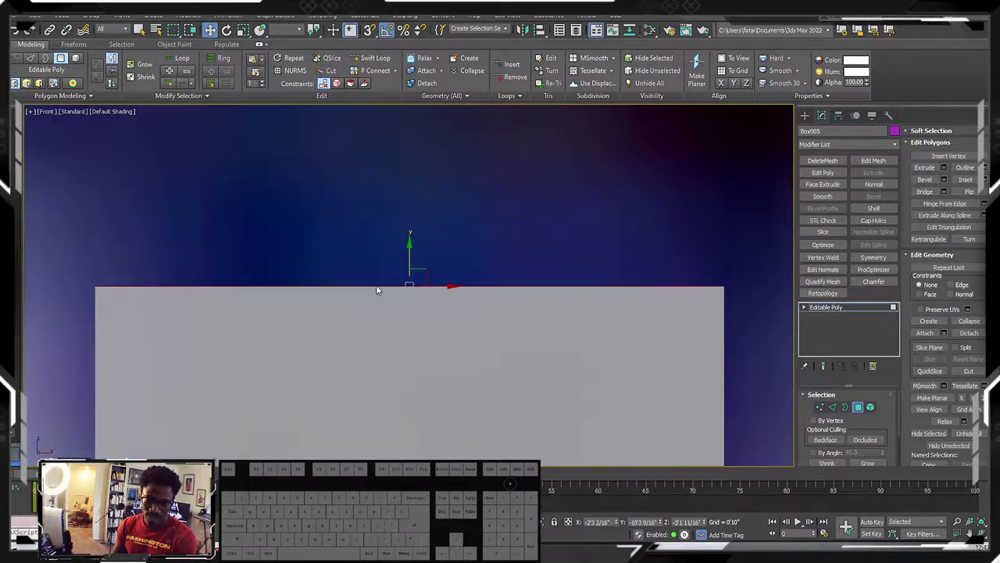
scroll(376, 284, "down", 6)
scroll(373, 295, "down", 4)
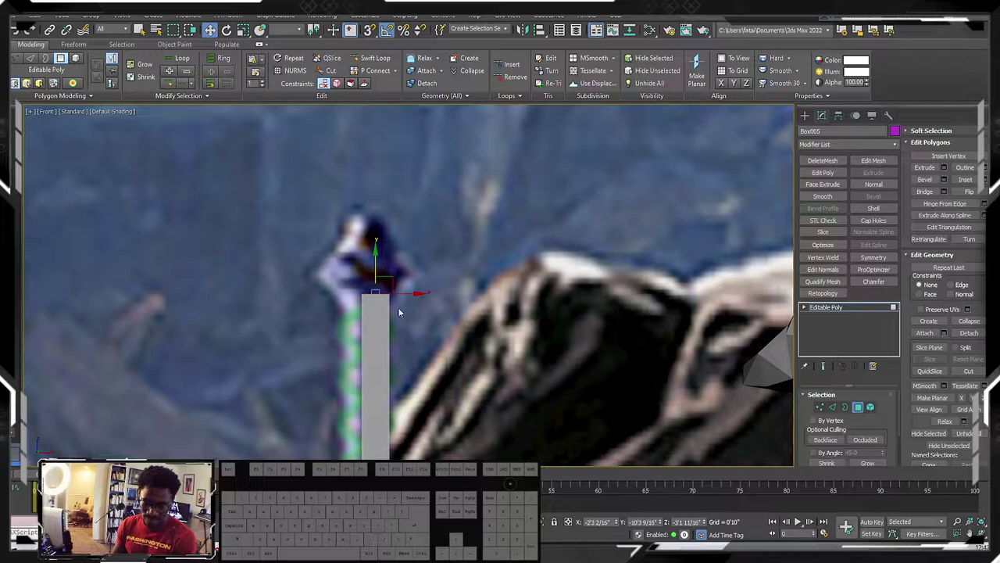
middle_click_drag(391, 309, 399, 316)
Step: Extrude the handle's top polygon upward in two segments to the top of the reference pommel, with edged faces displayed
left_click_drag(381, 274, 384, 197, "shift")
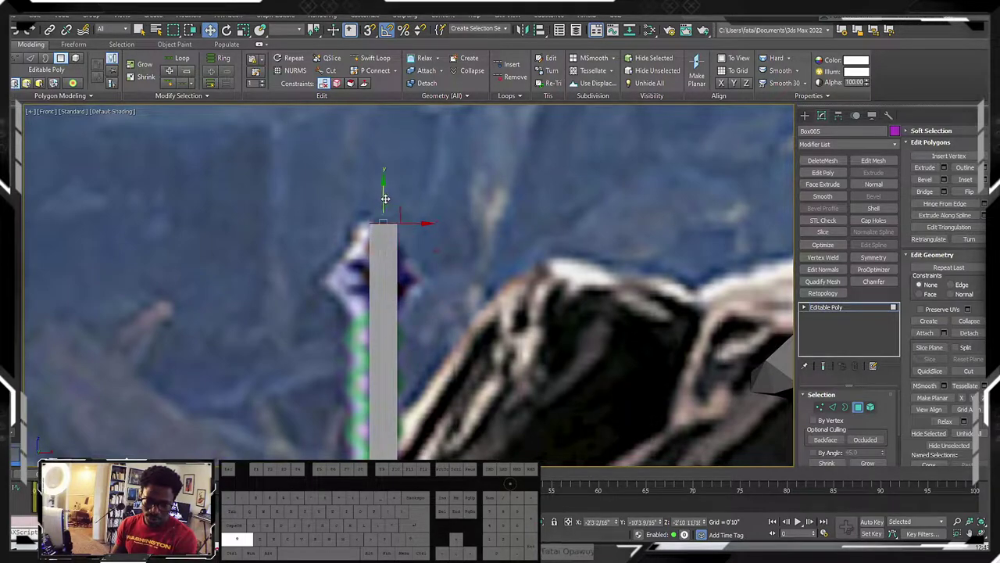
middle_click_drag(389, 212, 393, 228)
key("F4")
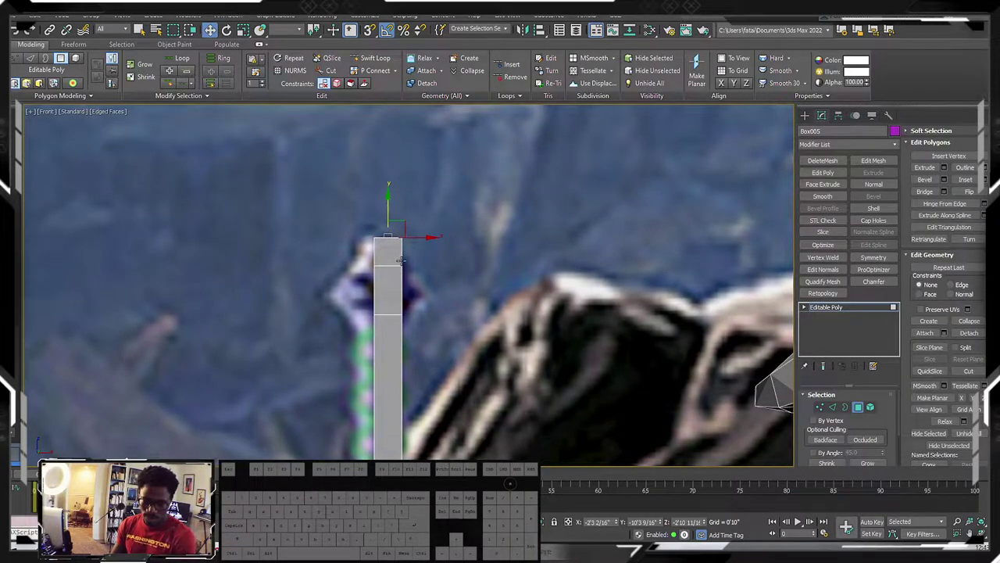
key("ctrl+z")
key("ctrl+z")
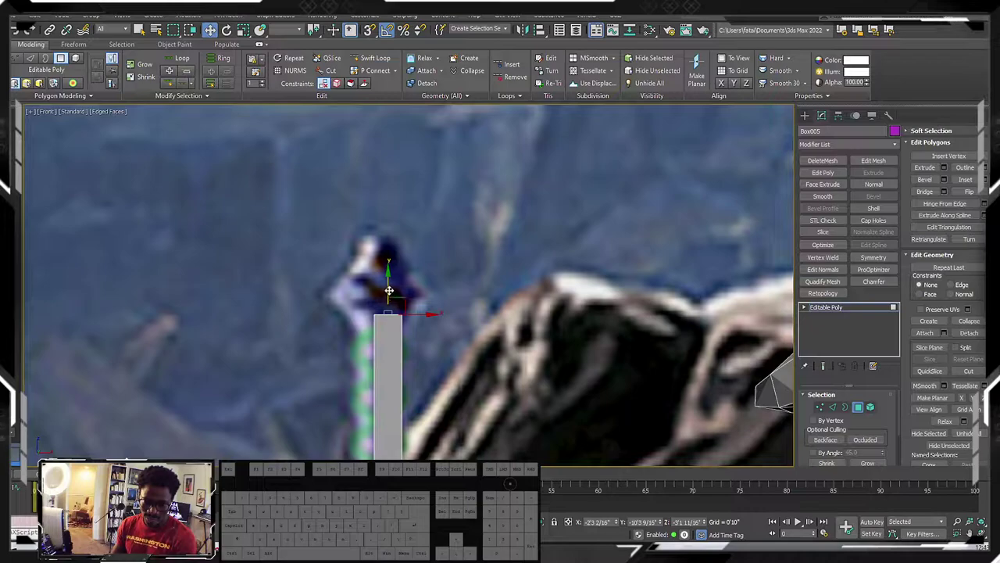
left_click_drag(383, 290, 385, 205, "shift")
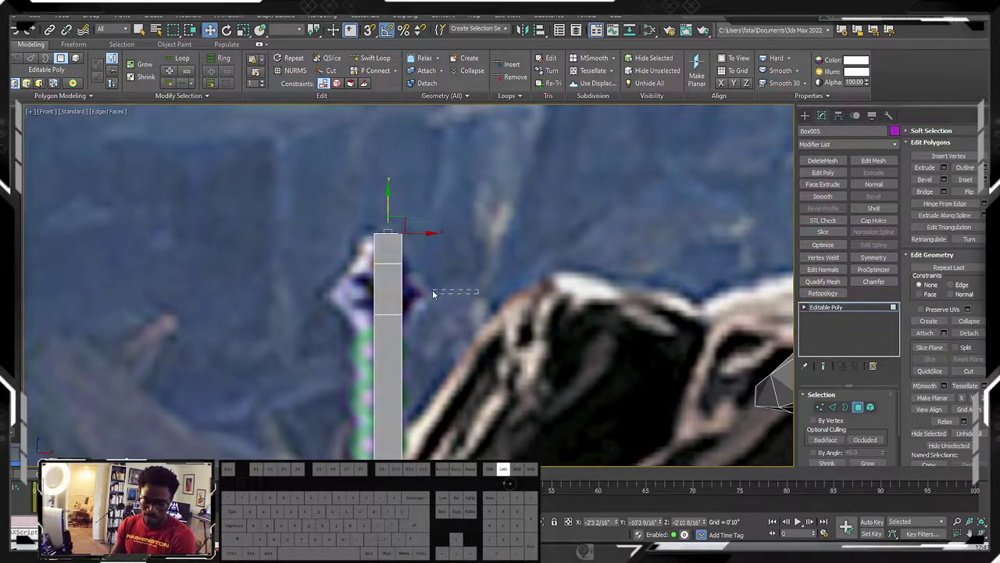
Step: Try to scale up the polygons of the lower pommel segment
mouse_move(315, 291)
left_mouse_down()
mouse_move(275, 289)
mouse_move(316, 302)
left_mouse_up()
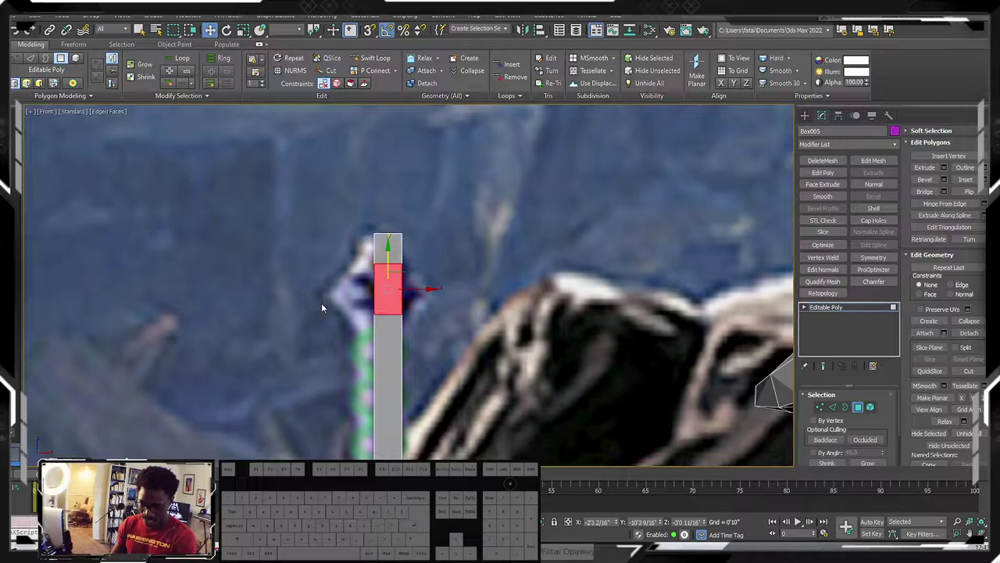
key("r")
left_click_drag(393, 286, 404, 303)
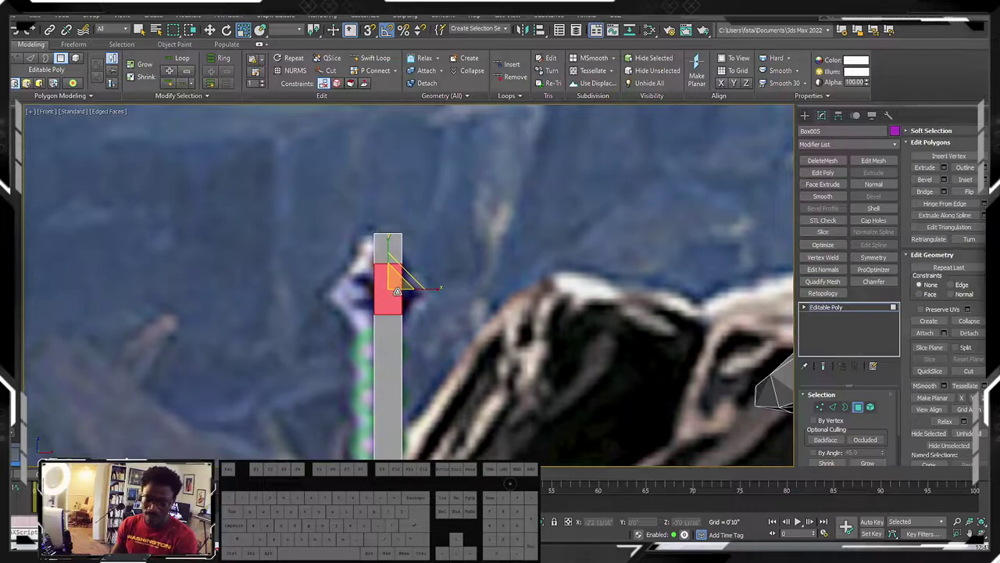
key("ctrl+z")
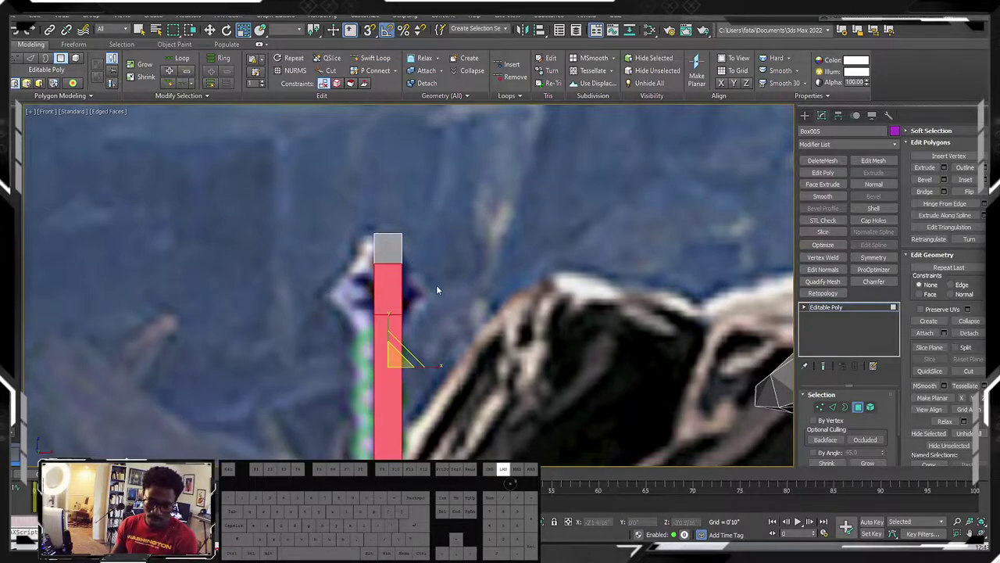
left_click(436, 289)
key("alt+1")
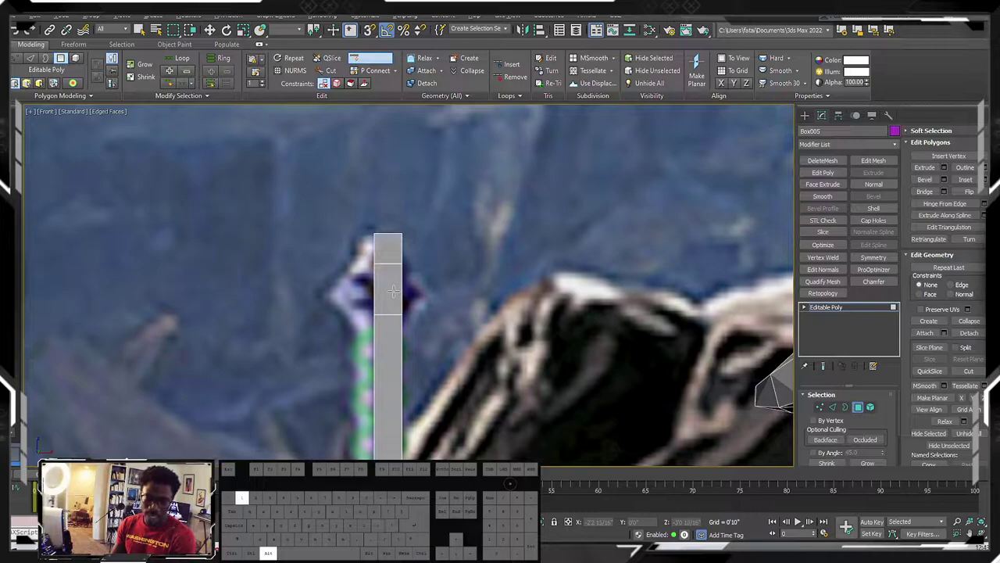
key("w")
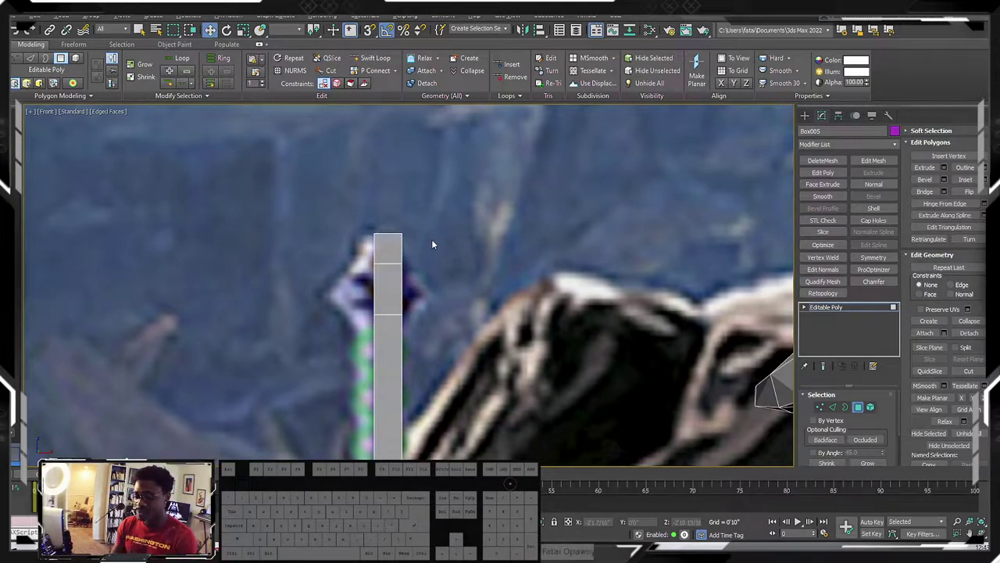
key("alt+1")
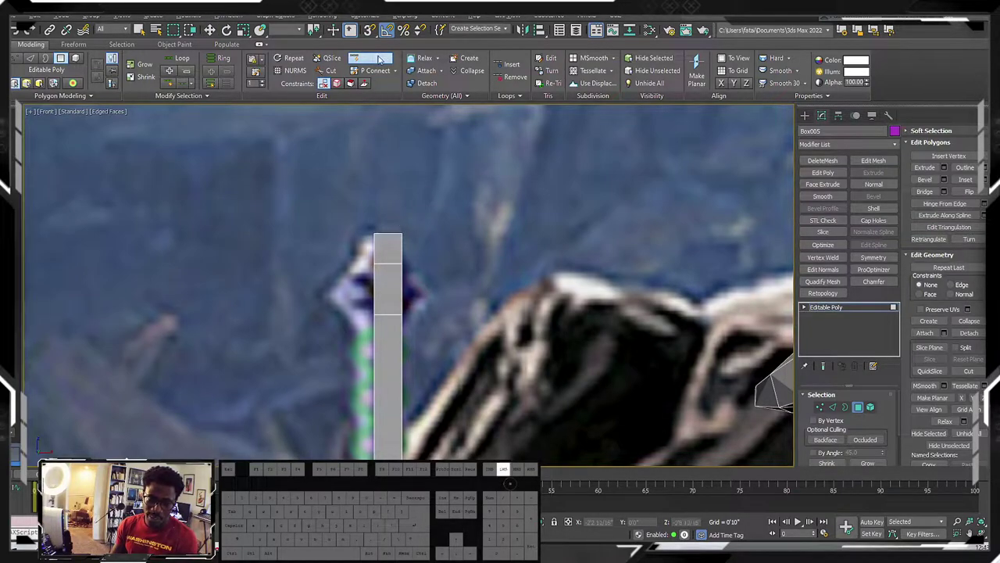
left_click(379, 61)
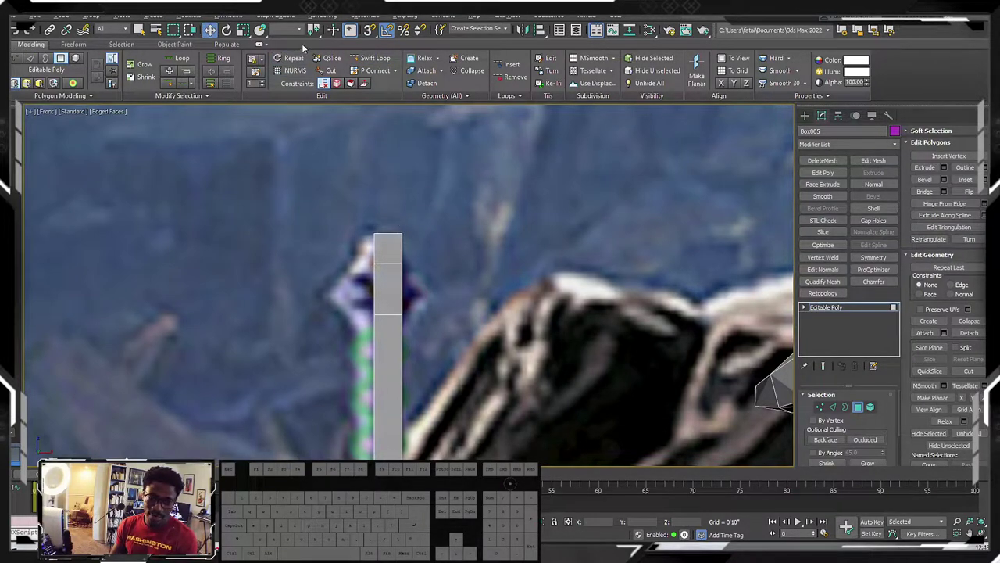
left_click(258, 45)
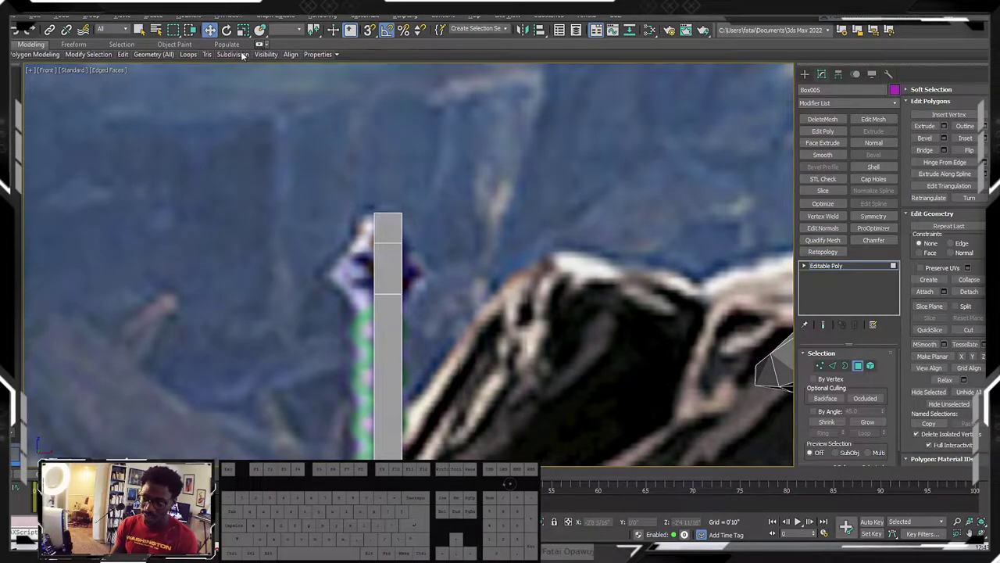
left_click(258, 45)
left_click(121, 45)
left_click(177, 45)
left_click(225, 45)
left_click(175, 45)
left_click(125, 46)
scroll(79, 47, "up", 2)
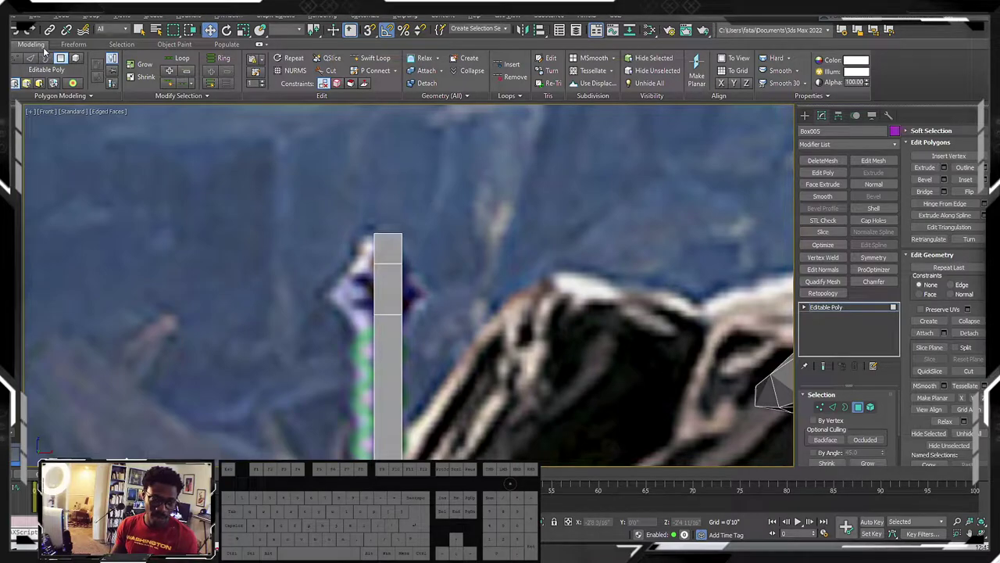
Step: Insert edge loops with Swift Loop just above and just below the lower pommel segment
left_click(382, 63)
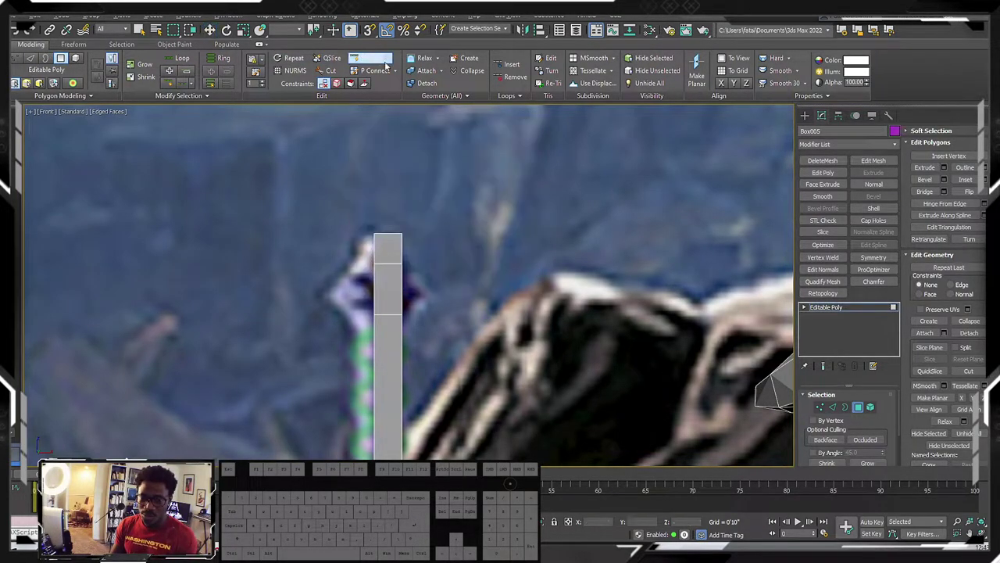
left_click(376, 261)
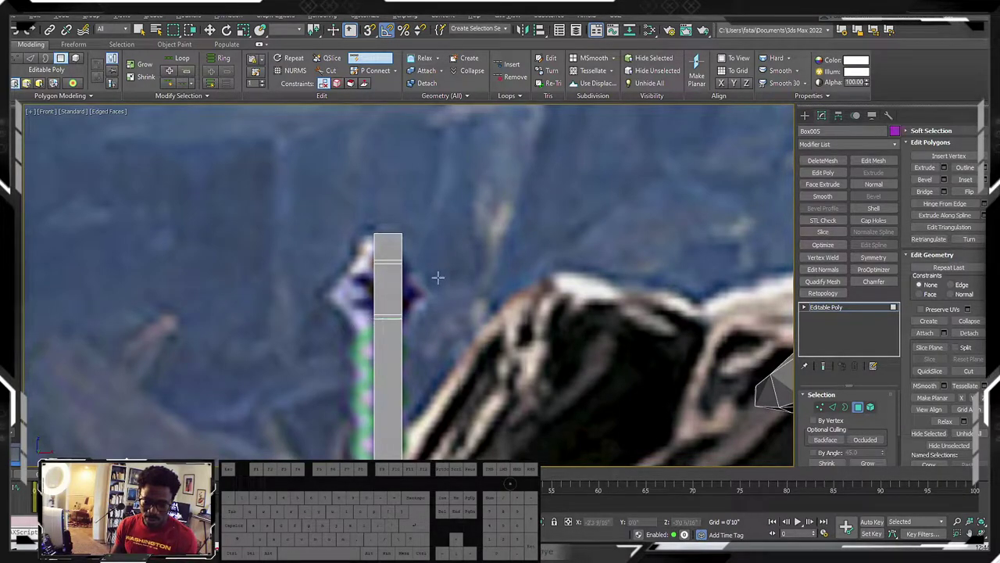
key("4")
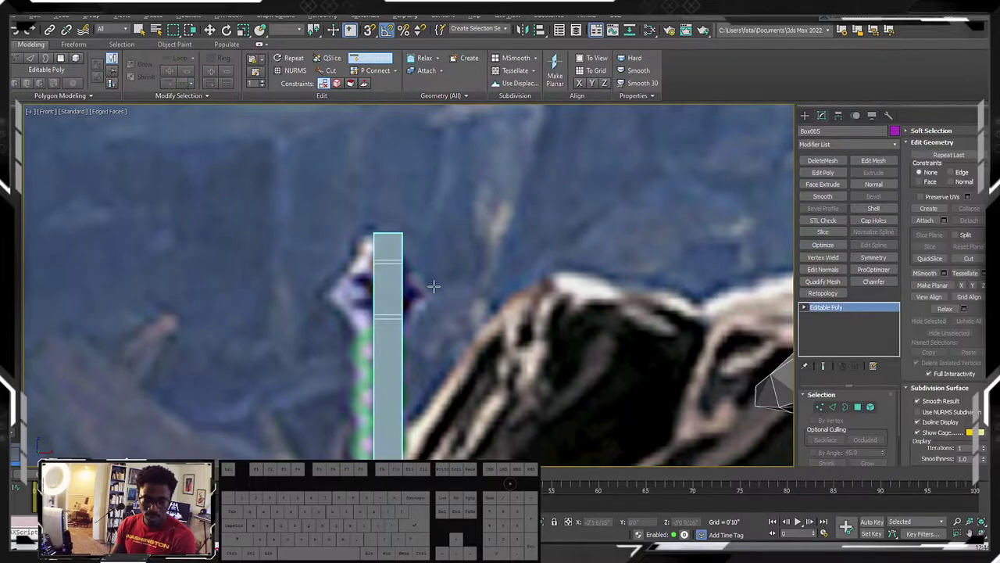
key("w")
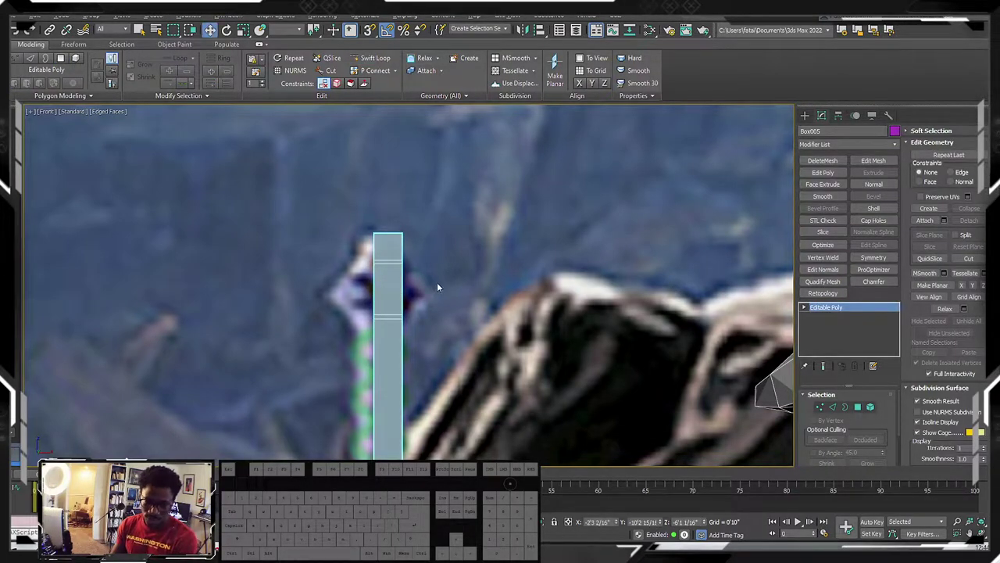
Step: Select the polygons of the lower pommel segment and scale them into a wide, flattened band matching the reference pommel
key("4")
left_click(388, 288)
middle_click_drag(439, 294, 420, 301)
key("r")
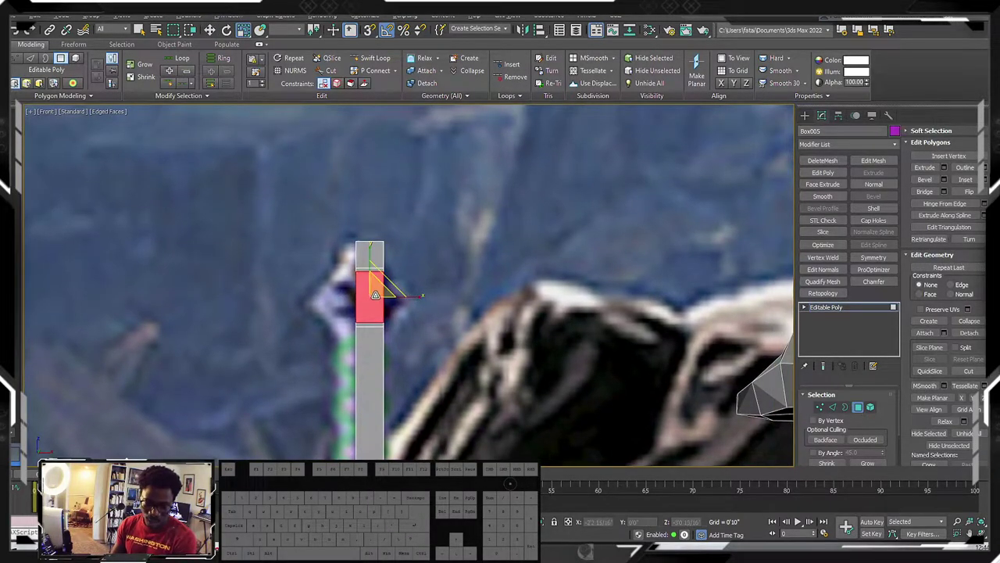
left_click_drag(375, 291, 376, 316)
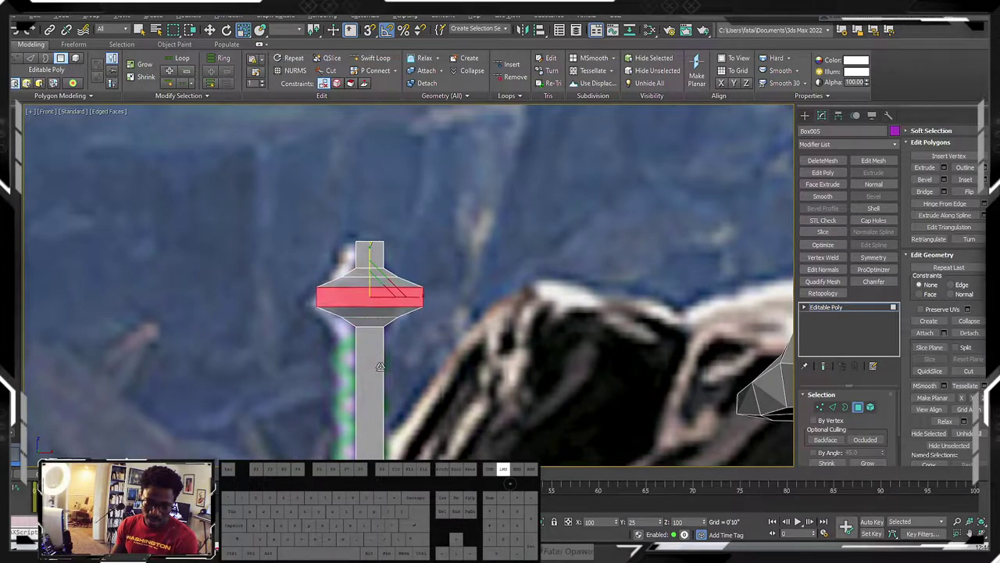
Step: Examine the reshaped pommel and the whole sword from an angle and against the reference image
scroll(387, 387, "down", 4)
middle_click_drag(387, 386, 406, 332)
scroll(364, 301, "down", 4)
scroll(376, 289, "up", 2)
scroll(362, 260, "up", 3)
middle_click_drag(361, 262, 354, 280, "alt")
scroll(352, 290, "down", 2)
key("f")
scroll(347, 287, "up", 10)
scroll(342, 282, "down", 8)
scroll(381, 281, "up", 8)
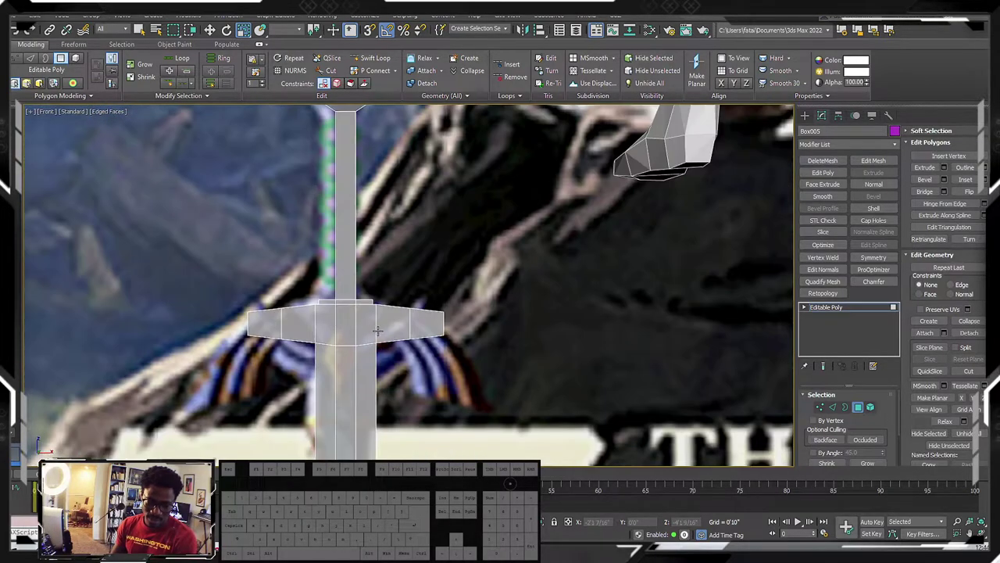
key("1")
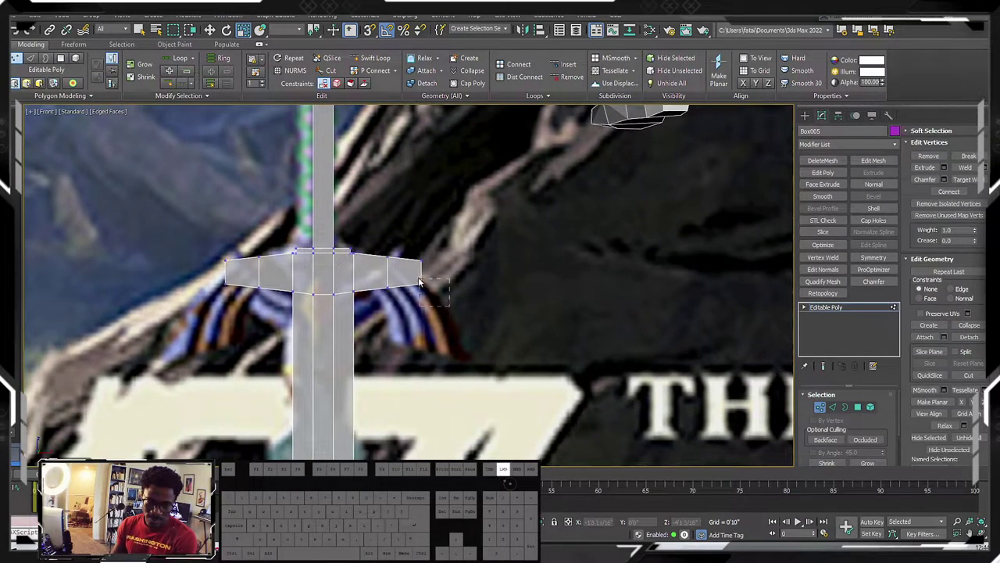
left_click_drag(401, 275, 397, 274)
middle_click_drag(395, 279, 382, 274)
scroll(379, 271, "down", 4)
scroll(338, 232, "up", 4)
middle_click_drag(348, 228, 354, 301)
scroll(347, 267, "down", 4)
scroll(344, 273, "up", 4)
scroll(351, 281, "down", 3)
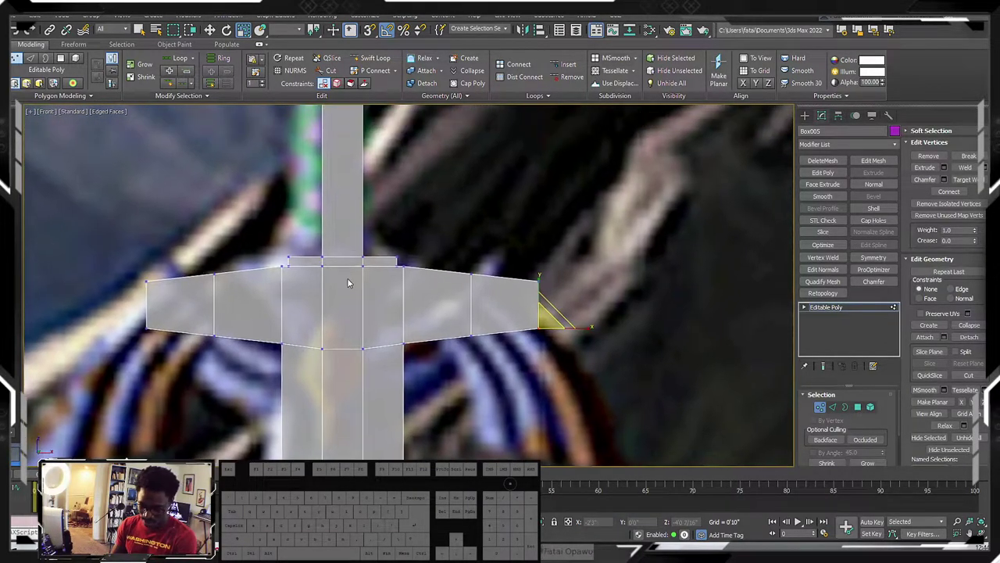
scroll(305, 255, "down", 2)
Step: Ring-select the short horizontal edges along the sword's centre and connect them with one segment to form a vertical centre line
key("2")
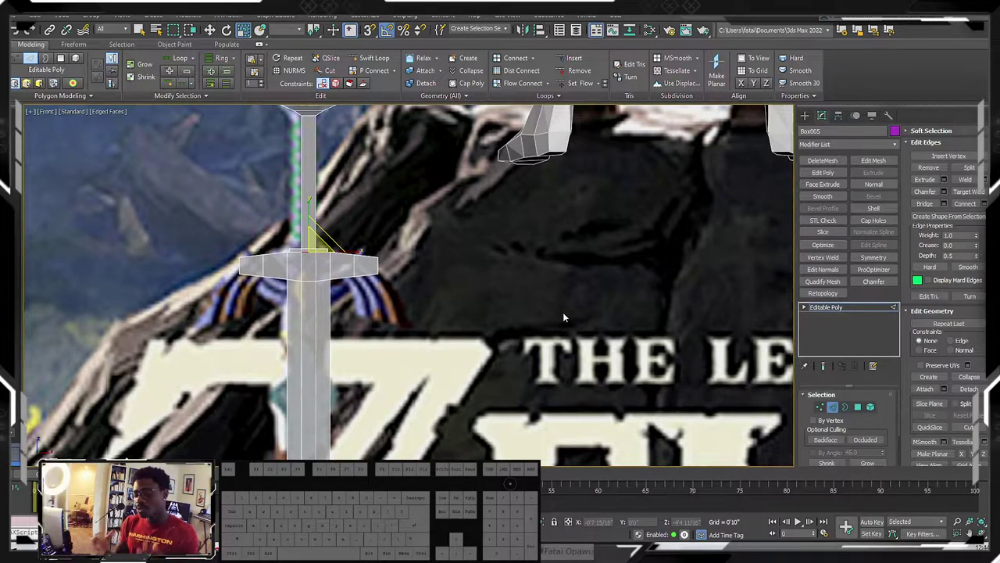
scroll(313, 250, "up", 2)
scroll(285, 261, "up", 3)
scroll(337, 267, "down", 4)
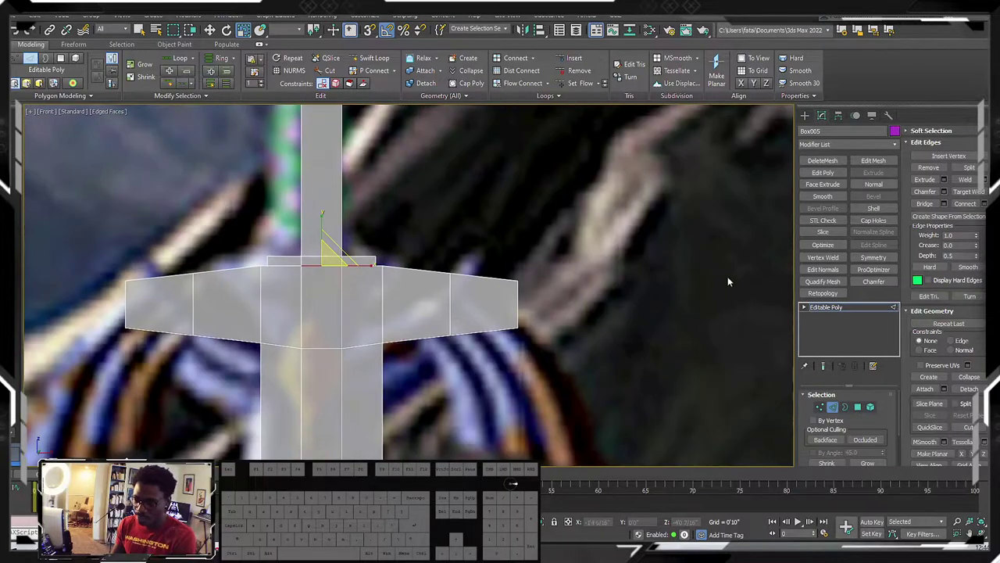
middle_click_drag(367, 313, 344, 325)
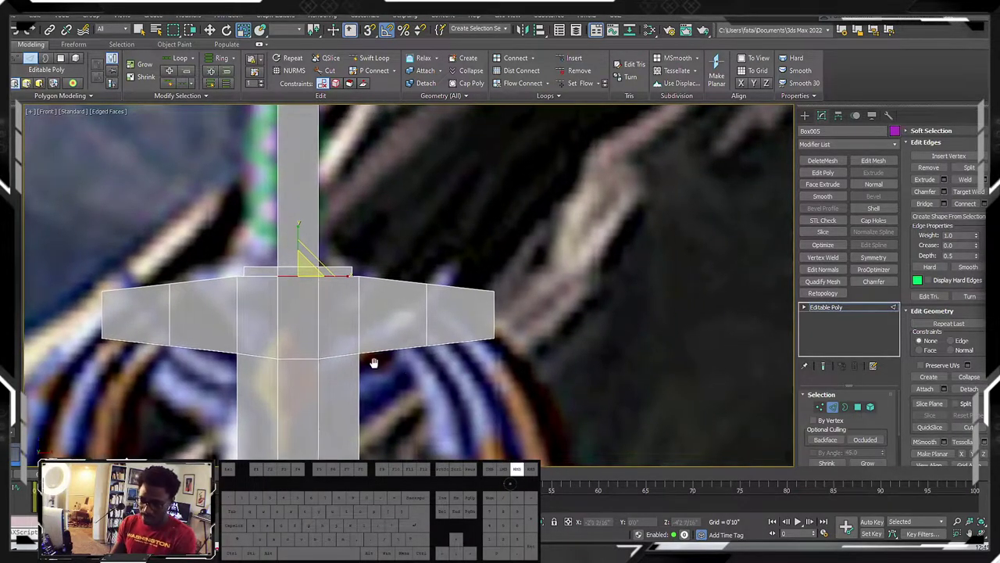
middle_click_drag(415, 357, 328, 325)
key("alt+r")
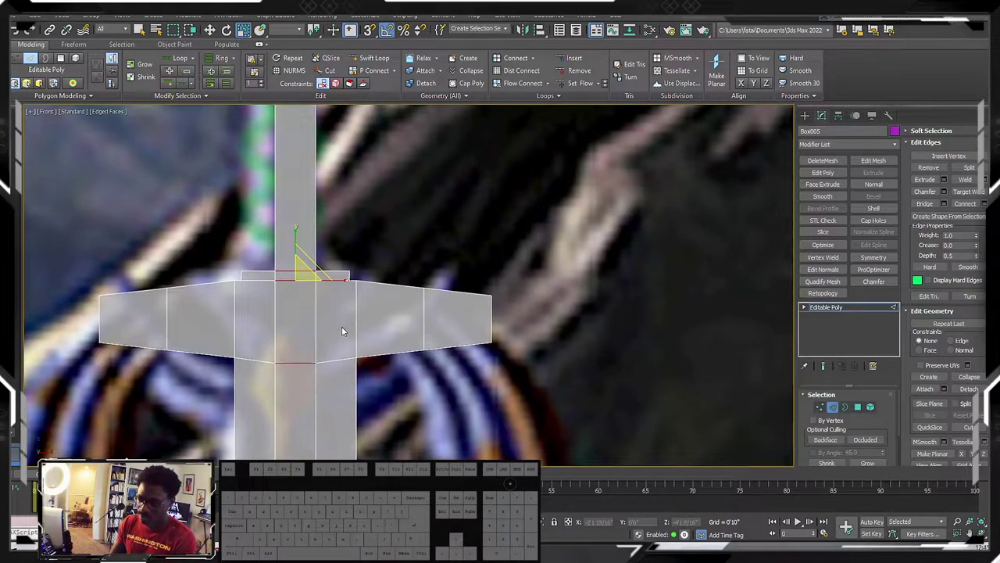
key("ctrl+z")
middle_click_drag(389, 318, 357, 325)
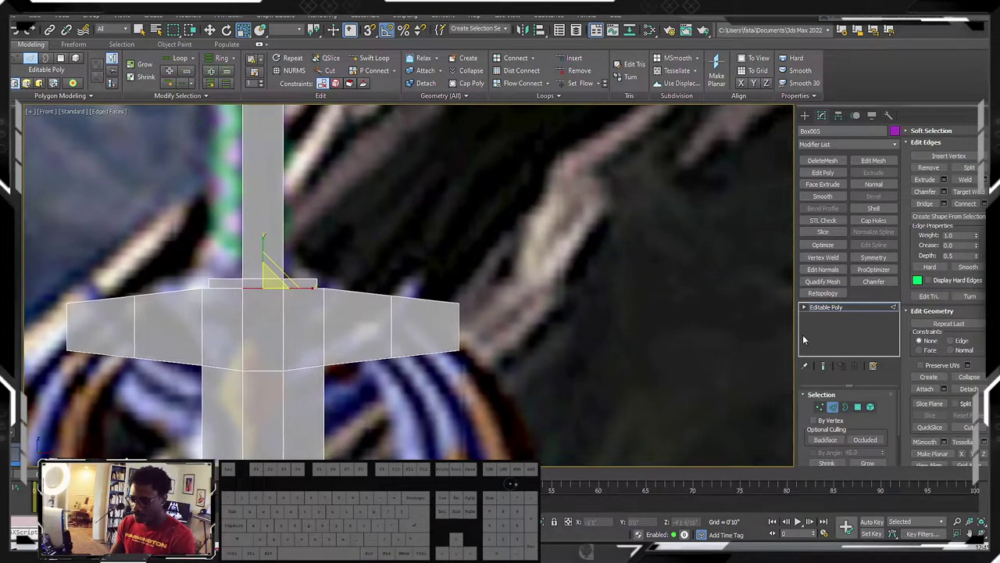
left_click_drag(888, 405, 874, 338)
left_click(824, 413)
scroll(462, 331, "up", 4)
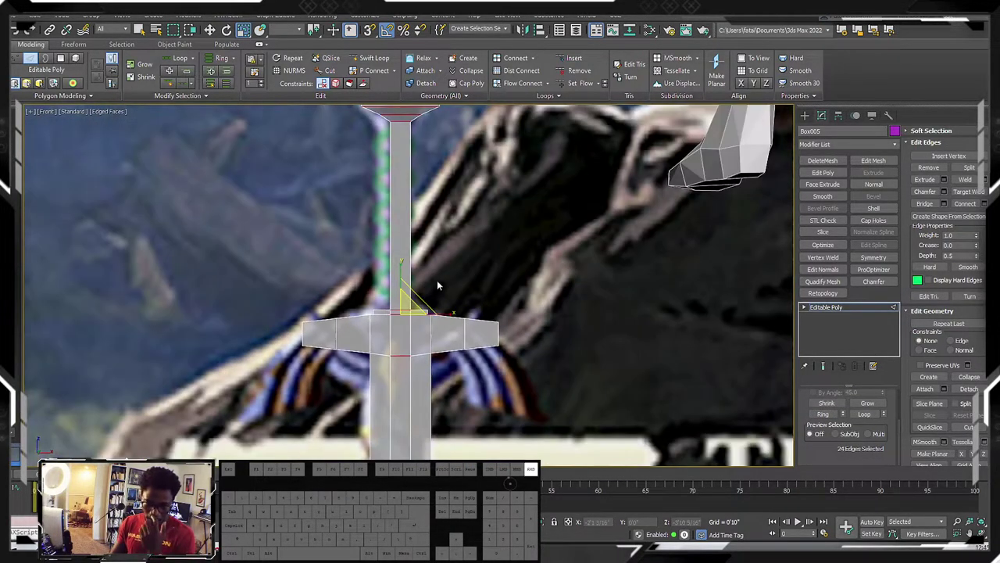
right_click(436, 281)
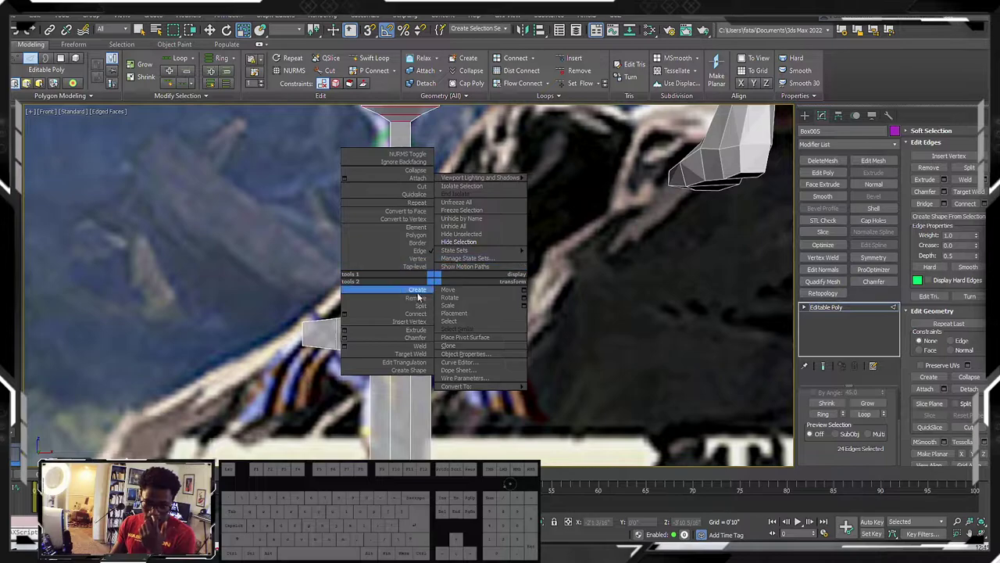
left_click(345, 314)
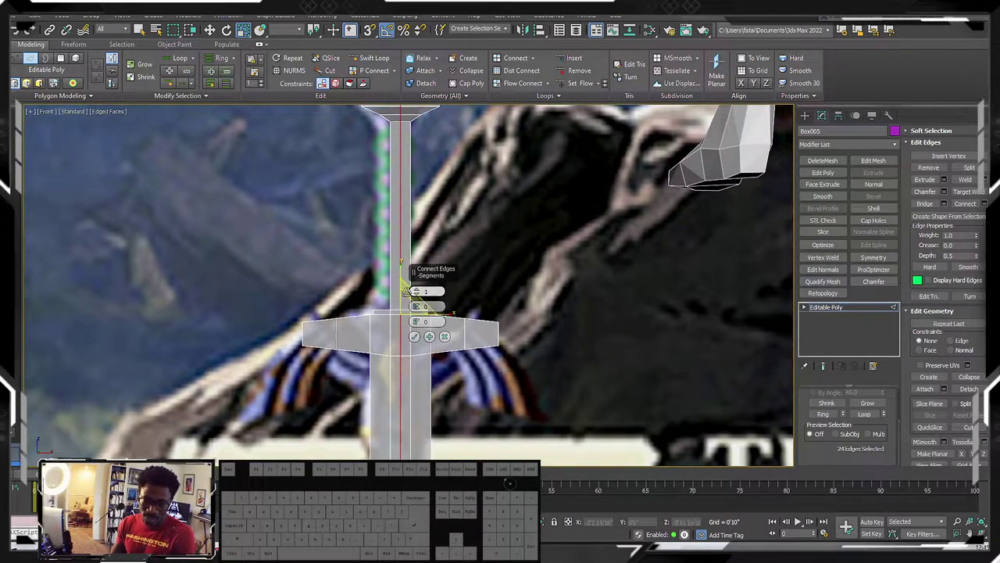
middle_click_drag(395, 165, 398, 243)
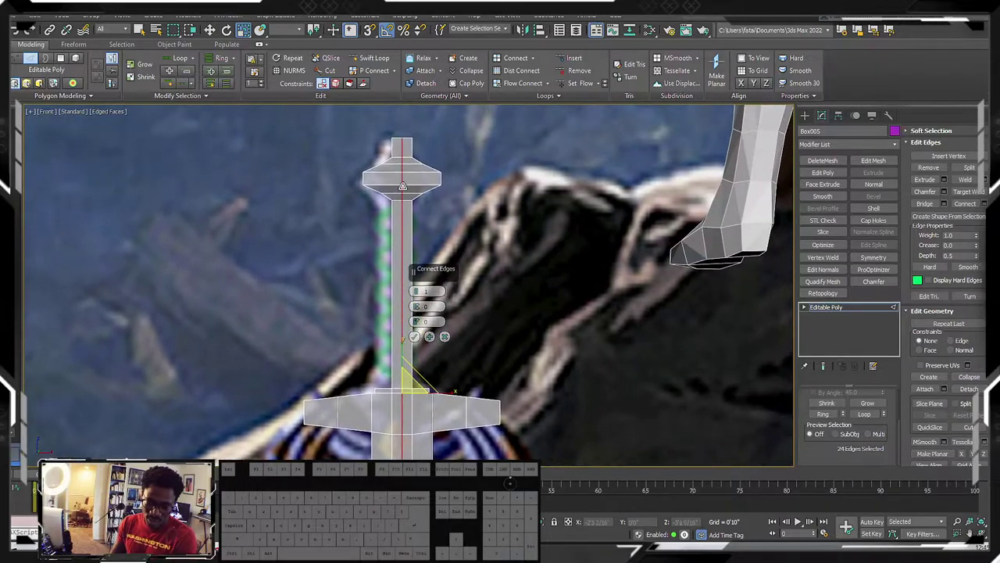
left_click(415, 336)
Step: Select all polygons on one side of the sword's new centre line and delete that half
scroll(434, 215, "down", 10)
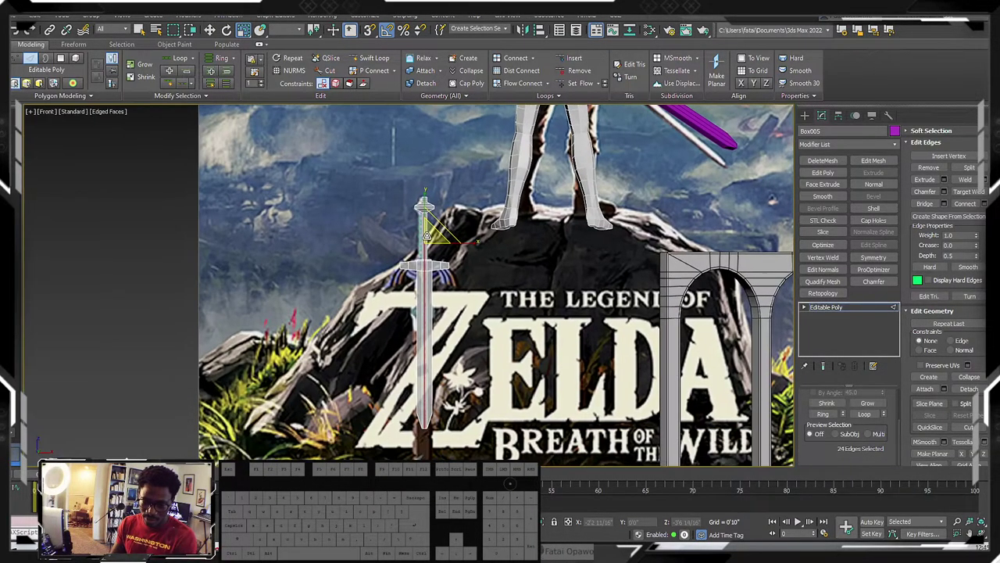
middle_click_drag(550, 313, 541, 335)
key("4")
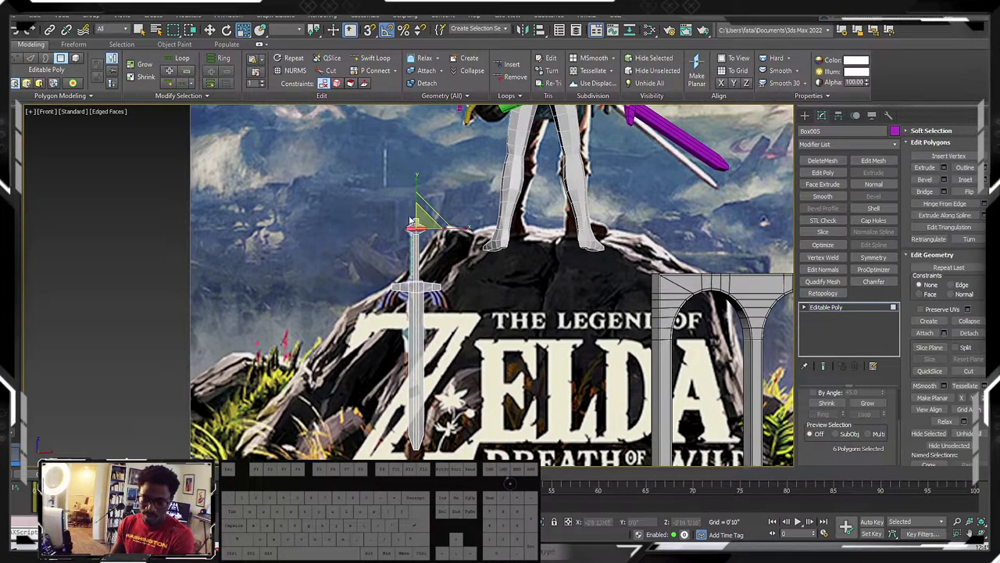
middle_click_drag(382, 200, 387, 176)
left_click_drag(382, 177, 435, 312)
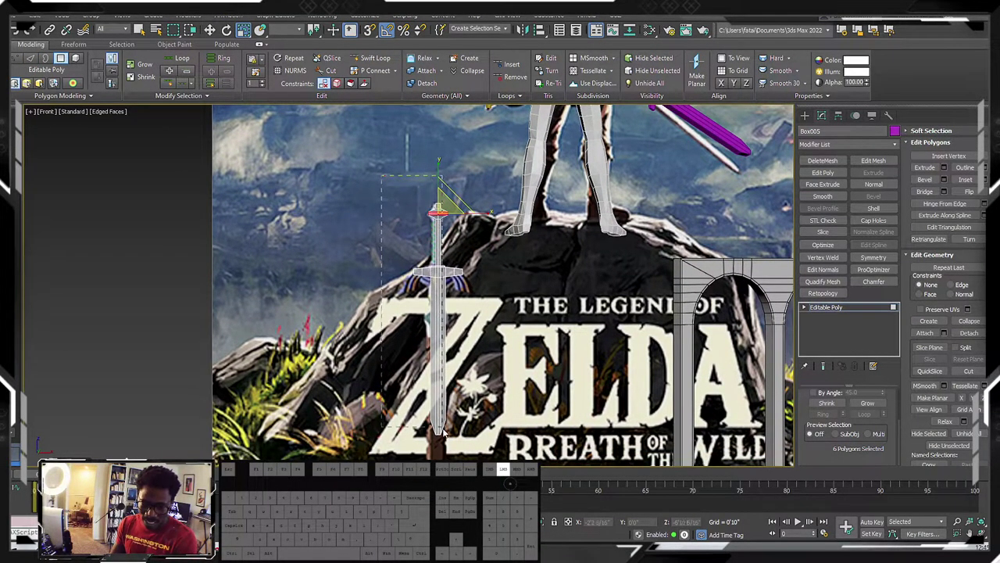
left_click_drag(440, 445, 440, 446)
scroll(437, 312, "up", 5)
scroll(456, 346, "down", 1)
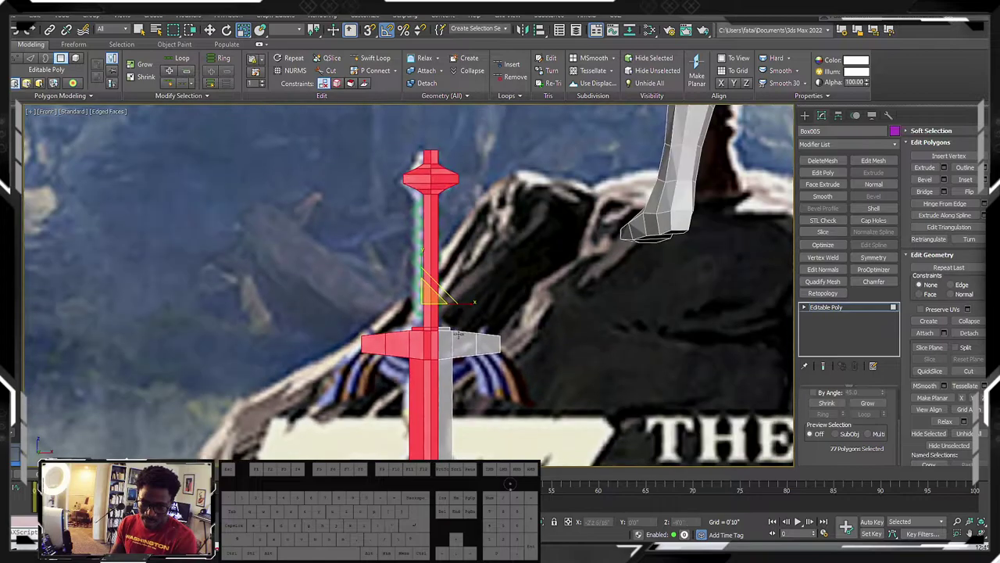
middle_click_drag(456, 346, 450, 371)
left_click_drag(495, 293, 424, 153, "alt")
middle_click_drag(479, 342, 455, 272)
left_click_drag(486, 382, 446, 312, "alt")
left_click_drag(406, 243, 407, 243, "alt")
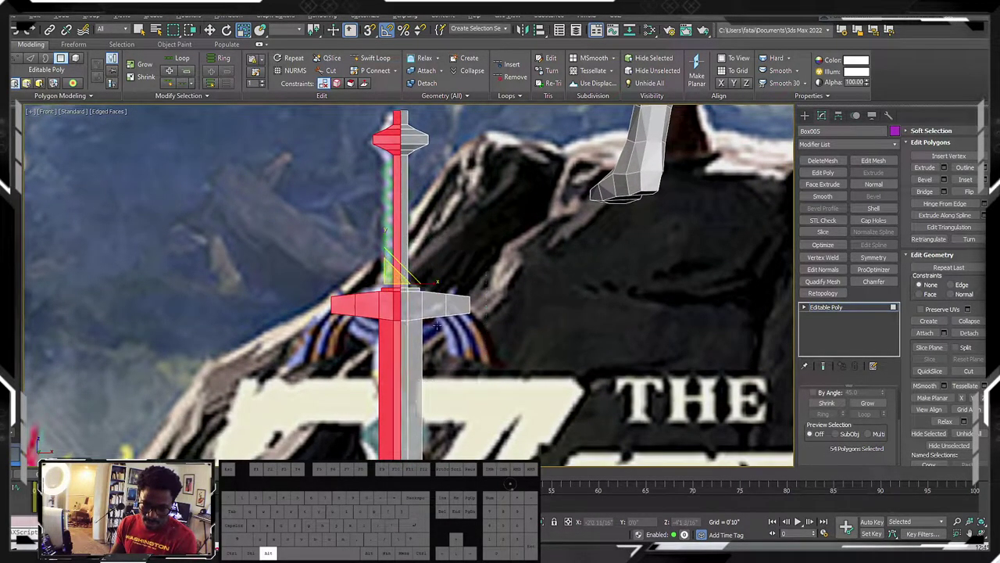
scroll(407, 258, "down", 3)
scroll(418, 375, "up", 4)
scroll(419, 391, "down", 1)
key("Delete")
Step: Add a Symmetry modifier to the half sword and set its mirror axis to Y
scroll(394, 223, "down", 2)
middle_click_drag(398, 144, 400, 262)
scroll(393, 222, "up", 5)
scroll(400, 261, "down", 2)
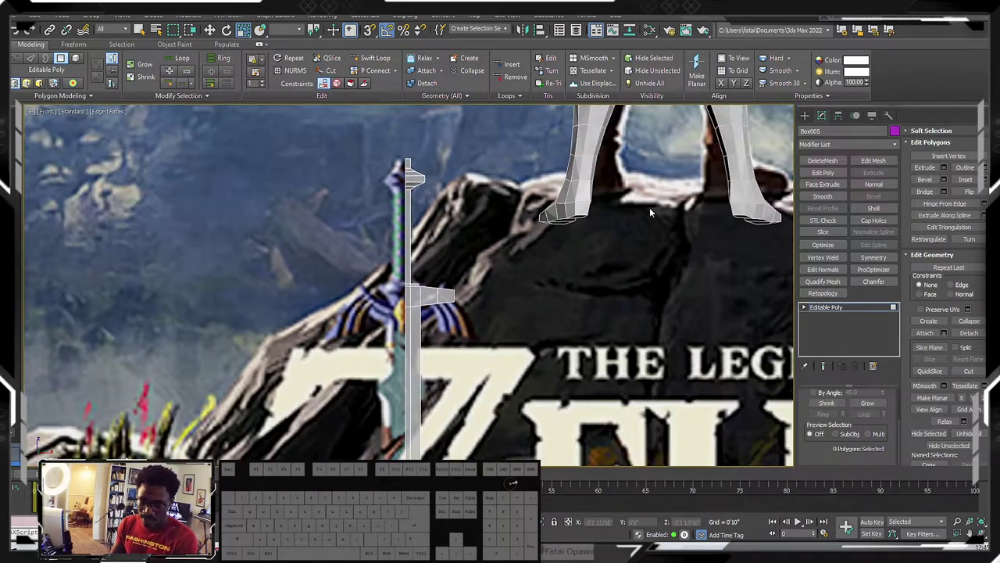
left_click(869, 257)
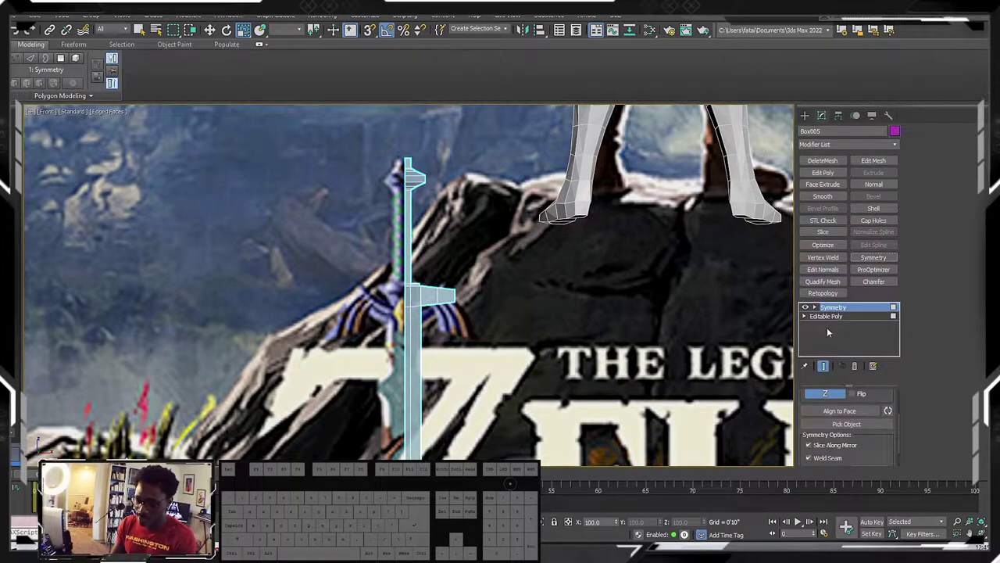
left_click(825, 408)
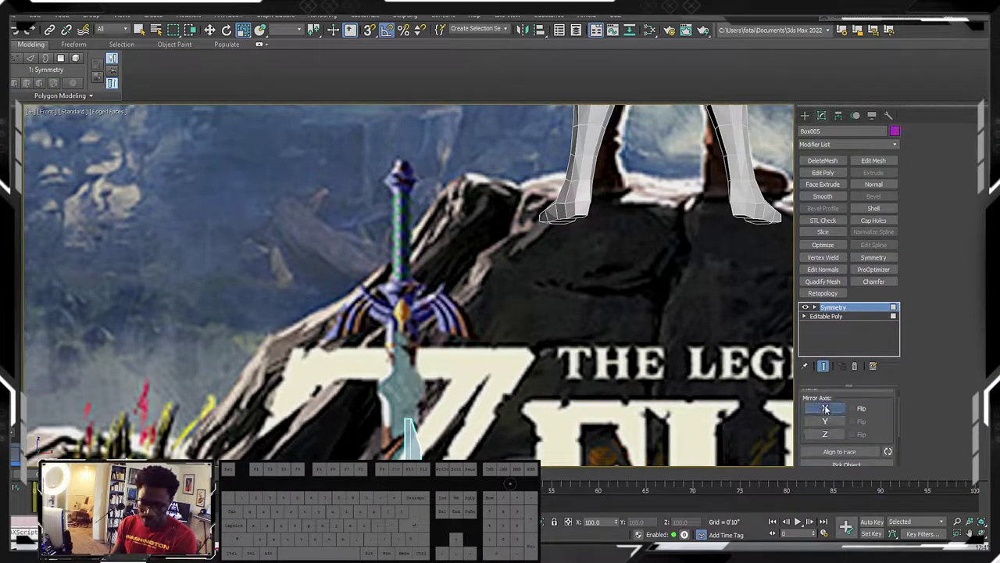
left_click(825, 421)
scroll(500, 266, "down", 3)
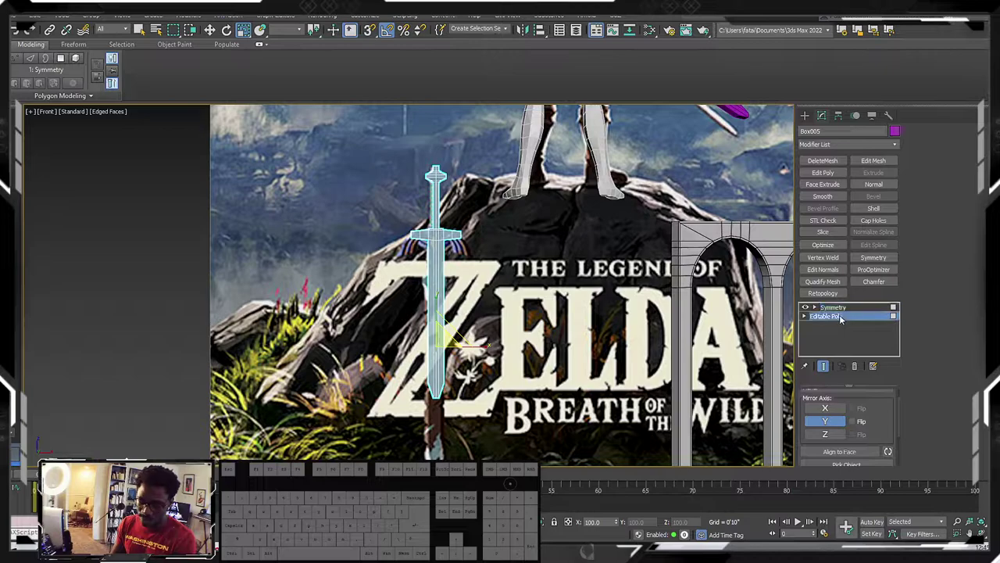
Step: Return to the Editable Poly level at vertex editing, with the mirrored end result shown
left_click(841, 315)
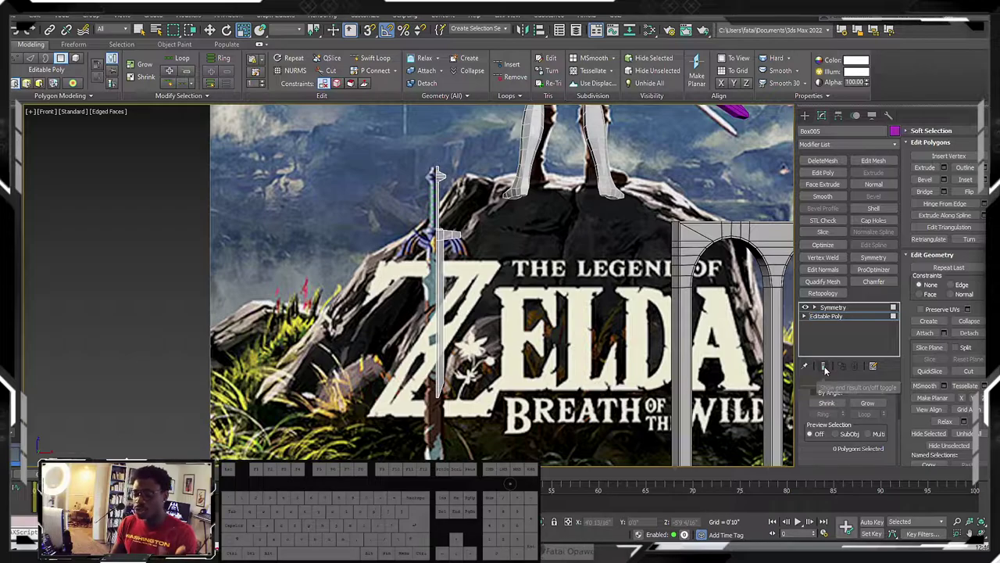
left_click(824, 369)
middle_click_drag(435, 413, 442, 343)
key("2")
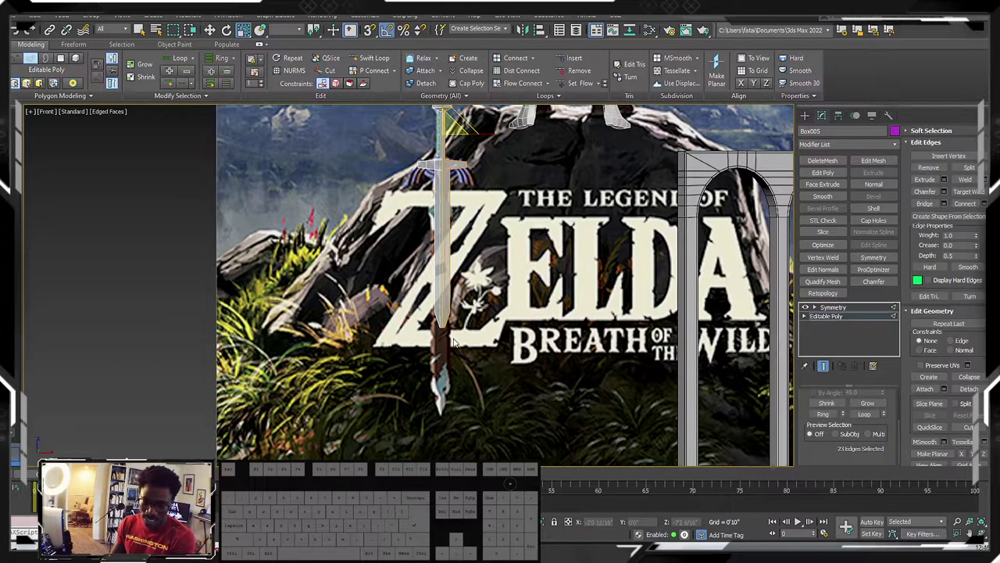
scroll(474, 300, "down", 2)
scroll(475, 305, "up", 5)
key("1")
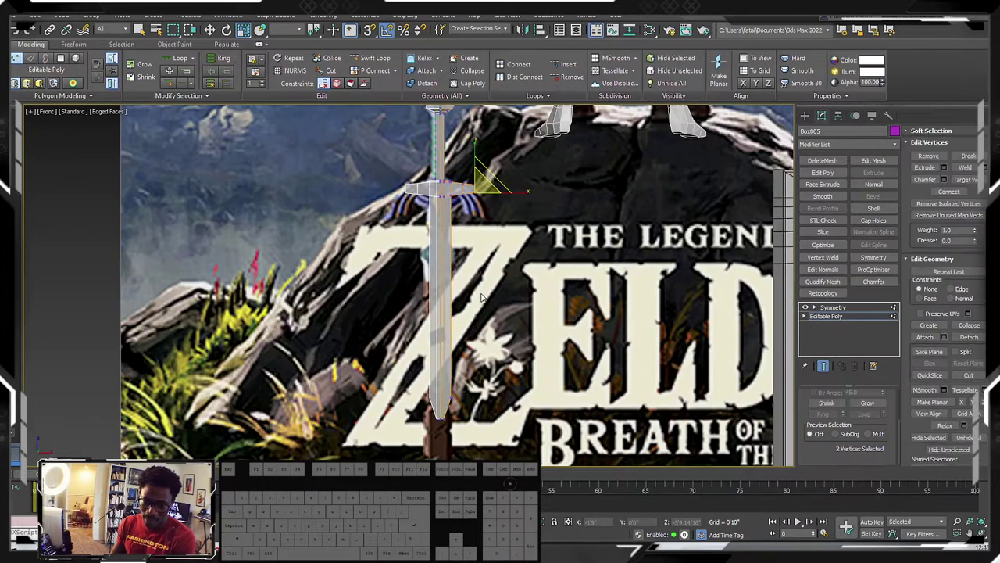
Step: Move the blade tip vertices down to lengthen the blade to the tip of the reference sword
middle_click_drag(475, 324, 472, 286)
left_click_drag(488, 370, 422, 339)
scroll(446, 337, "up", 2)
middle_click_drag(447, 338, 444, 253)
key("w")
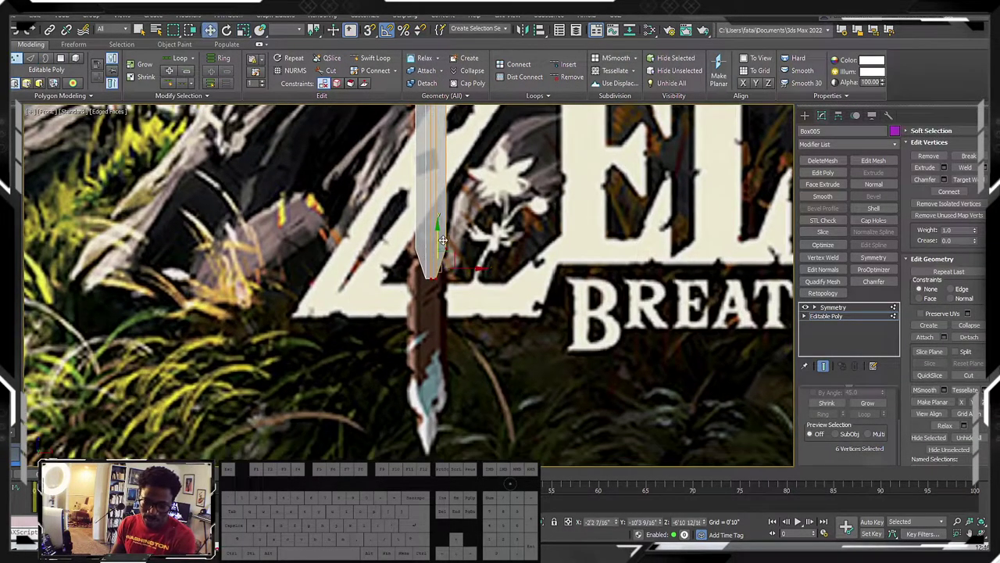
left_click_drag(436, 231, 443, 407)
middle_click_drag(443, 407, 474, 428)
Step: Select the outer vertices of the crossguard arm and move them inward to shorten the arms
scroll(473, 390, "down", 5)
scroll(486, 229, "up", 6)
middle_click_drag(473, 259, 471, 239)
scroll(531, 299, "up", 1)
middle_click_drag(532, 299, 523, 288)
left_click_drag(575, 306, 473, 274)
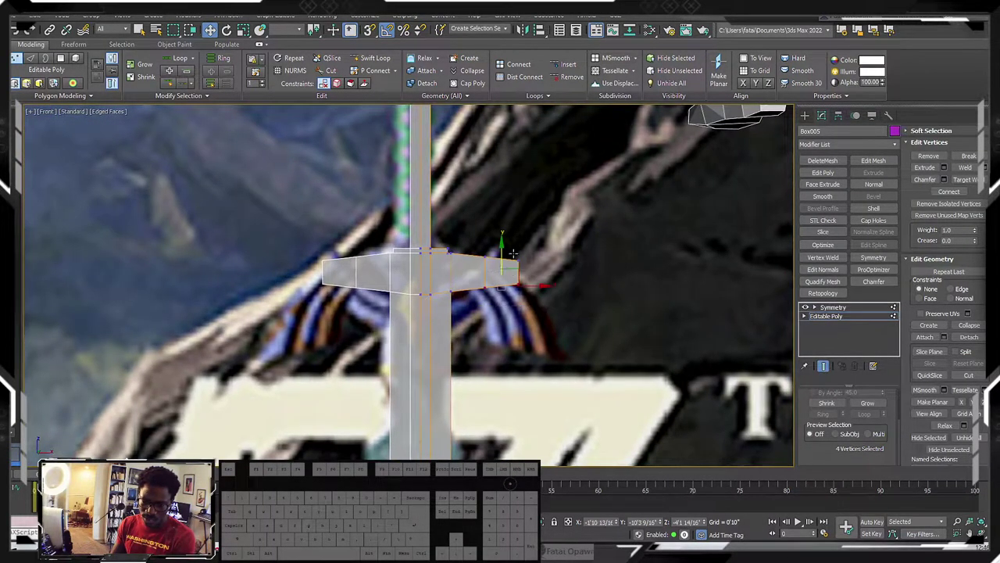
scroll(558, 306, "up", 3)
middle_click_drag(470, 241, 475, 257)
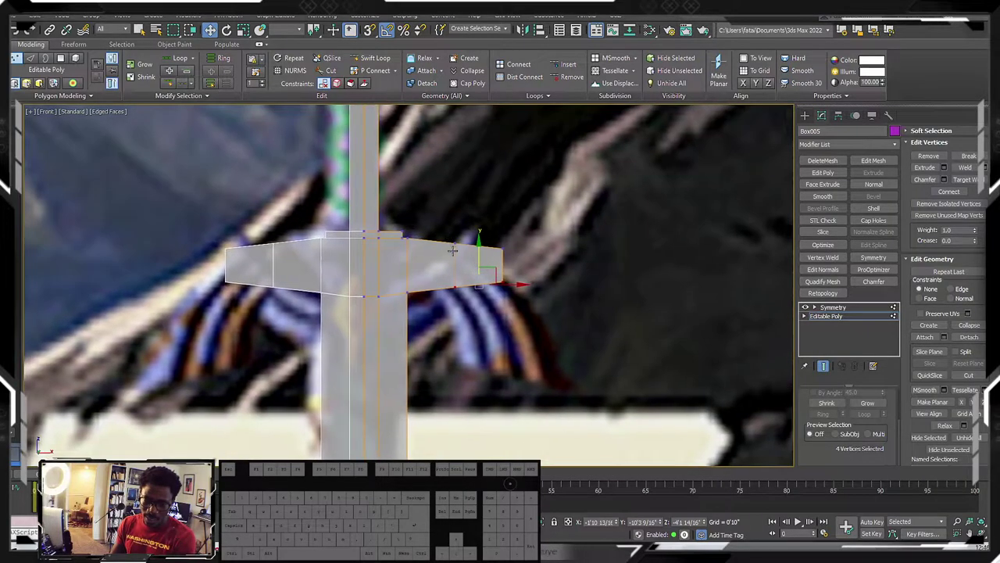
middle_click_drag(409, 269, 455, 259)
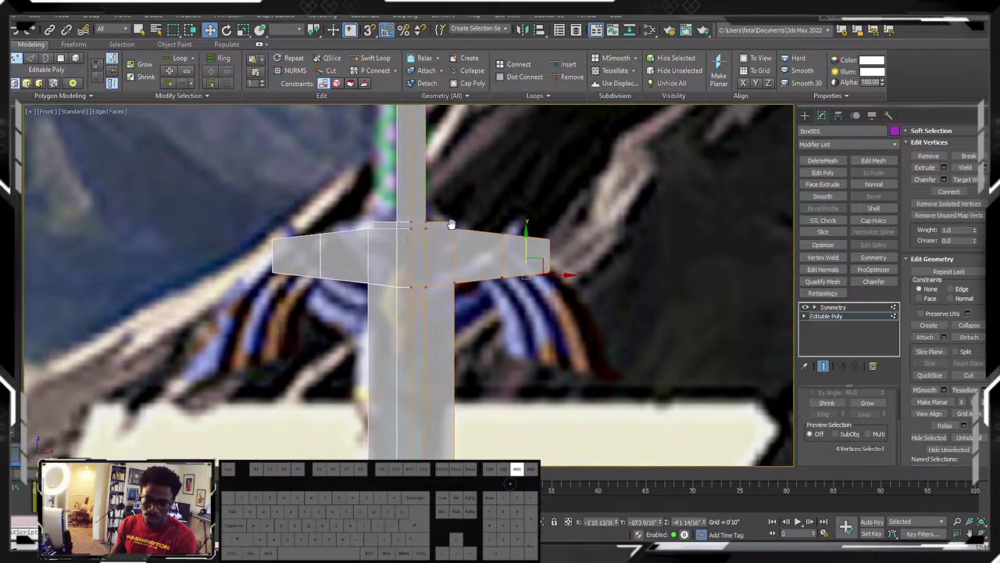
scroll(451, 231, "up", 3)
scroll(442, 228, "down", 3)
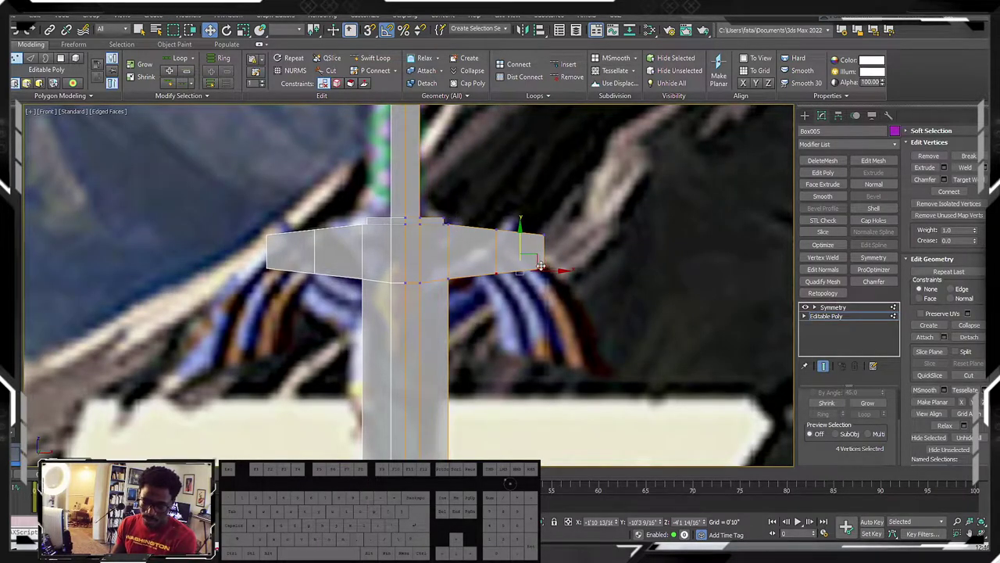
left_click_drag(581, 318, 485, 216)
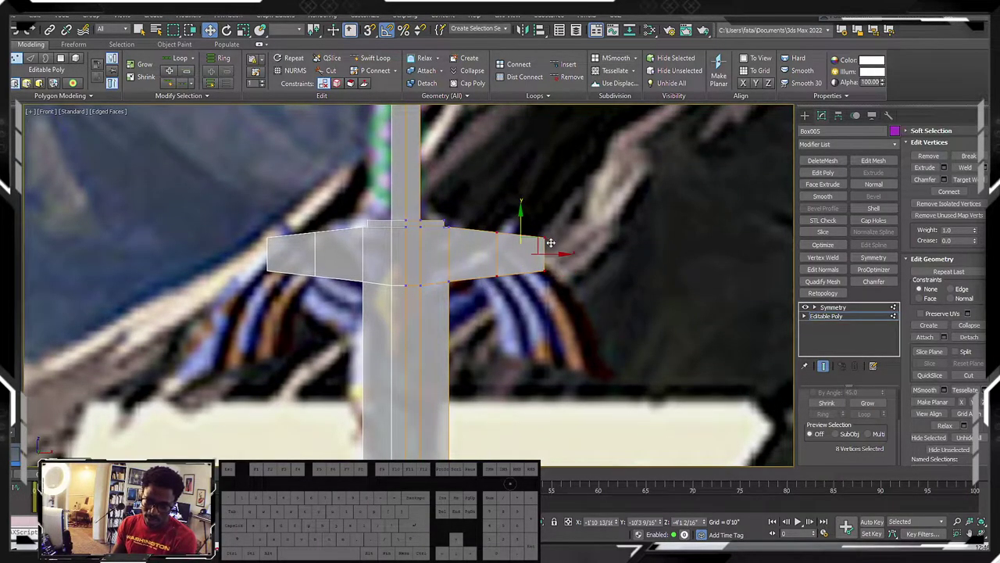
left_click_drag(553, 256, 522, 262)
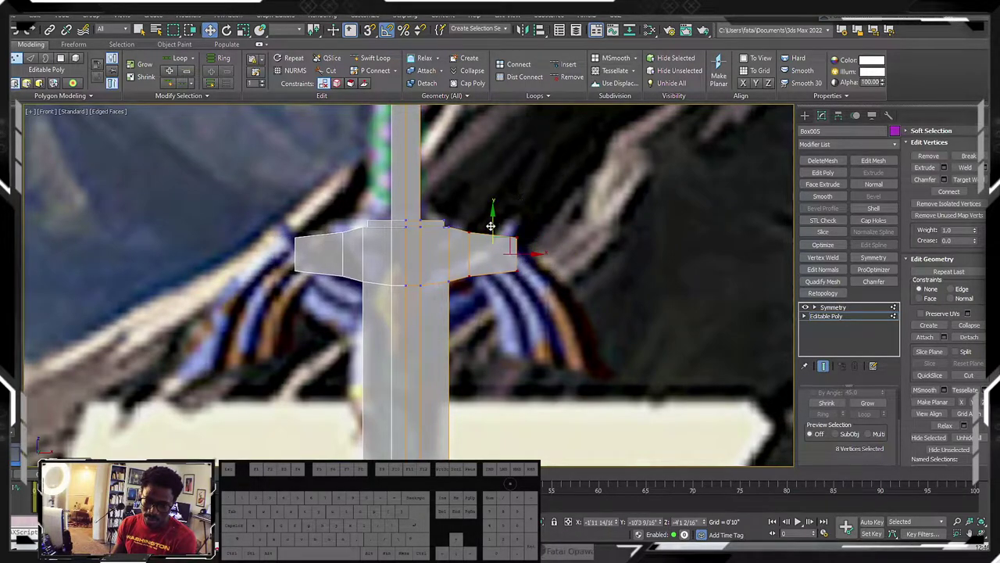
Step: Move the crossguard's outer and lower vertices down to make its centre taller and drop the arms
left_click_drag(492, 217, 475, 259)
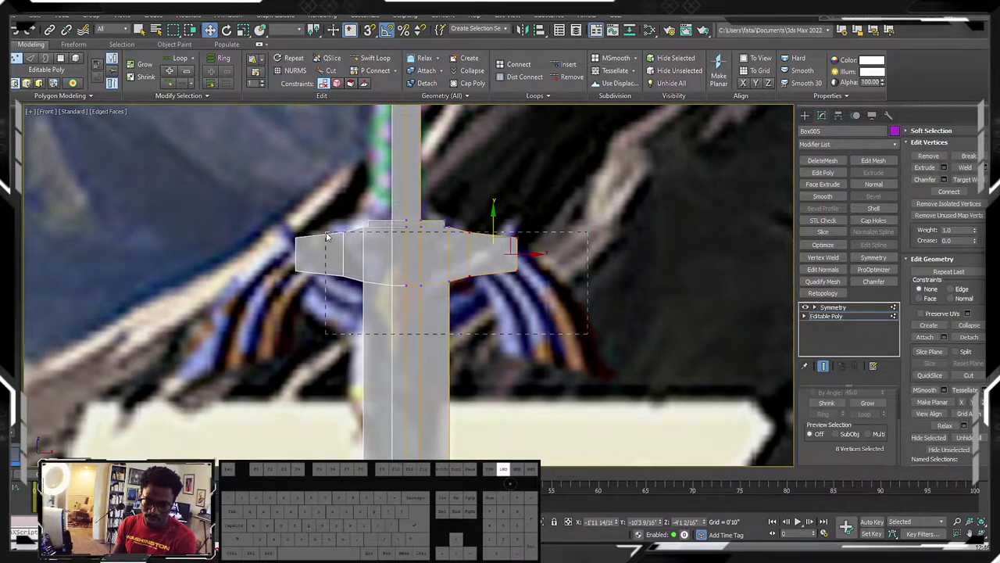
left_click_drag(306, 243, 267, 252)
left_click_drag(452, 249, 452, 314)
left_click_drag(479, 212, 446, 188)
left_click(407, 202)
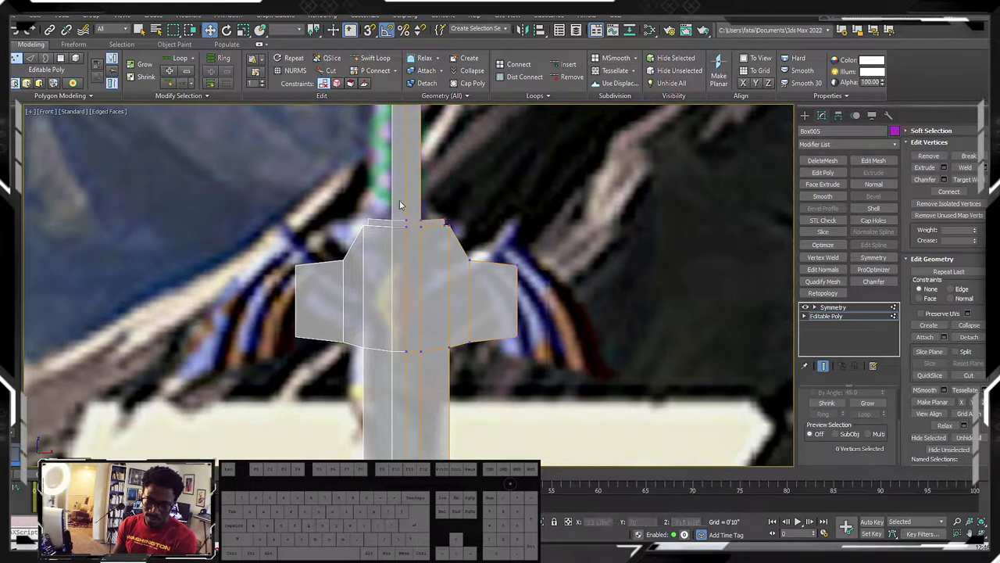
Step: Raise the collar vertices beside the handle into a sloped shoulder and nudge the arm's inner upper vertices up
left_click_drag(433, 224, 416, 175)
left_click_drag(465, 240, 440, 217)
left_click_drag(478, 268, 470, 226)
Step: Raise the crossguard's outer end vertices and lower edge vertices to shape the arms into upswept, pointed wings
left_click_drag(543, 350, 516, 268)
left_click(517, 219)
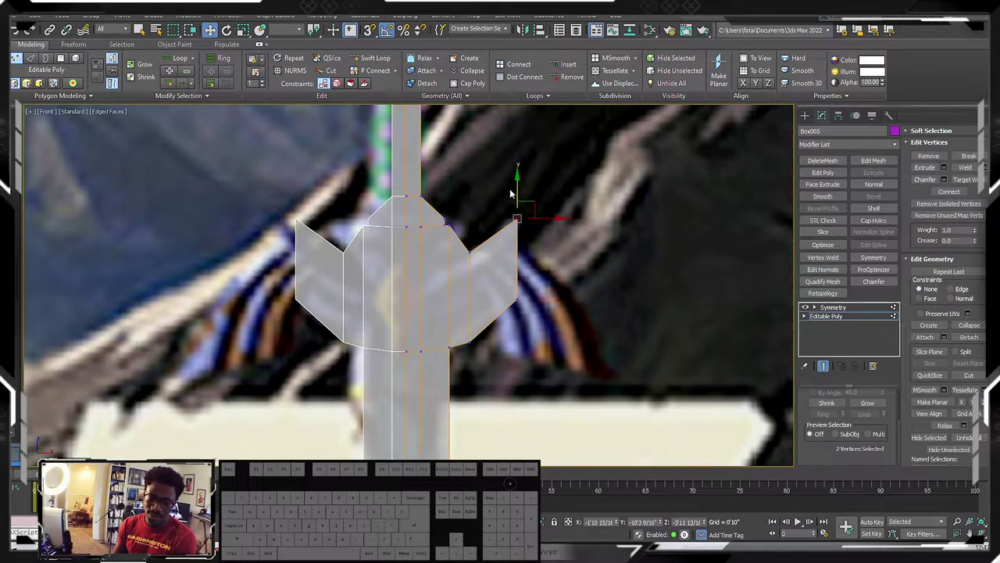
left_click_drag(516, 195, 513, 187)
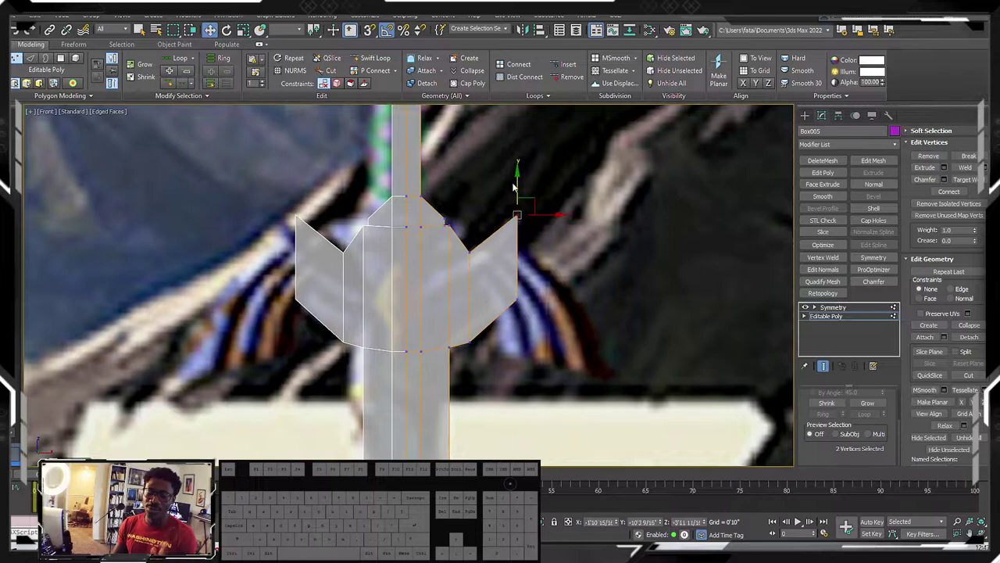
left_click_drag(471, 367, 458, 295)
left_click_drag(525, 341, 522, 242)
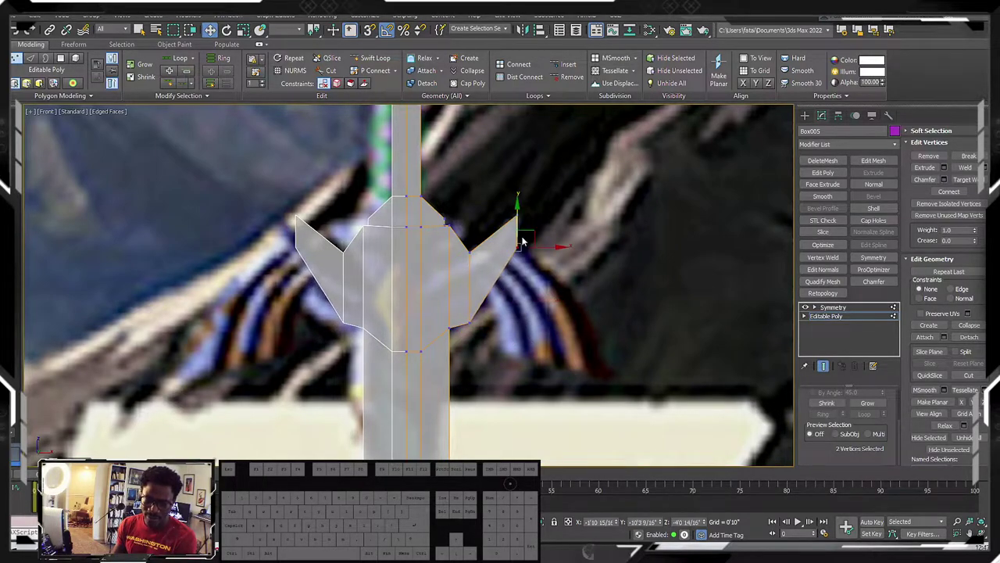
Step: Nudge the crossguard wing's outer tip vertices slightly inward and raise the lower vertices at the base of the wing
left_click_drag(485, 187, 541, 267)
left_click_drag(535, 217, 533, 215)
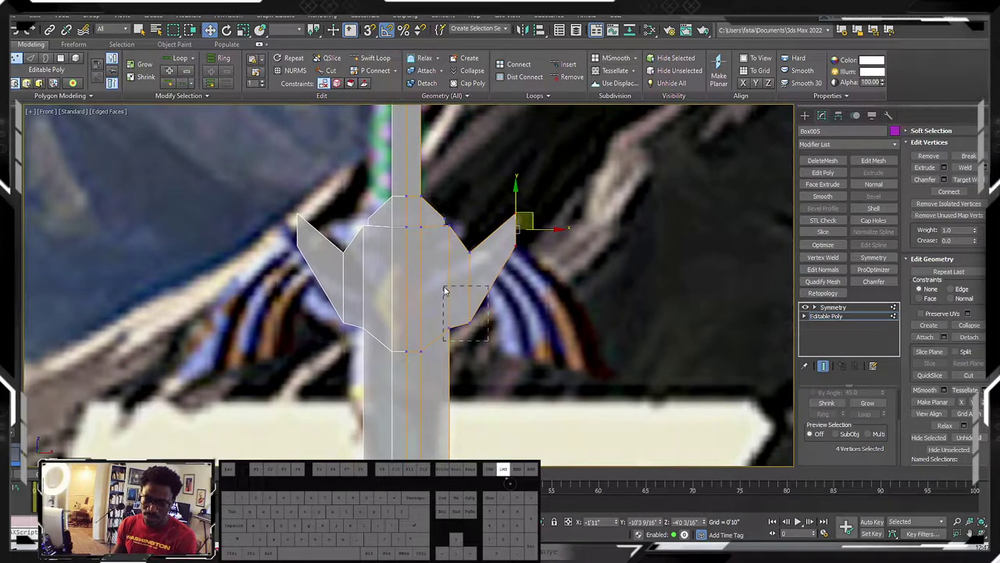
left_click(469, 319)
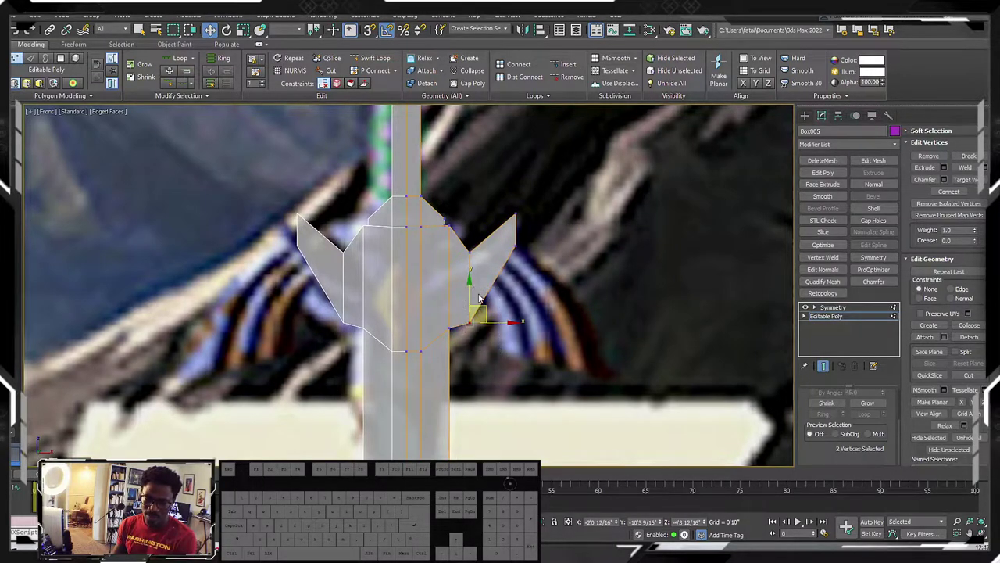
mouse_move(474, 305)
left_mouse_down()
mouse_move(468, 275)
mouse_move(473, 289)
left_mouse_up()
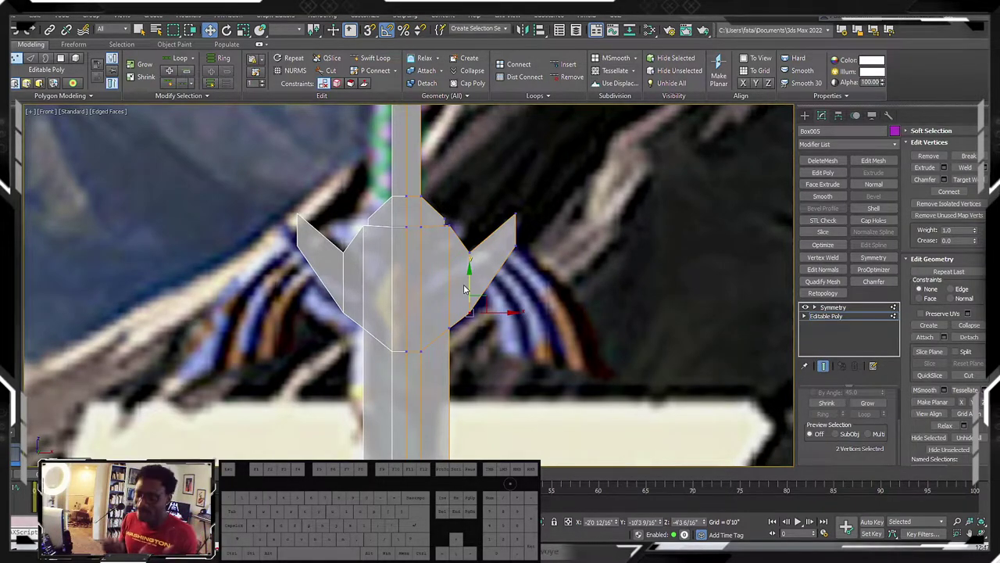
left_click_drag(483, 339, 474, 298)
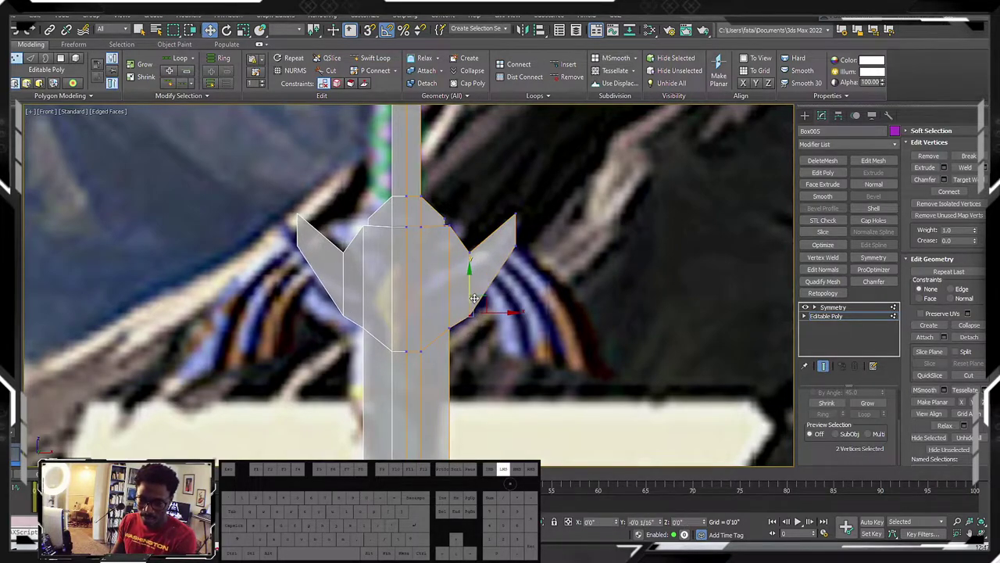
Step: Insert a vertical edge loop through the outer part of the crossguard wing with Swift Loop
middle_click_drag(514, 261, 479, 247)
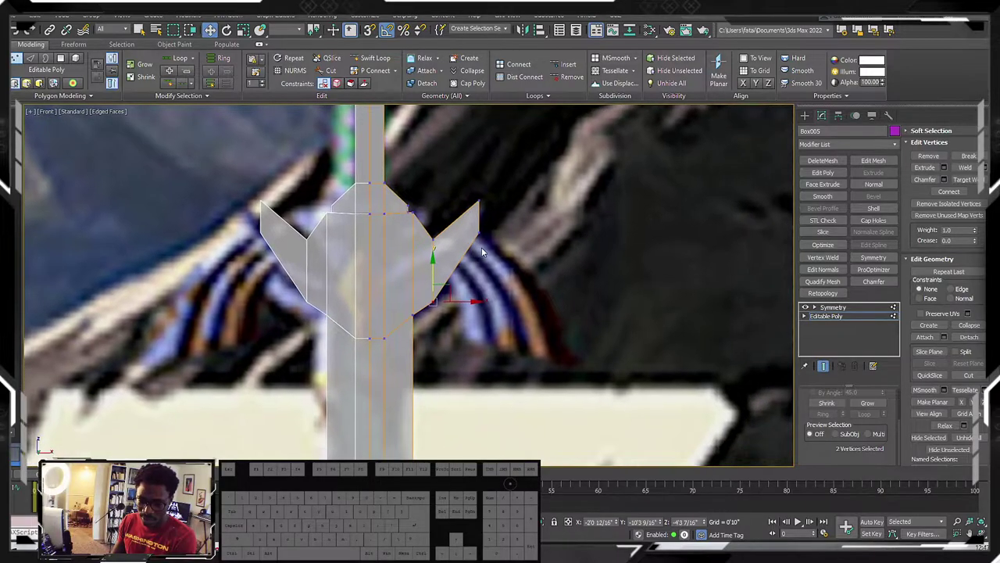
middle_click_drag(732, 250, 537, 284, "alt")
middle_click_drag(616, 237, 567, 261, "alt")
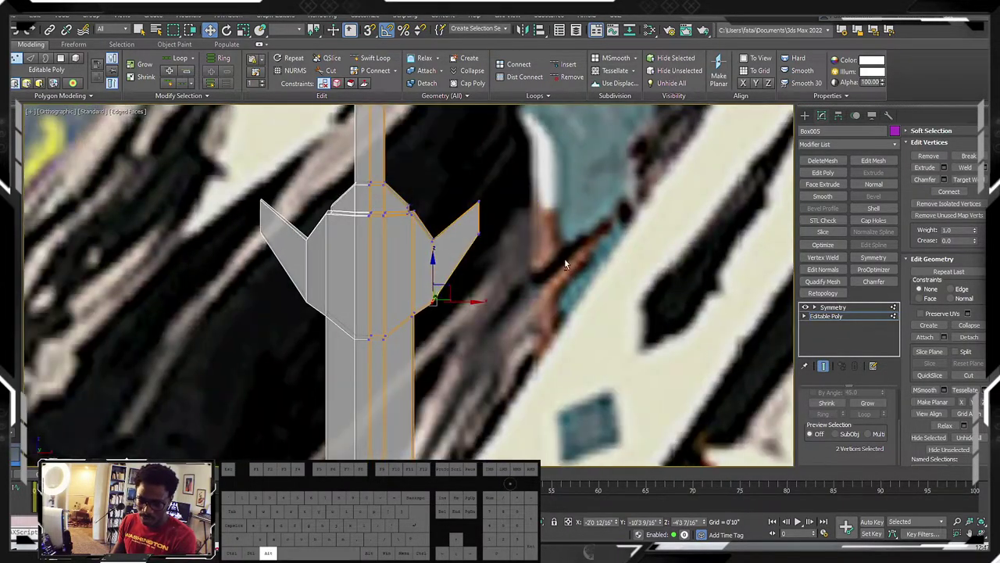
scroll(557, 259, "down", 4)
key("f")
middle_click_drag(422, 247, 444, 246)
scroll(395, 272, "down", 6)
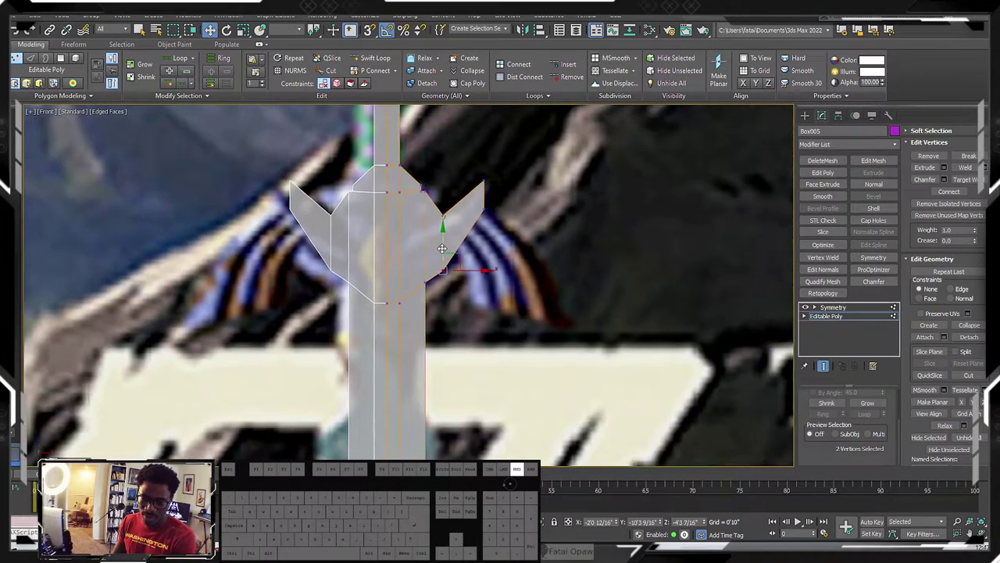
scroll(483, 202, "up", 4)
left_click_drag(508, 235, 485, 196)
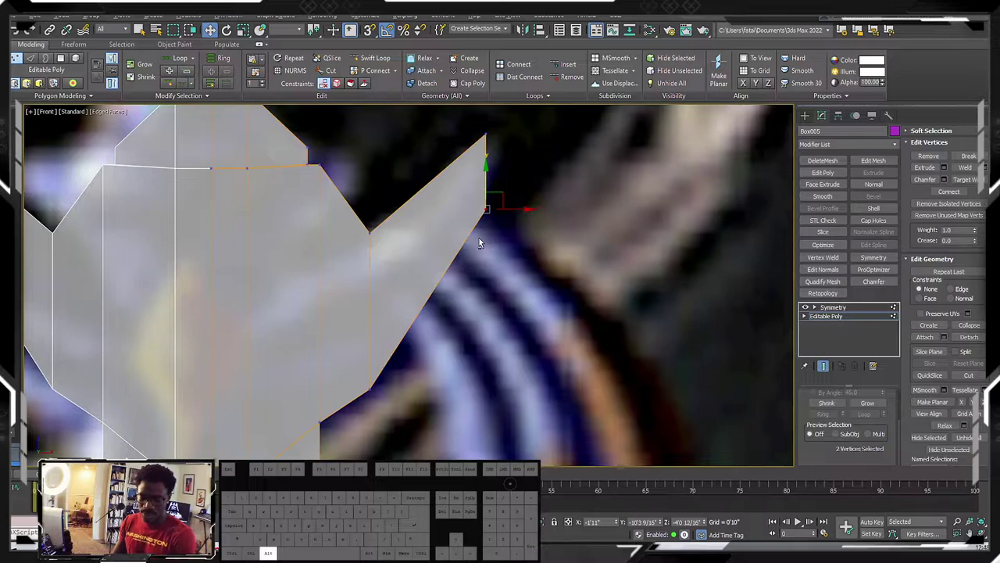
left_click(372, 62)
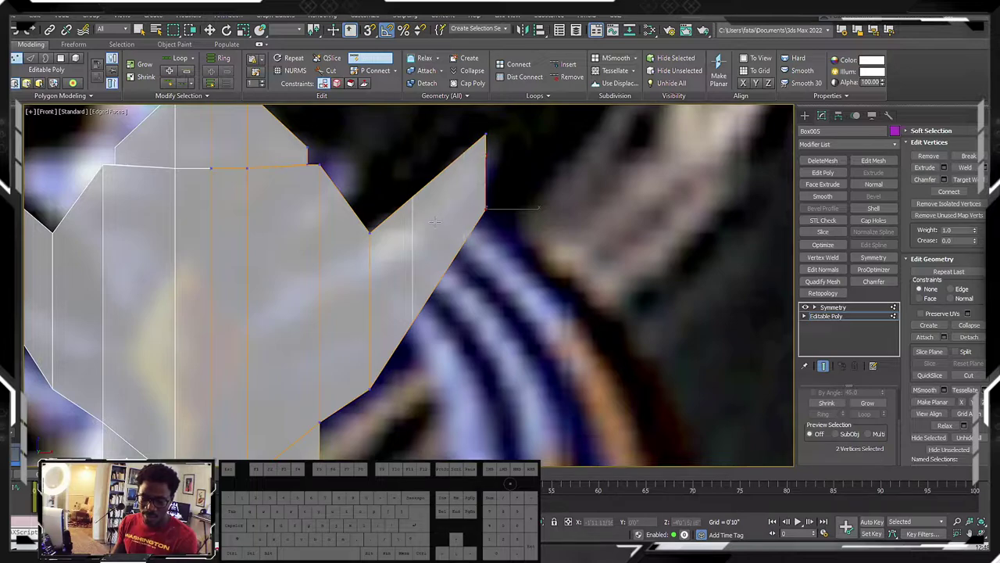
left_click(467, 180)
right_click(466, 180)
Step: Select the wing's lower outer face and extrude it outward and down in successive segments to form a curved, drooping arm
scroll(466, 180, "down", 2)
middle_click_drag(466, 179, 433, 149)
middle_click_drag(469, 253, 385, 263)
key("4")
left_click(368, 229)
scroll(393, 263, "down", 3)
key("f")
key("z")
scroll(393, 264, "down", 5)
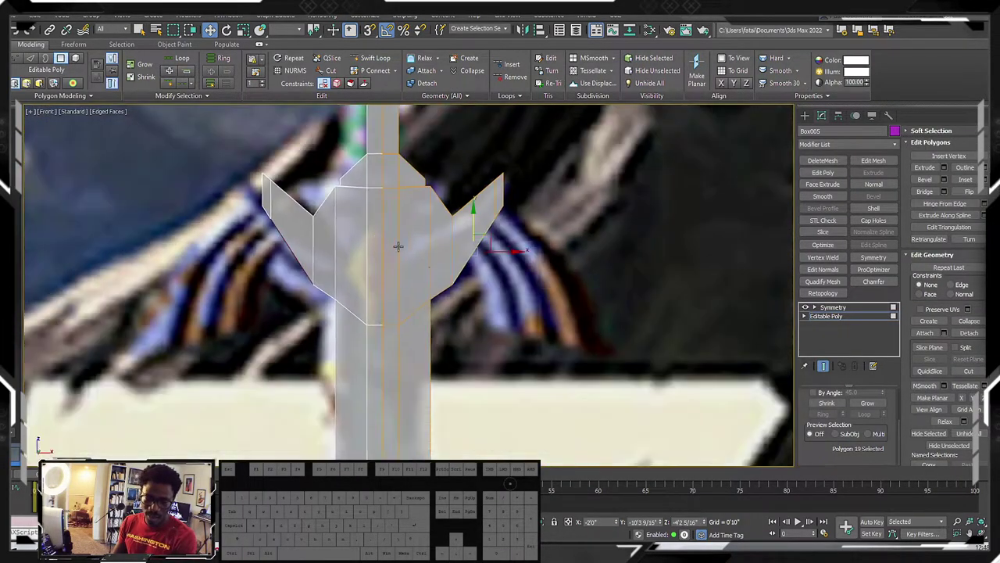
middle_click_drag(485, 248, 400, 188)
left_click_drag(397, 184, 473, 277, "shift")
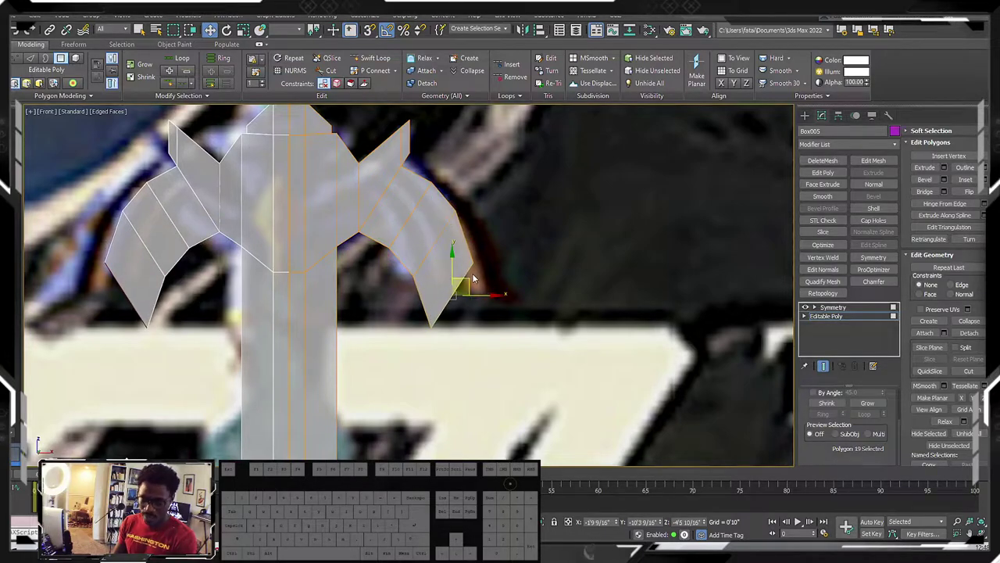
Step: Move the drooping arm's end and inner vertices to flare its tip outward and follow the reference wing's outline
key("1")
left_click(475, 261)
left_click_drag(487, 245, 499, 281)
left_click_drag(382, 236, 394, 200)
left_click_drag(436, 286, 415, 228)
left_click(439, 309)
left_click_drag(439, 309, 410, 267)
middle_click_drag(410, 268, 433, 289, "alt")
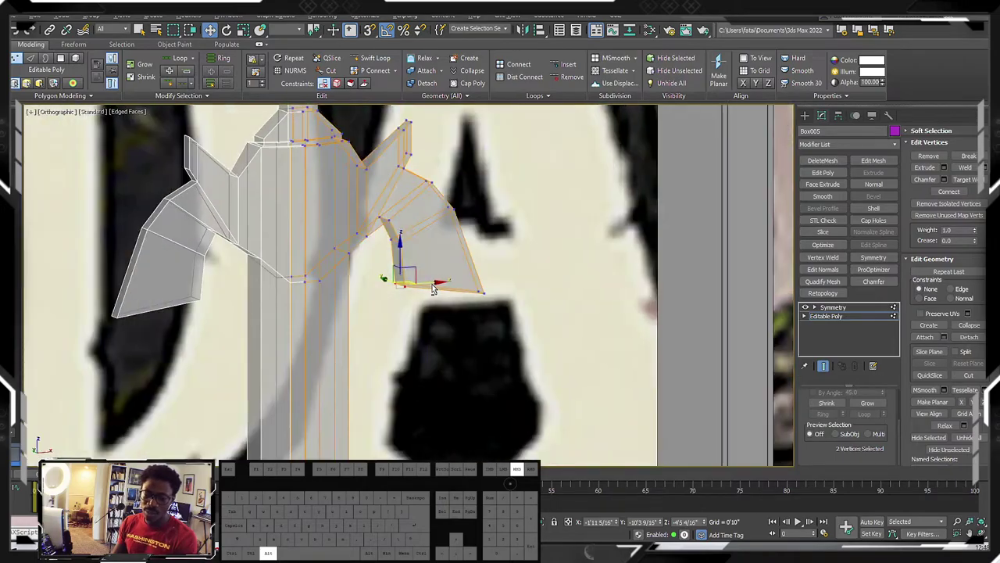
Step: Compare the reshaped crossguard with the reference image in the front view, close up and from afar
key("f")
scroll(391, 246, "down", 4)
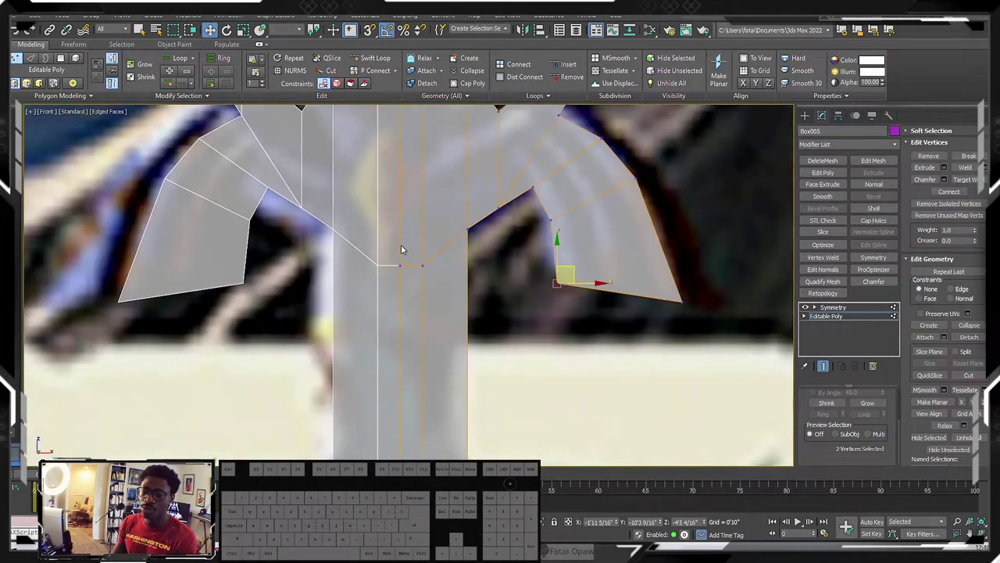
scroll(427, 256, "down", 3)
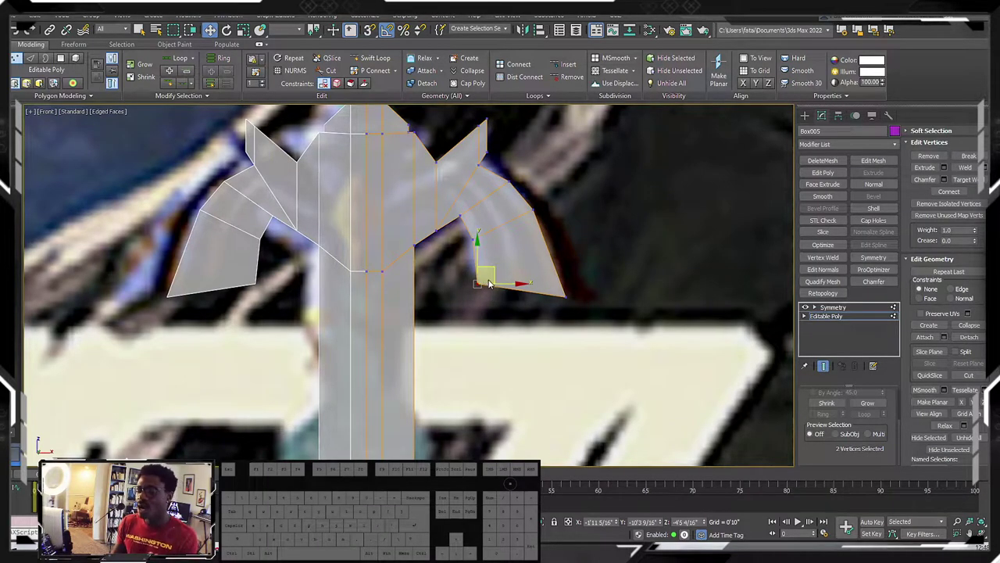
middle_click_drag(487, 271, 495, 292)
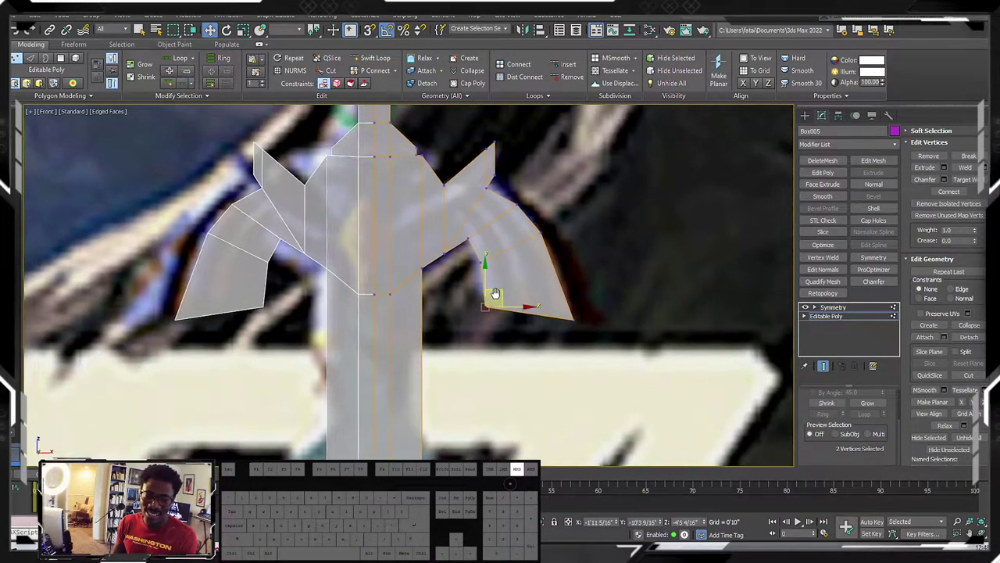
scroll(494, 294, "down", 2)
middle_click_drag(487, 258, 490, 252)
scroll(490, 252, "down", 3)
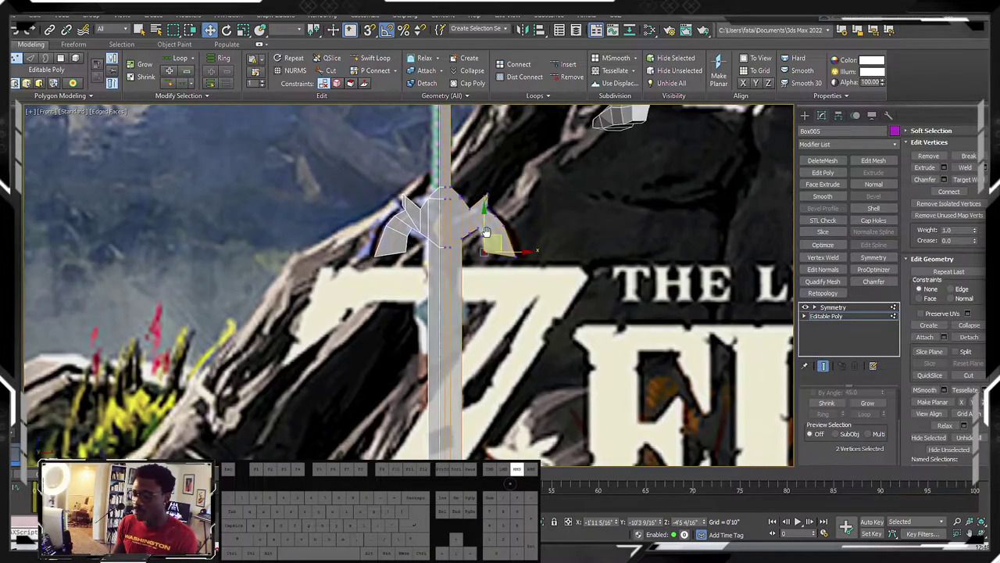
scroll(482, 239, "up", 1)
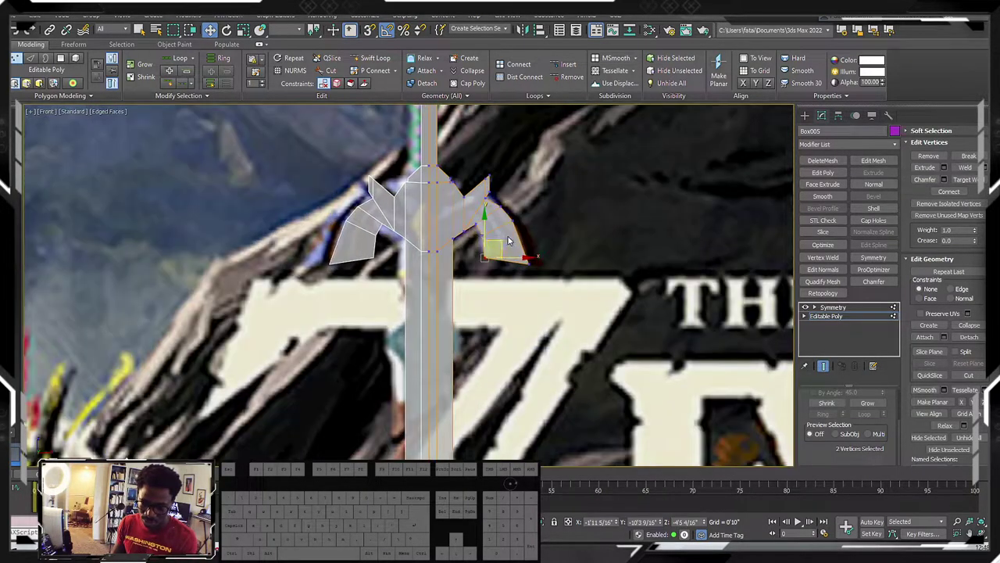
Step: Try shifting the tip vertices of the drooping arm from an angled view and undo the move
scroll(503, 249, "up", 1)
middle_click_drag(470, 250, 507, 306, "alt")
left_click_drag(509, 316, 480, 212)
left_click_drag(545, 295, 520, 289)
middle_click_drag(520, 289, 494, 283, "alt")
left_click(485, 271)
left_click_drag(527, 273, 559, 274)
middle_click_drag(559, 274, 504, 278, "alt")
key("ctrl+z")
left_click_drag(523, 299, 481, 253)
Step: Examine the sword's crossguard and the surrounding arches in the front and perspective views
middle_click_drag(481, 252, 458, 258)
key("f")
key("z")
scroll(450, 264, "down", 5)
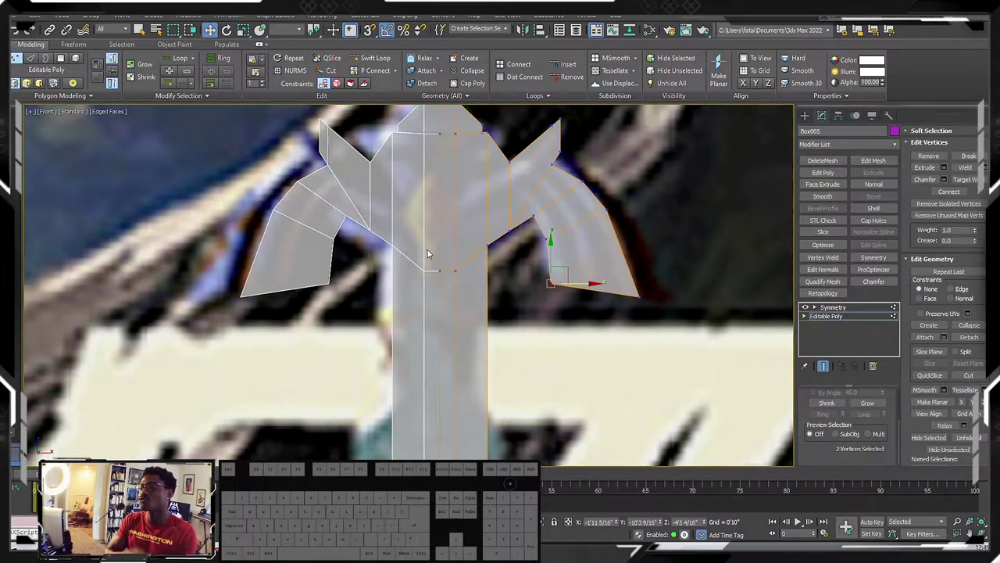
middle_click_drag(361, 220, 362, 236)
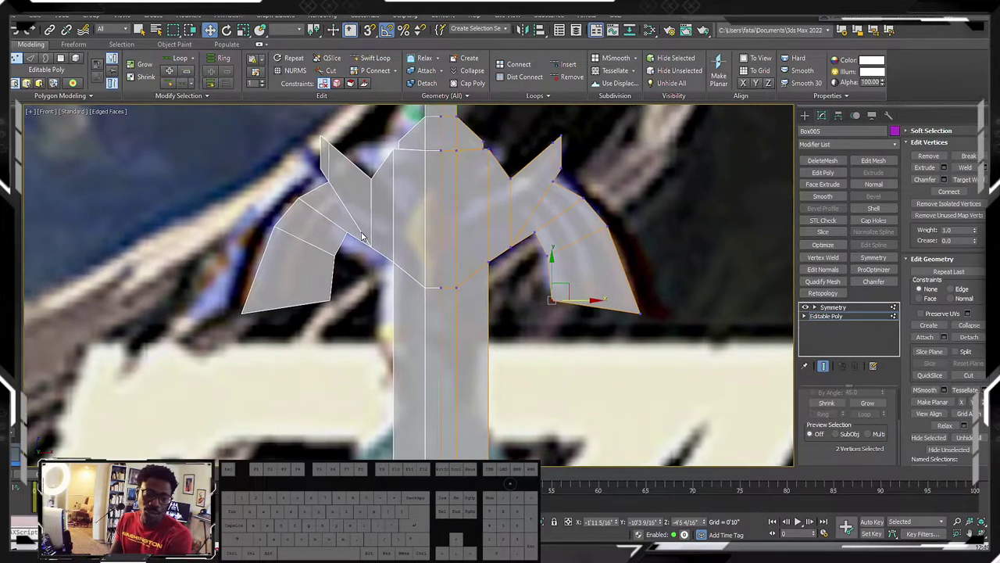
key("p")
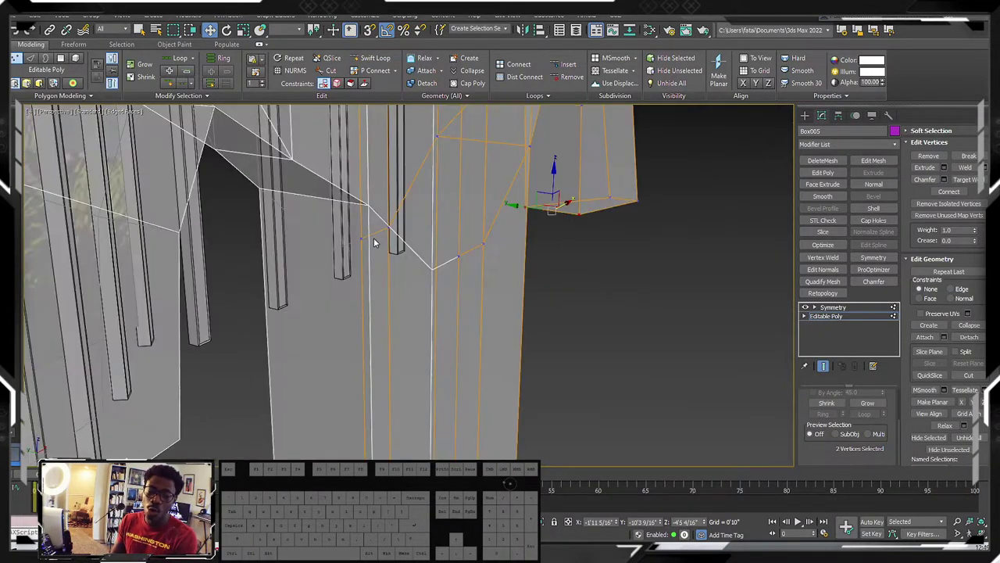
middle_click_drag(373, 242, 355, 235, "alt")
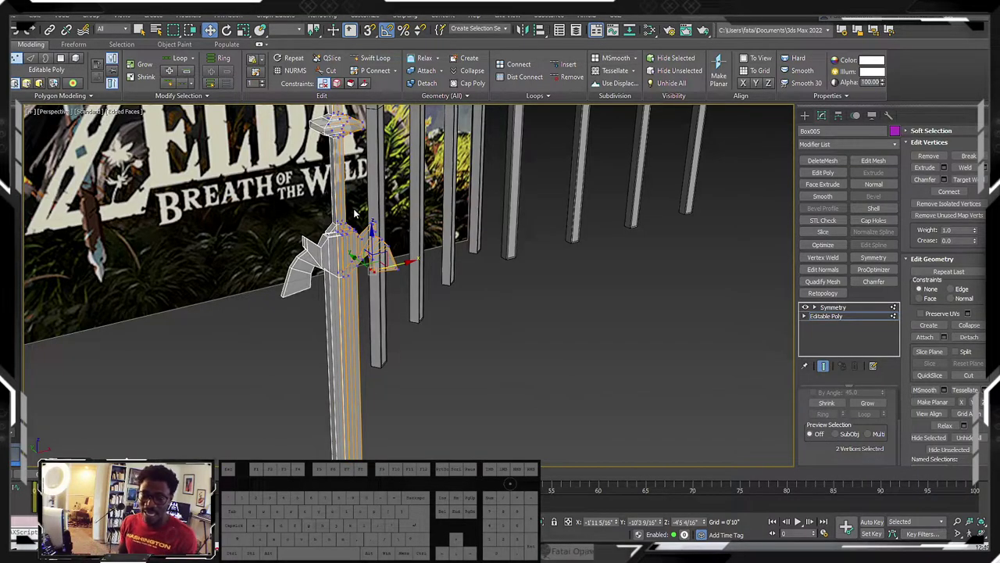
scroll(373, 189, "down", 5)
middle_click_drag(467, 209, 385, 191, "alt")
scroll(494, 185, "up", 3)
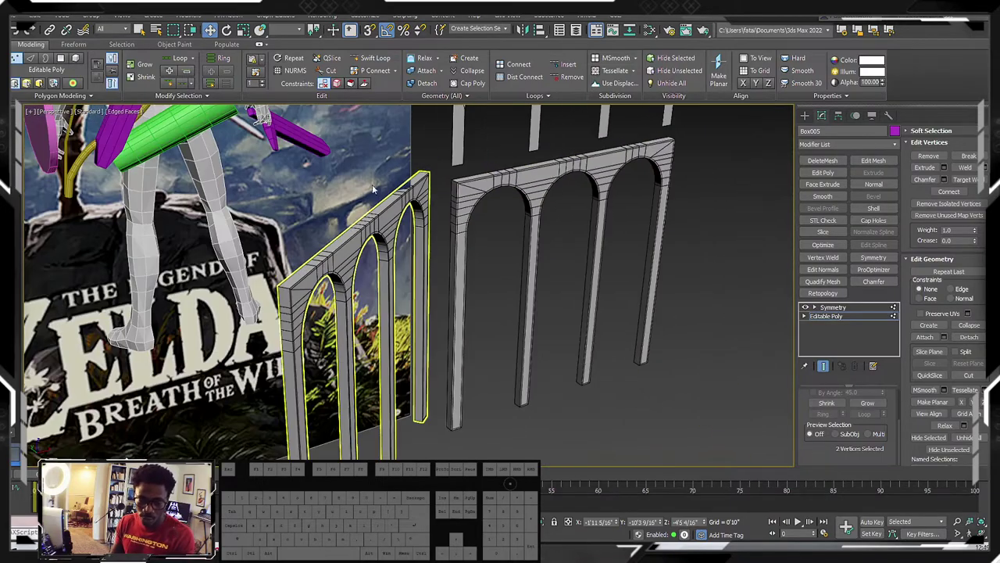
key("f")
scroll(364, 205, "down", 12)
middle_click_drag(476, 201, 411, 203)
scroll(411, 204, "up", 5)
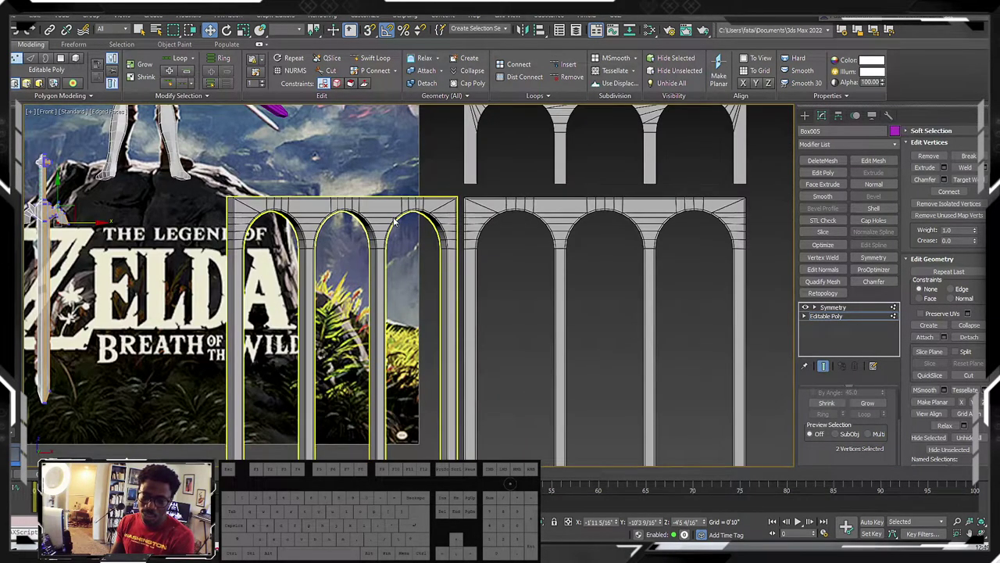
scroll(400, 211, "up", 3)
Step: Create a box in open space in front of the arches, about 11 ft 9 in long, 15 ft 11.5 in wide and 12 ft 1 in high
left_click(379, 213)
scroll(613, 179, "down", 2)
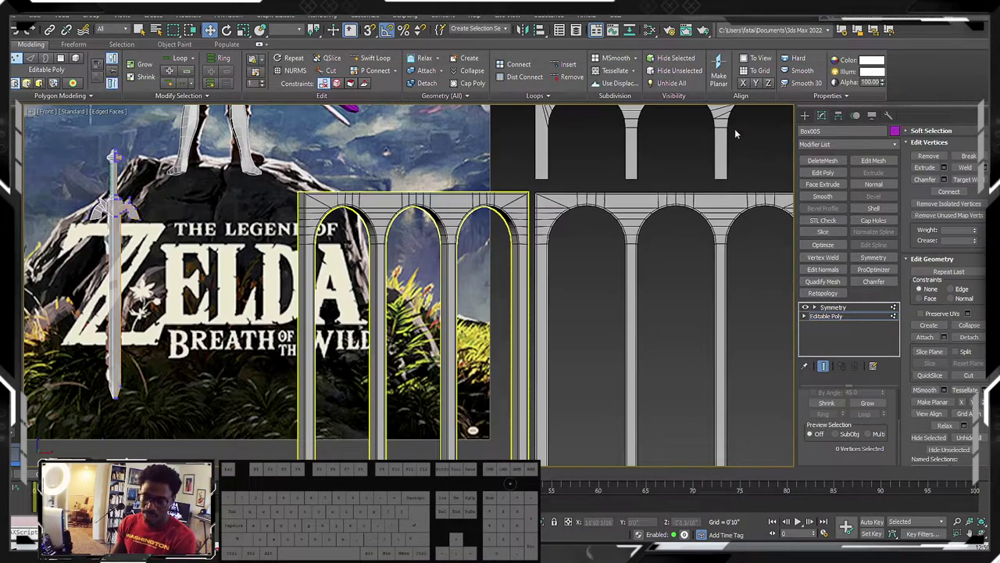
scroll(735, 133, "down", 2)
left_click(805, 116)
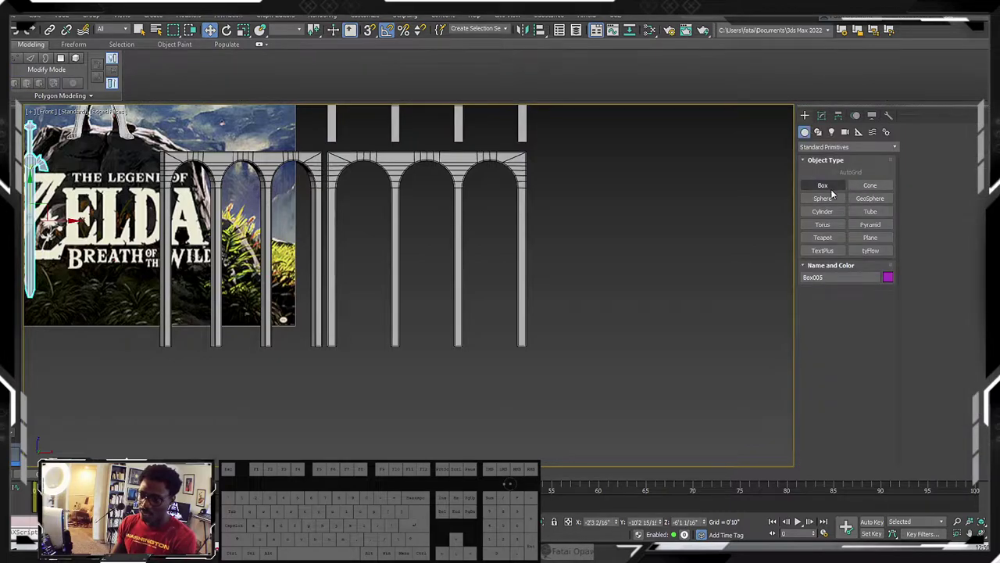
left_click(830, 188)
scroll(551, 202, "down", 3)
middle_click_drag(551, 202, 453, 239)
scroll(451, 239, "down", 1)
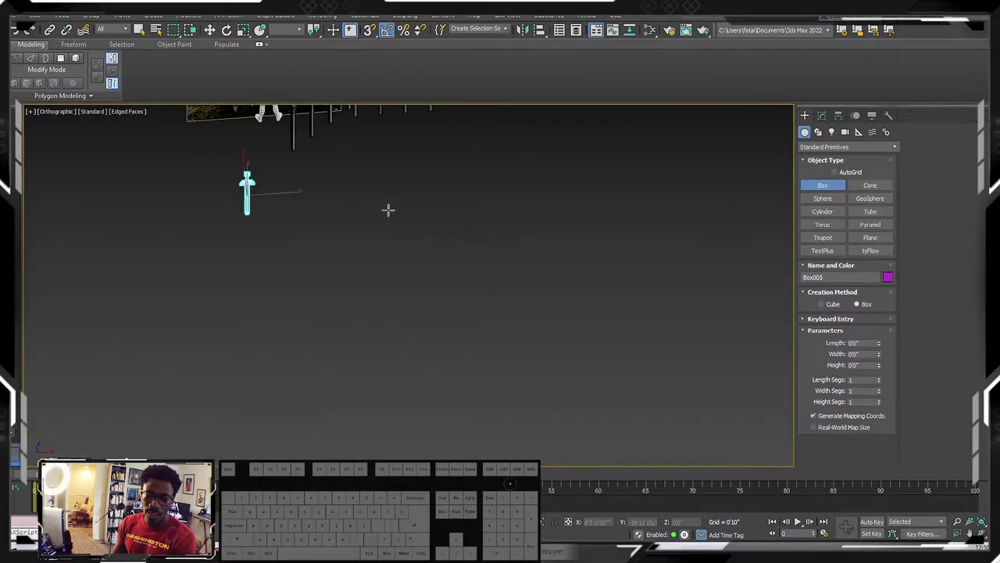
middle_click_drag(388, 207, 379, 201, "alt")
left_click_drag(380, 201, 528, 275)
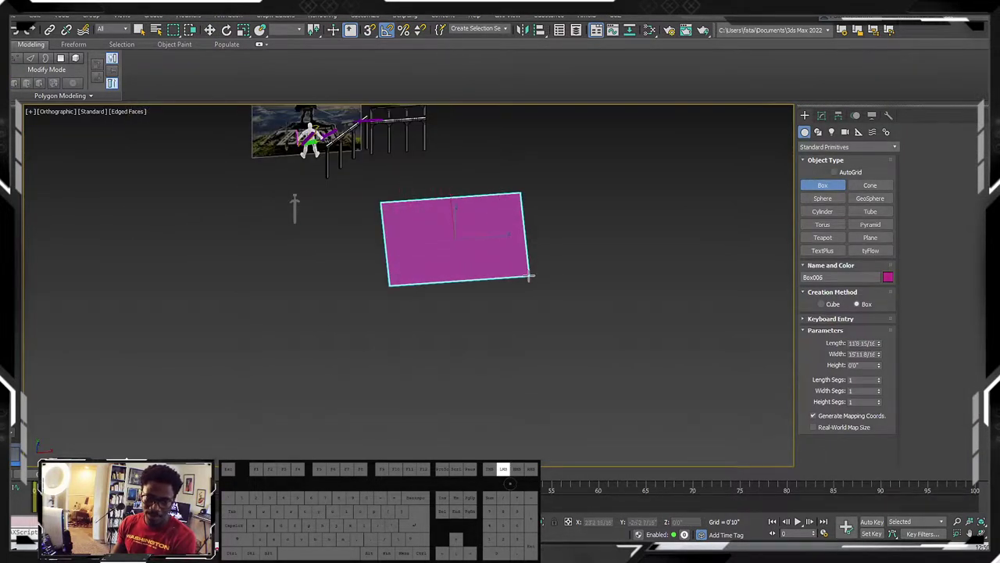
left_click(505, 174)
Step: Compare how the new box looks in orthographic and perspective projection from several angles
middle_click_drag(500, 196, 521, 160, "alt")
scroll(444, 175, "up", 5)
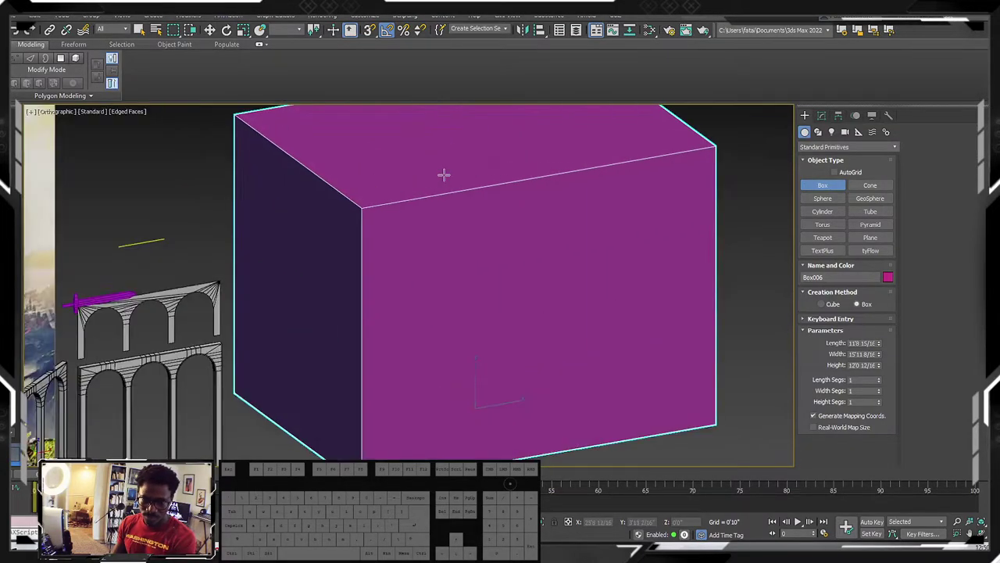
scroll(443, 175, "down", 3)
middle_click_drag(437, 161, 399, 184, "alt")
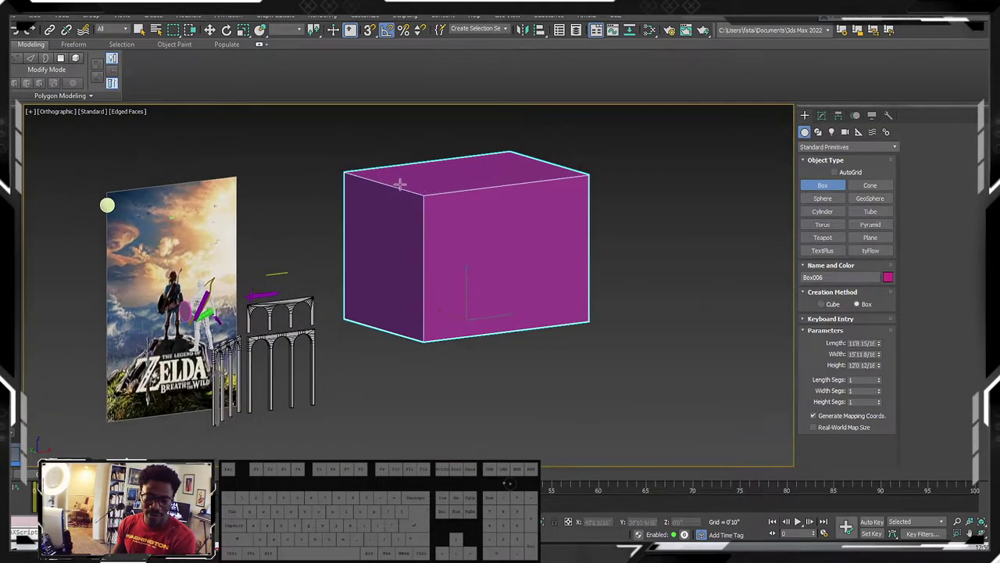
scroll(400, 185, "up", 2)
middle_click_drag(225, 167, 209, 158)
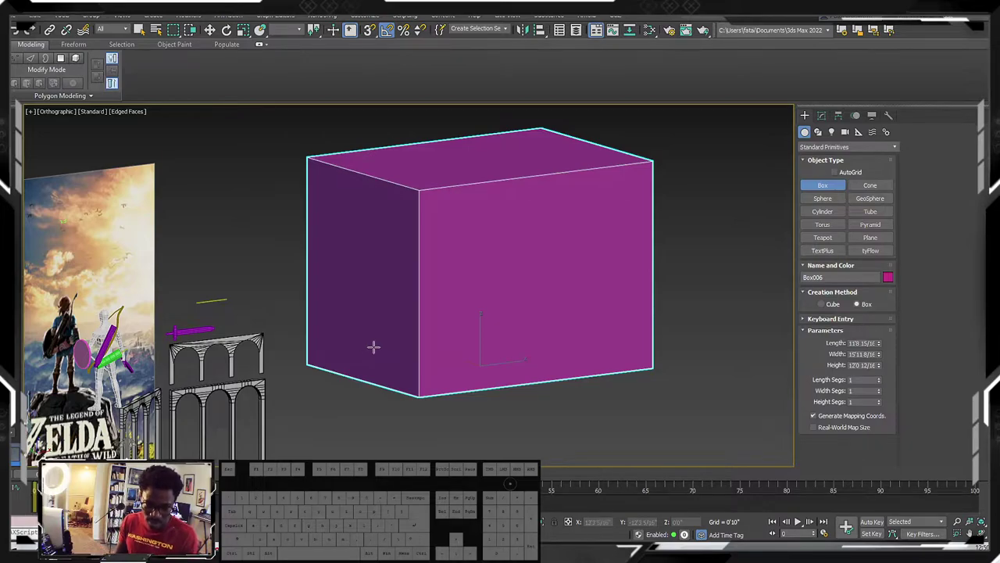
scroll(346, 337, "up", 5)
key("p")
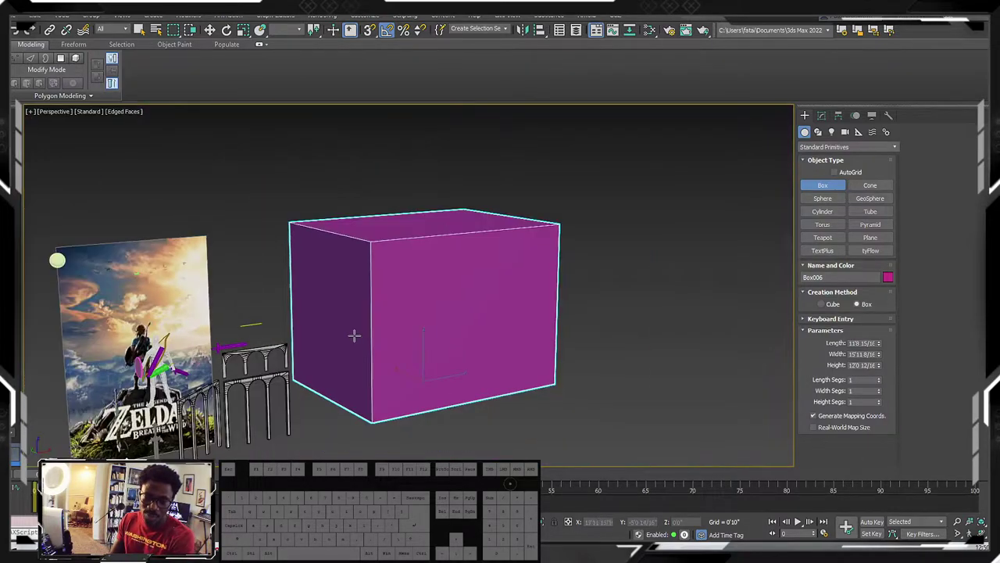
middle_click_drag(371, 305, 383, 218, "alt")
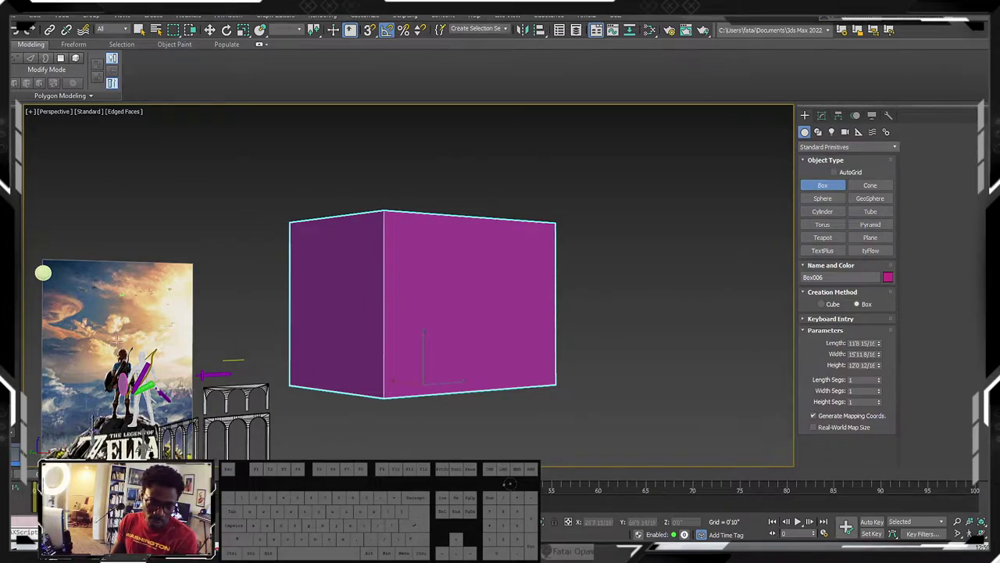
middle_click_drag(406, 310, 546, 317)
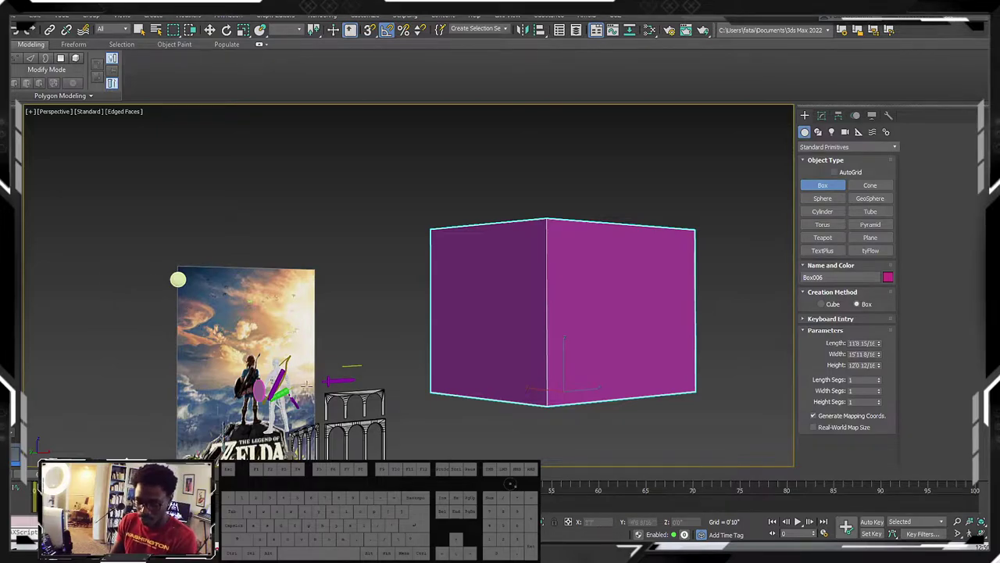
middle_click_drag(539, 317, 498, 320)
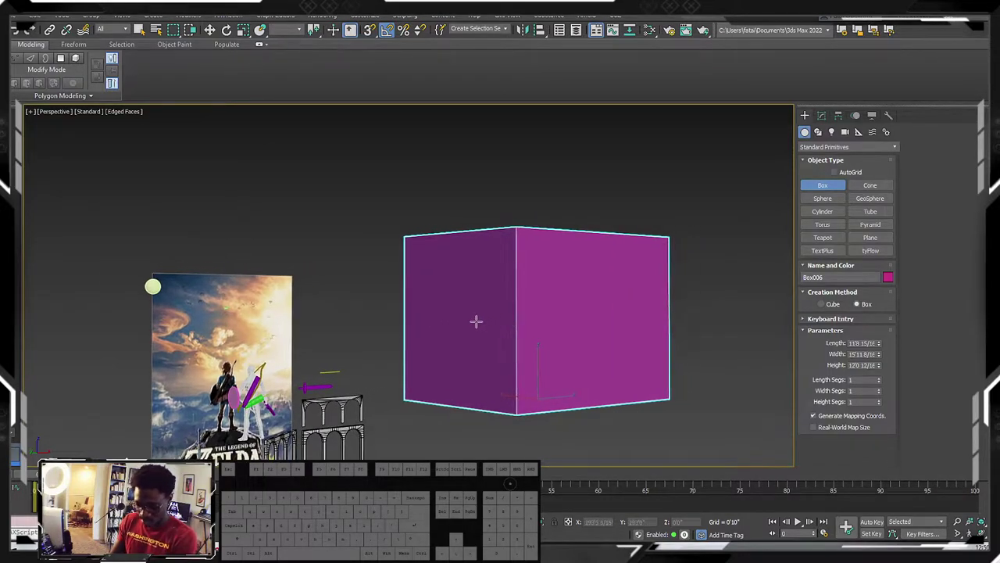
key("u")
scroll(453, 307, "down", 3)
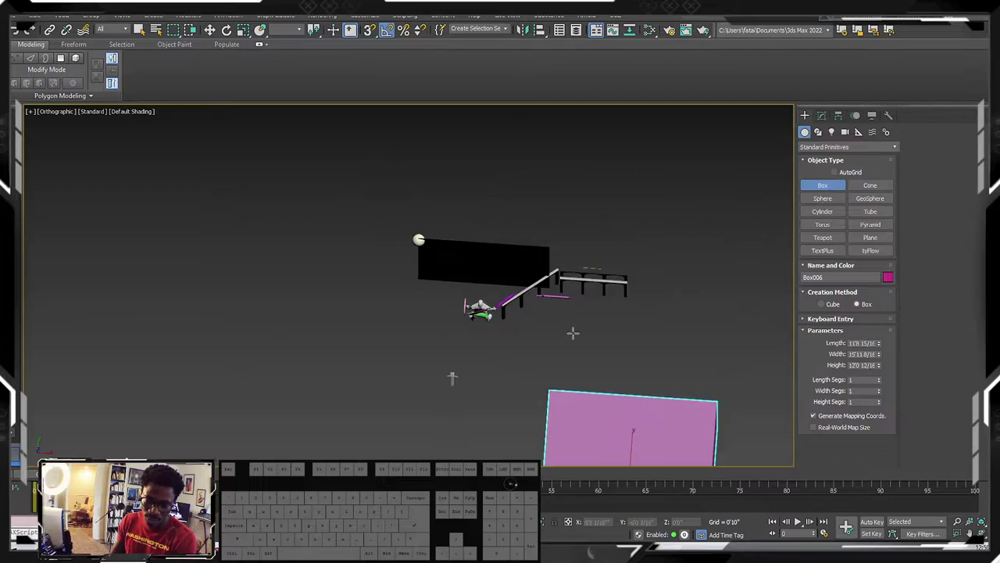
Step: Examine the demonstration box's edges and underside up close in orthographic projection, switch to perspective, and compare how the same edges appear
middle_click_drag(554, 328, 426, 236)
scroll(425, 237, "down", 3)
mouse_move(437, 307)
middle_mouse_down("alt")
mouse_move(505, 263)
mouse_move(447, 321)
middle_mouse_up("alt")
scroll(430, 290, "up", 6)
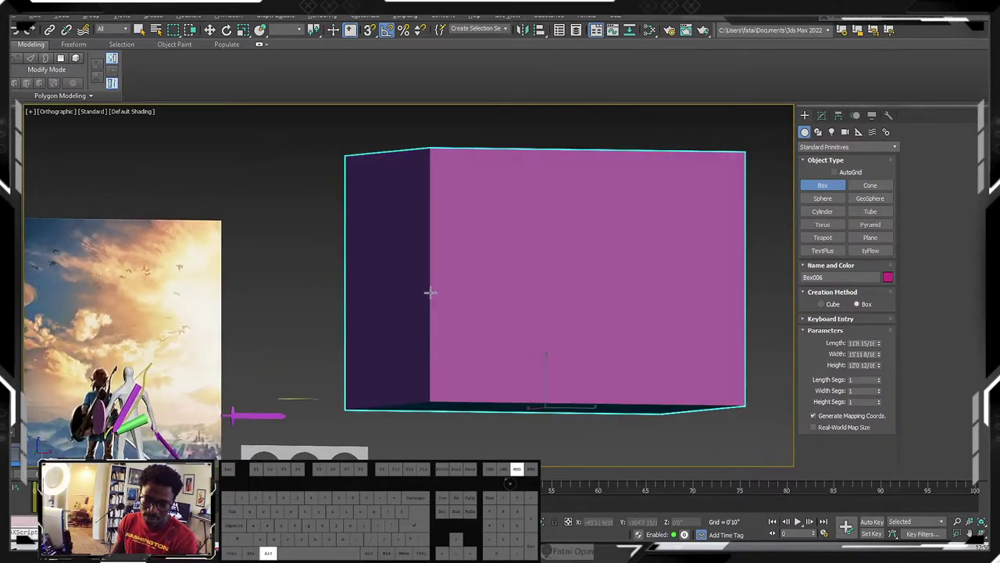
mouse_move(433, 286)
middle_mouse_down("alt")
mouse_move(483, 288)
mouse_move(448, 290)
middle_mouse_up("alt")
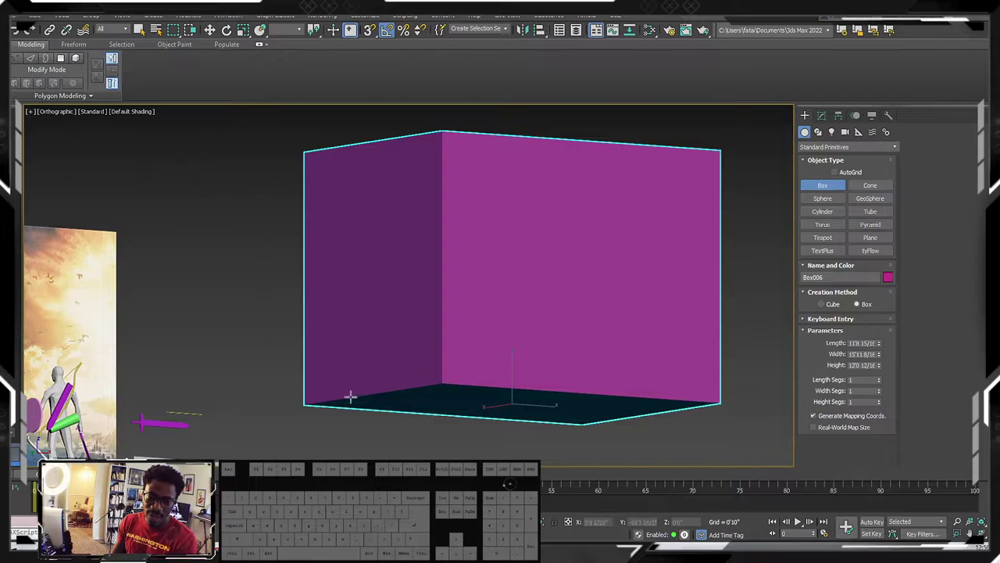
middle_click_drag(309, 395, 314, 386)
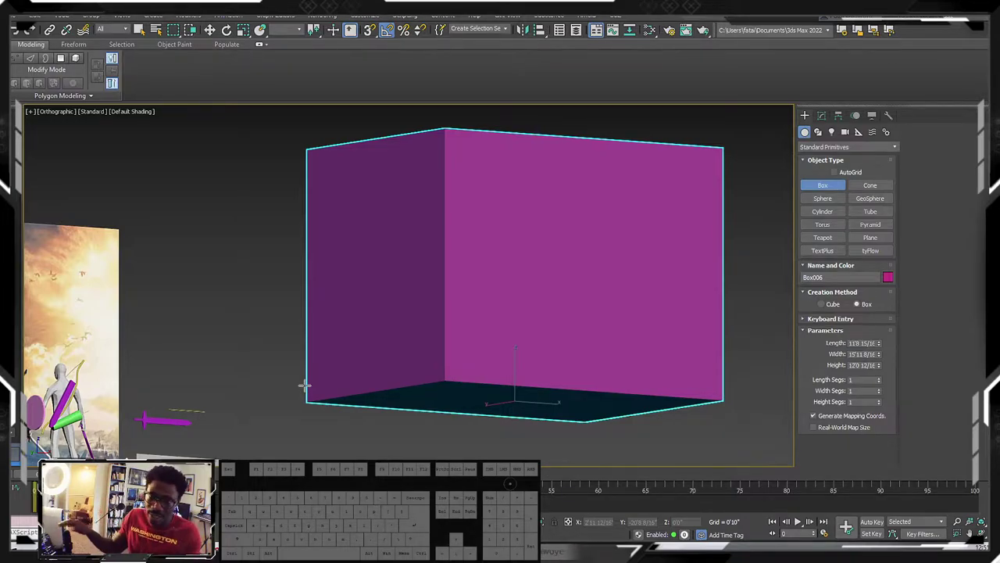
key("p")
middle_click_drag(144, 377, 183, 328)
scroll(186, 331, "down", 4)
mouse_move(319, 324)
middle_mouse_down("alt")
mouse_move(312, 346)
mouse_move(355, 349)
mouse_move(287, 337)
mouse_move(297, 352)
middle_mouse_up("alt")
scroll(324, 344, "up", 5)
left_click_drag(595, 188, 569, 239)
scroll(556, 269, "down", 3)
middle_click_drag(569, 238, 555, 290)
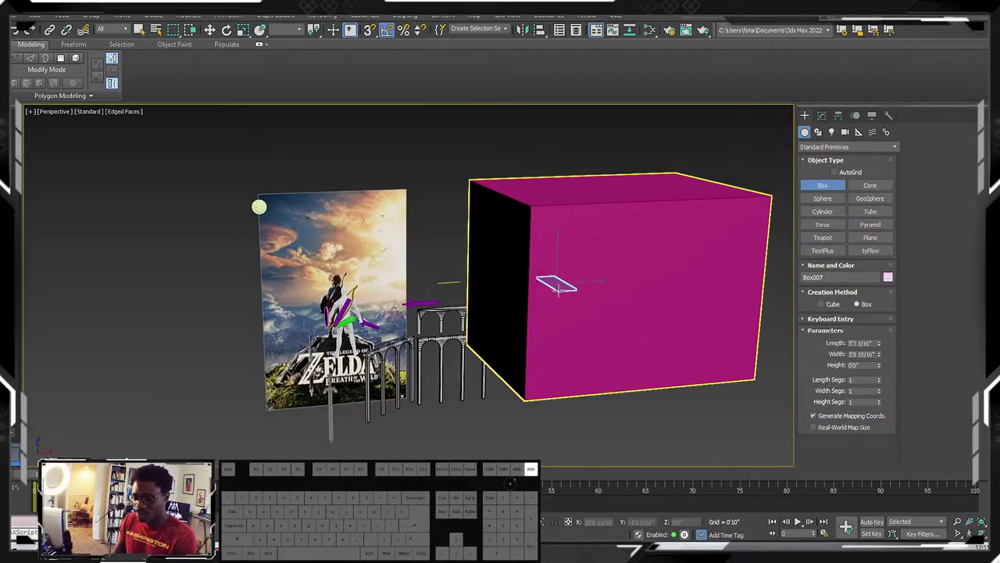
right_click(558, 287)
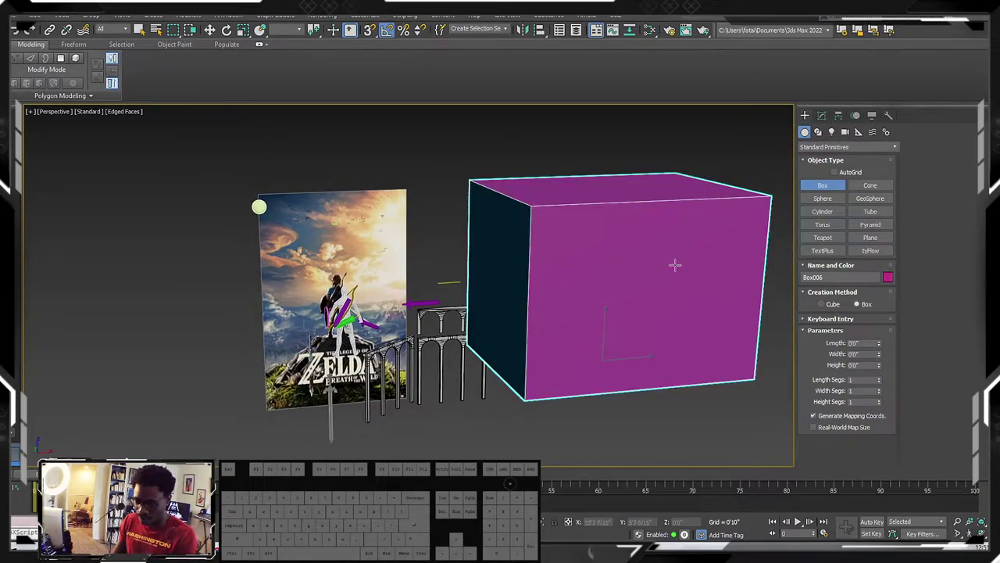
Step: Delete the large magenta demonstration box from the scene
key("w")
key("Delete")
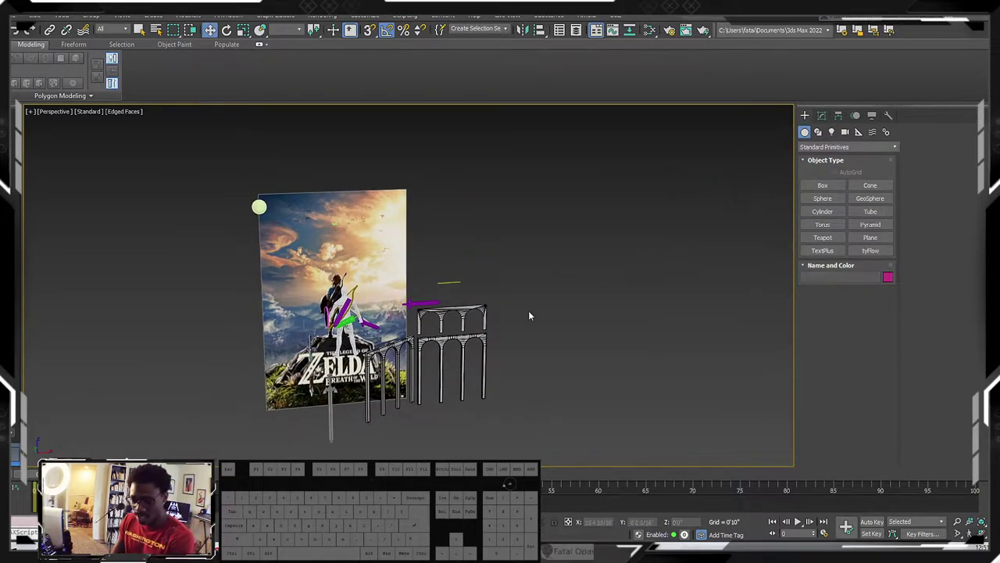
Step: Frame the sword in the front view and examine its outline in both shaded and wireframe display
scroll(537, 307, "down", 3)
middle_click_drag(537, 307, 590, 270)
scroll(443, 305, "up", 5)
left_click(448, 336)
key("z")
key("f")
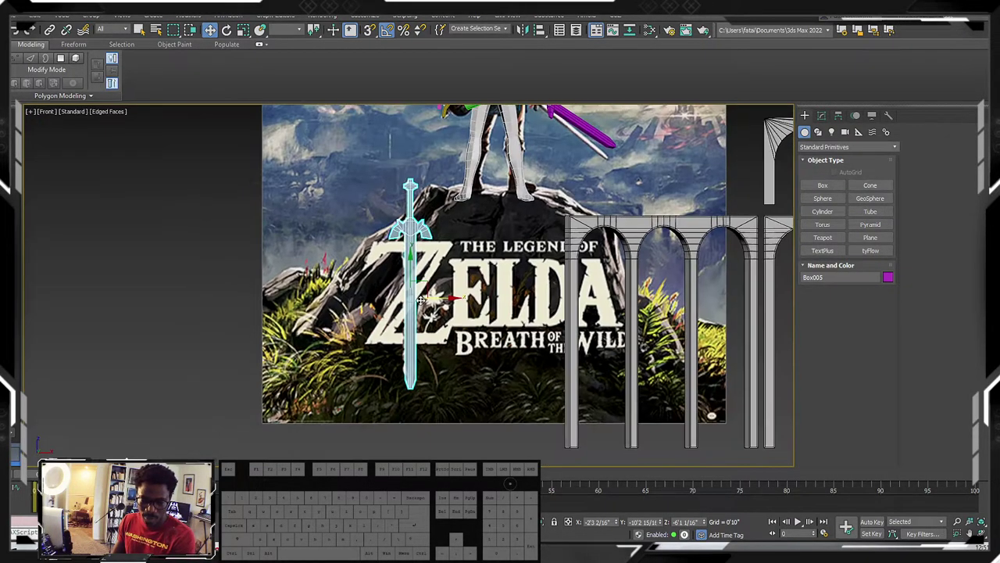
scroll(418, 289, "up", 4)
scroll(403, 257, "down", 3)
scroll(396, 244, "up", 1)
scroll(396, 245, "down", 2)
key("F3")
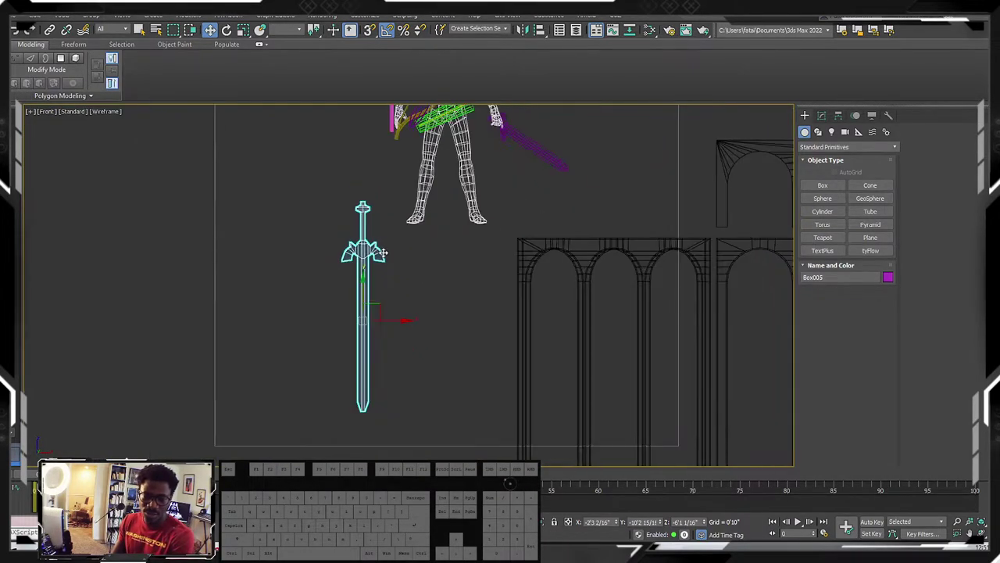
key("F3")
Step: Clear the sword selection and unhide all hidden objects in the scene
left_click(421, 275)
middle_click_drag(421, 275, 399, 267)
scroll(400, 267, "down", 3)
right_click(482, 258)
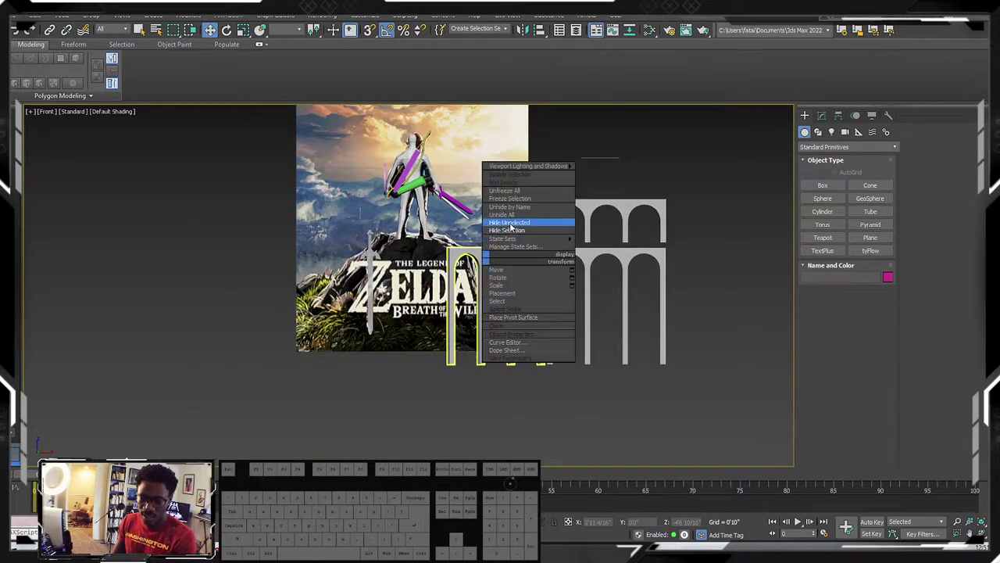
left_click(505, 216)
Step: Try hiding the character's base mesh and undo it
left_click(422, 219)
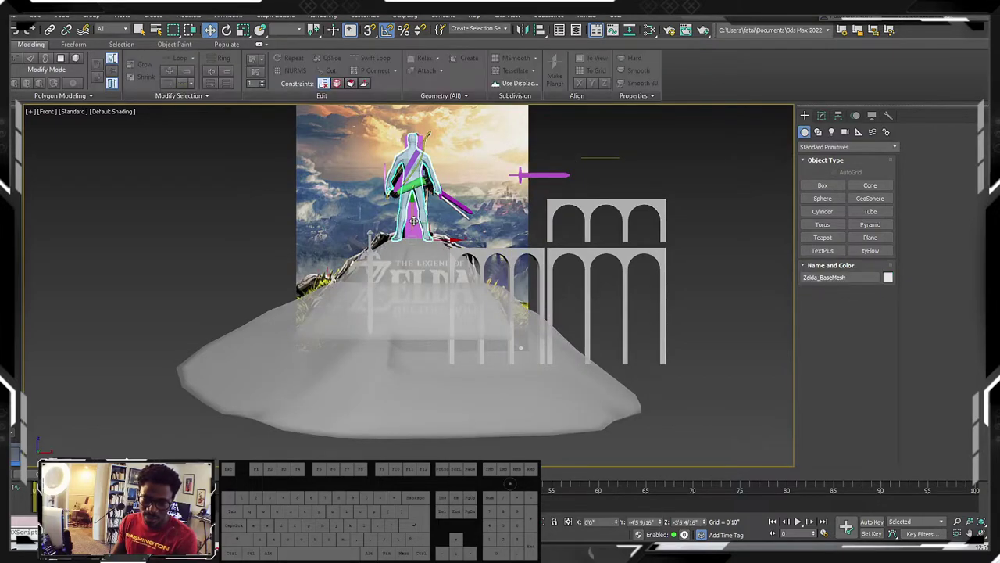
right_click(413, 221)
left_click(434, 183)
key("ctrl+z")
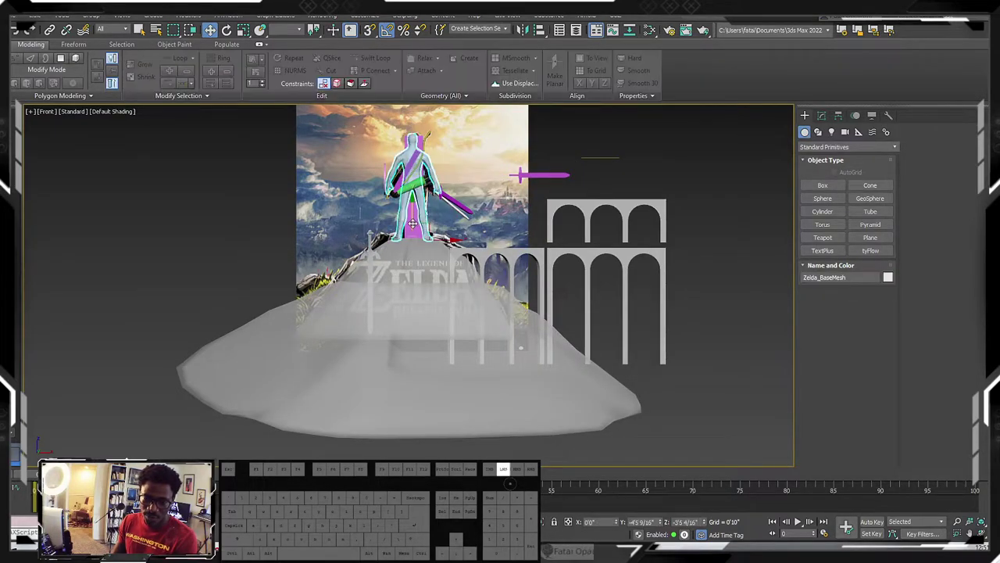
Step: Hide the magenta panel behind the character's legs
left_click(413, 224)
right_click(413, 224)
left_click(457, 209)
Step: Move the sword forward along Y to about -14 ft 8.75 in, clear of the rock mound, and check it in the front view
middle_click_drag(422, 313, 411, 325)
middle_click_drag(359, 263, 461, 292)
scroll(384, 237, "up", 4)
left_click(393, 250)
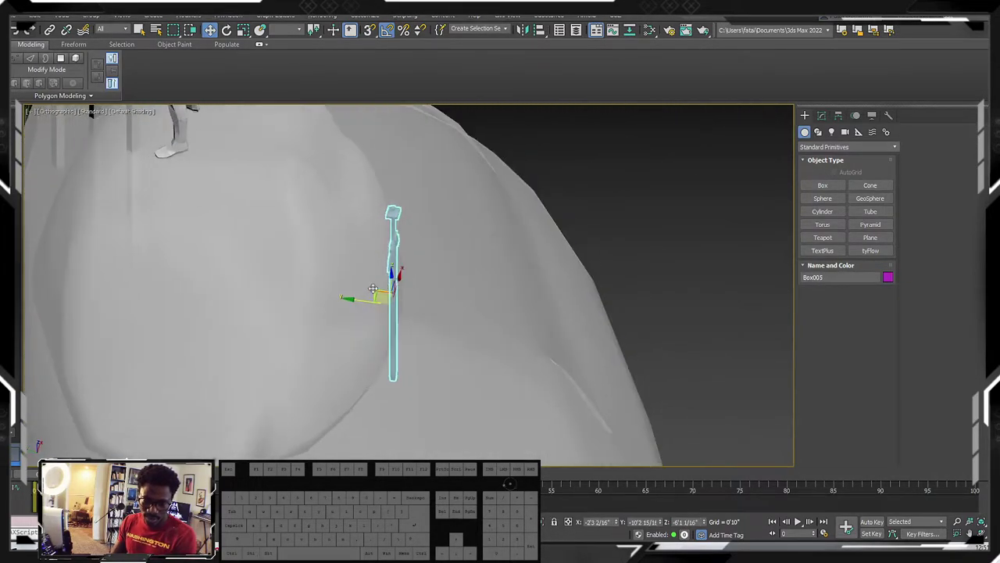
left_click_drag(375, 288, 556, 306)
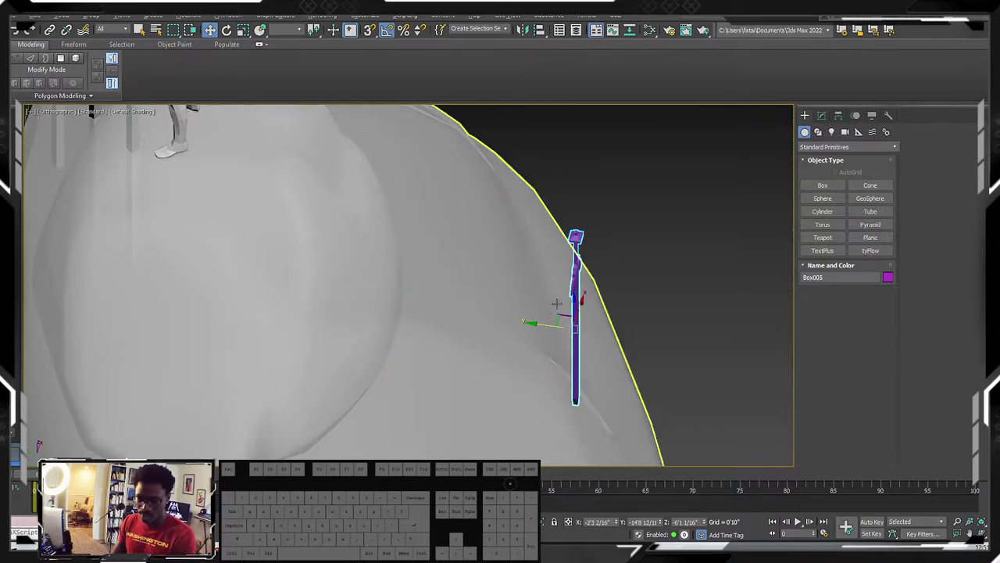
key("f")
scroll(545, 274, "up", 6)
scroll(545, 274, "down", 8)
scroll(481, 268, "up", 2)
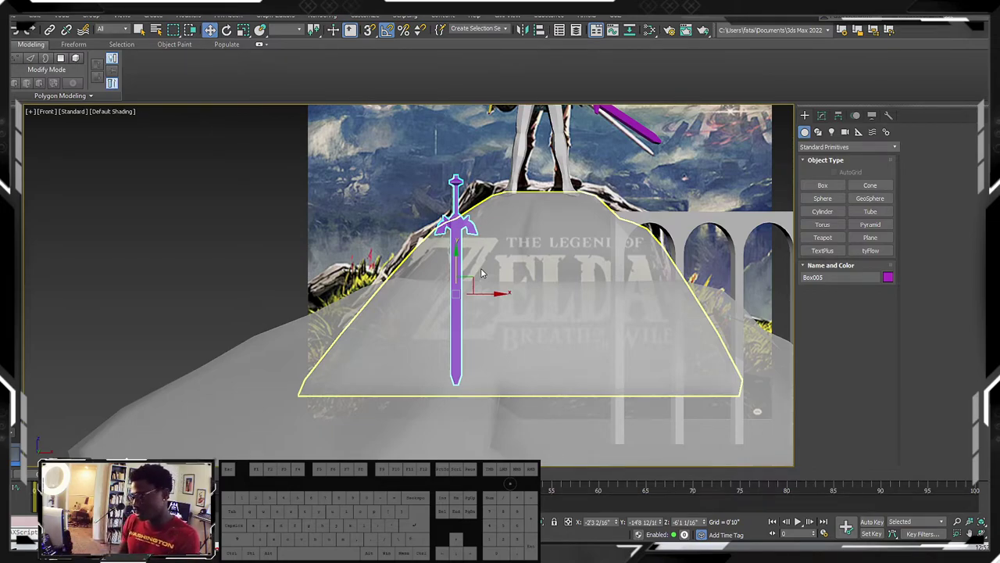
key("ctrl+d")
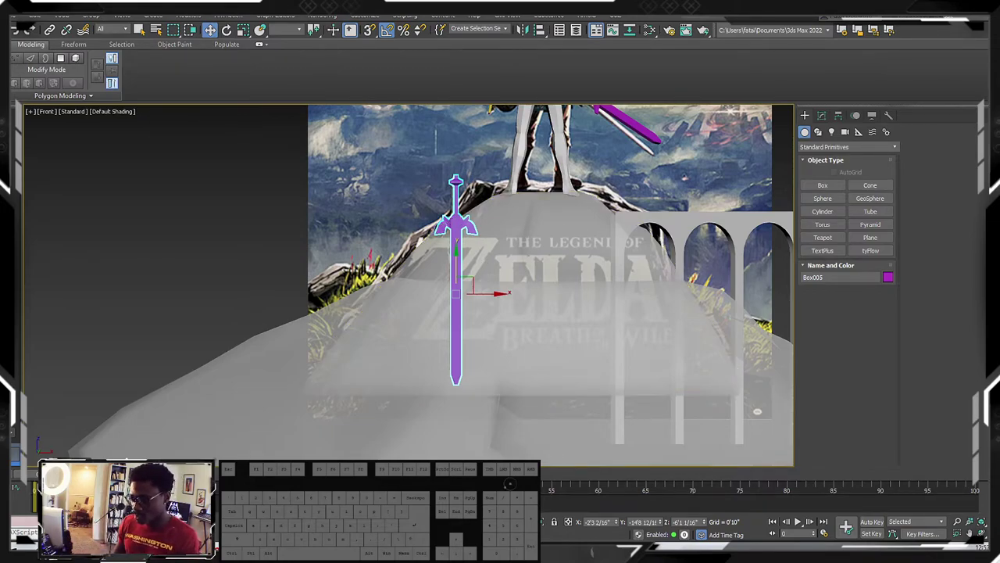